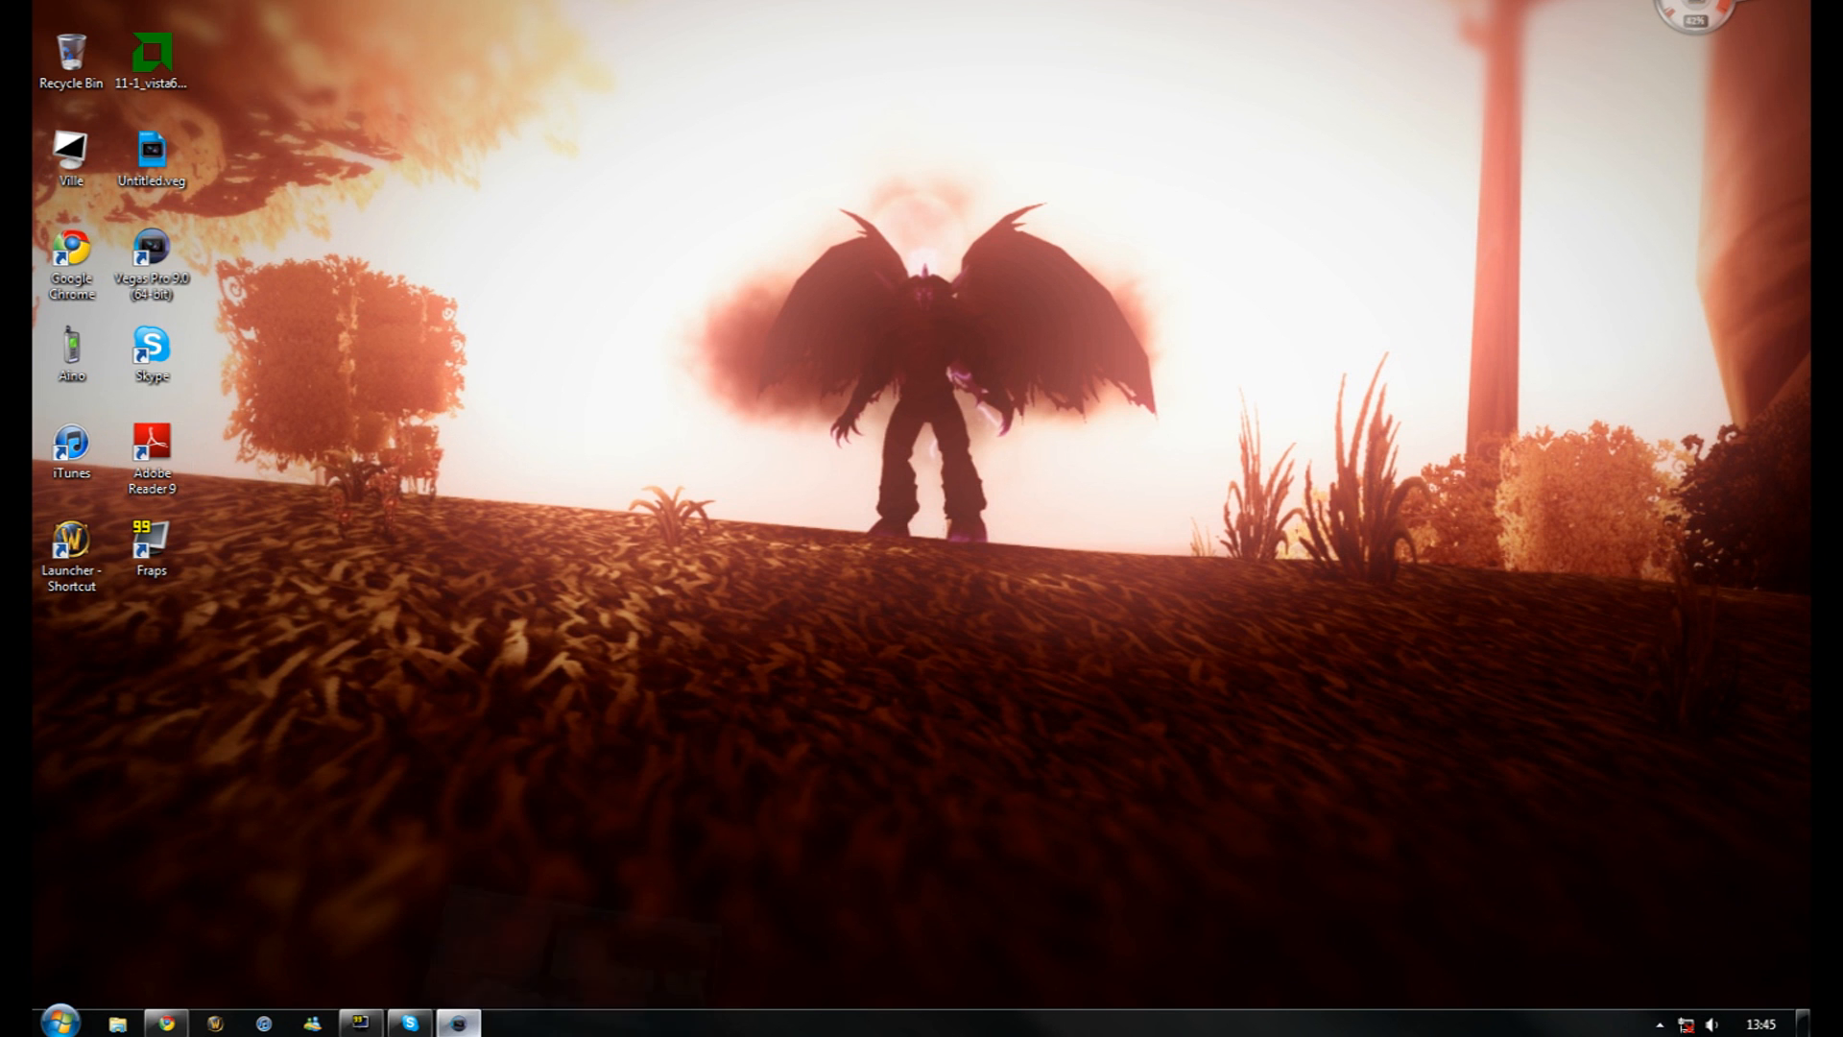
Restore the Vegas Pro window from the Windows taskbar
left_click(459, 1022)
Maximize Vegas, preview the tree clip from 00:00:29 to 00:00:32, and open Track 1 motion
left_click(1671, 2)
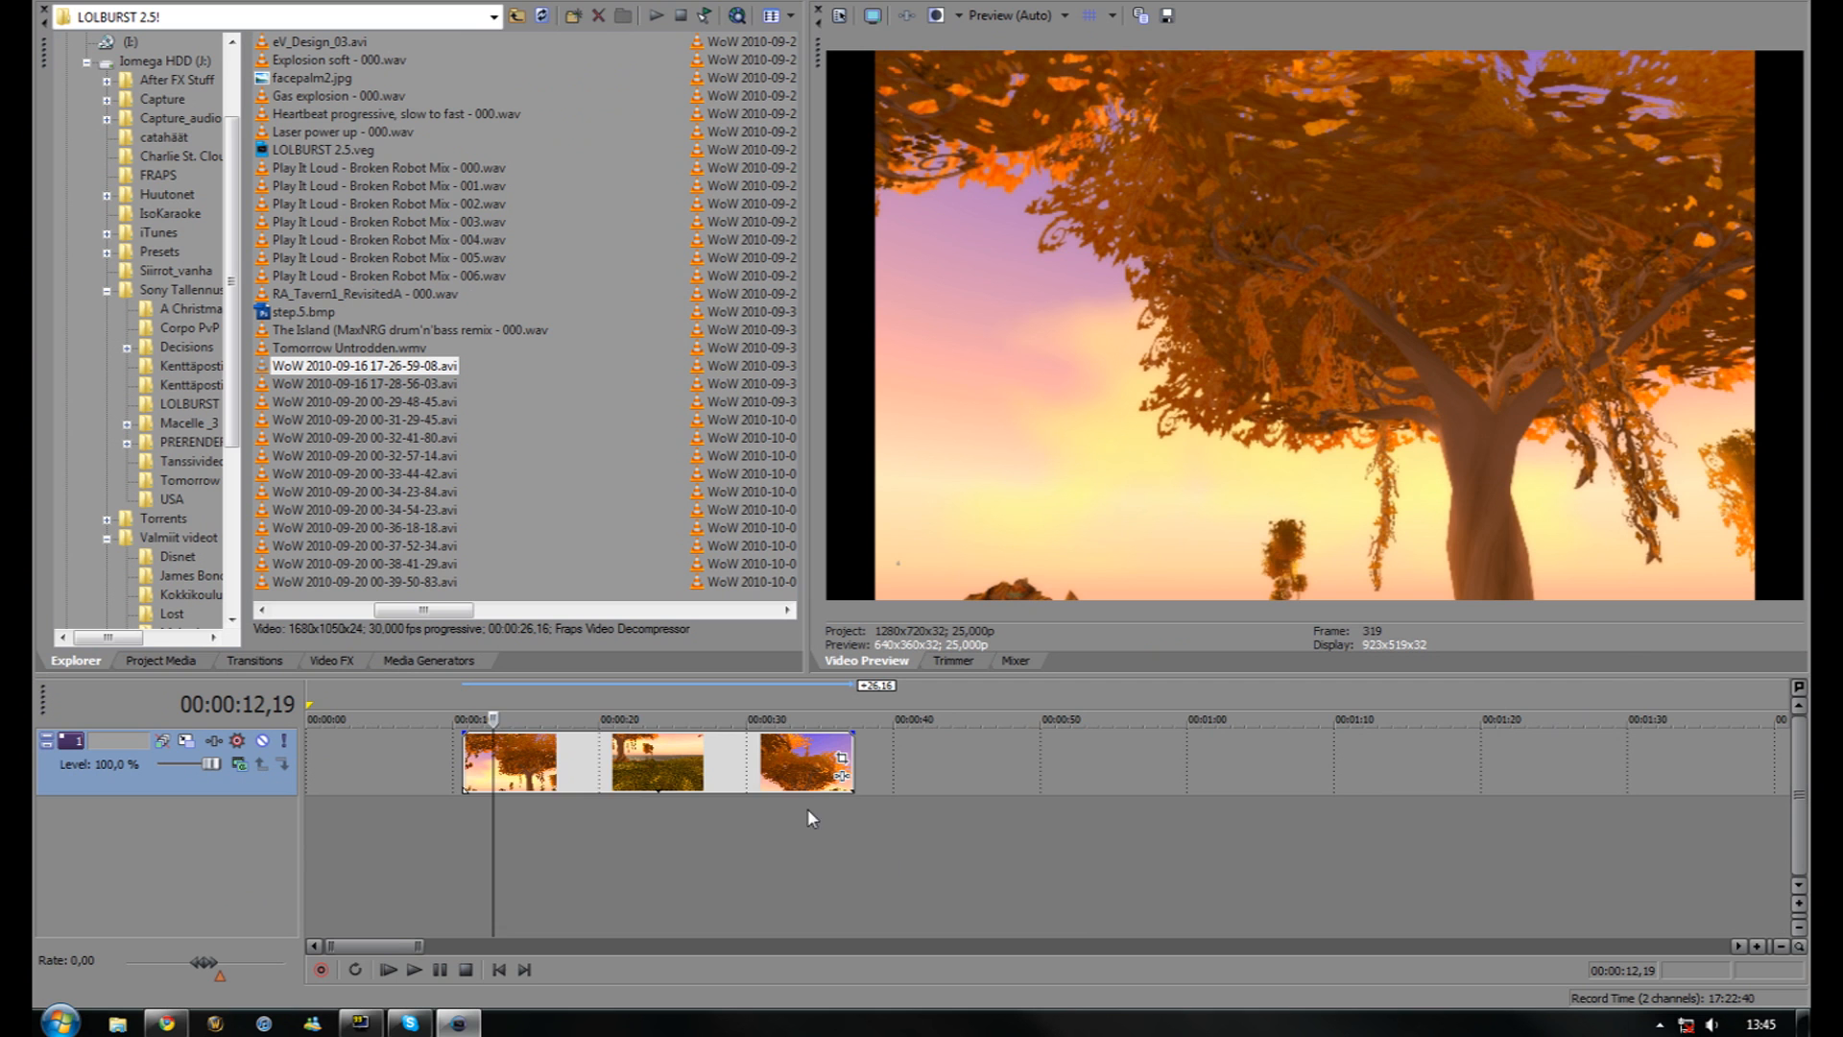
left_click(742, 774)
left_click(783, 769)
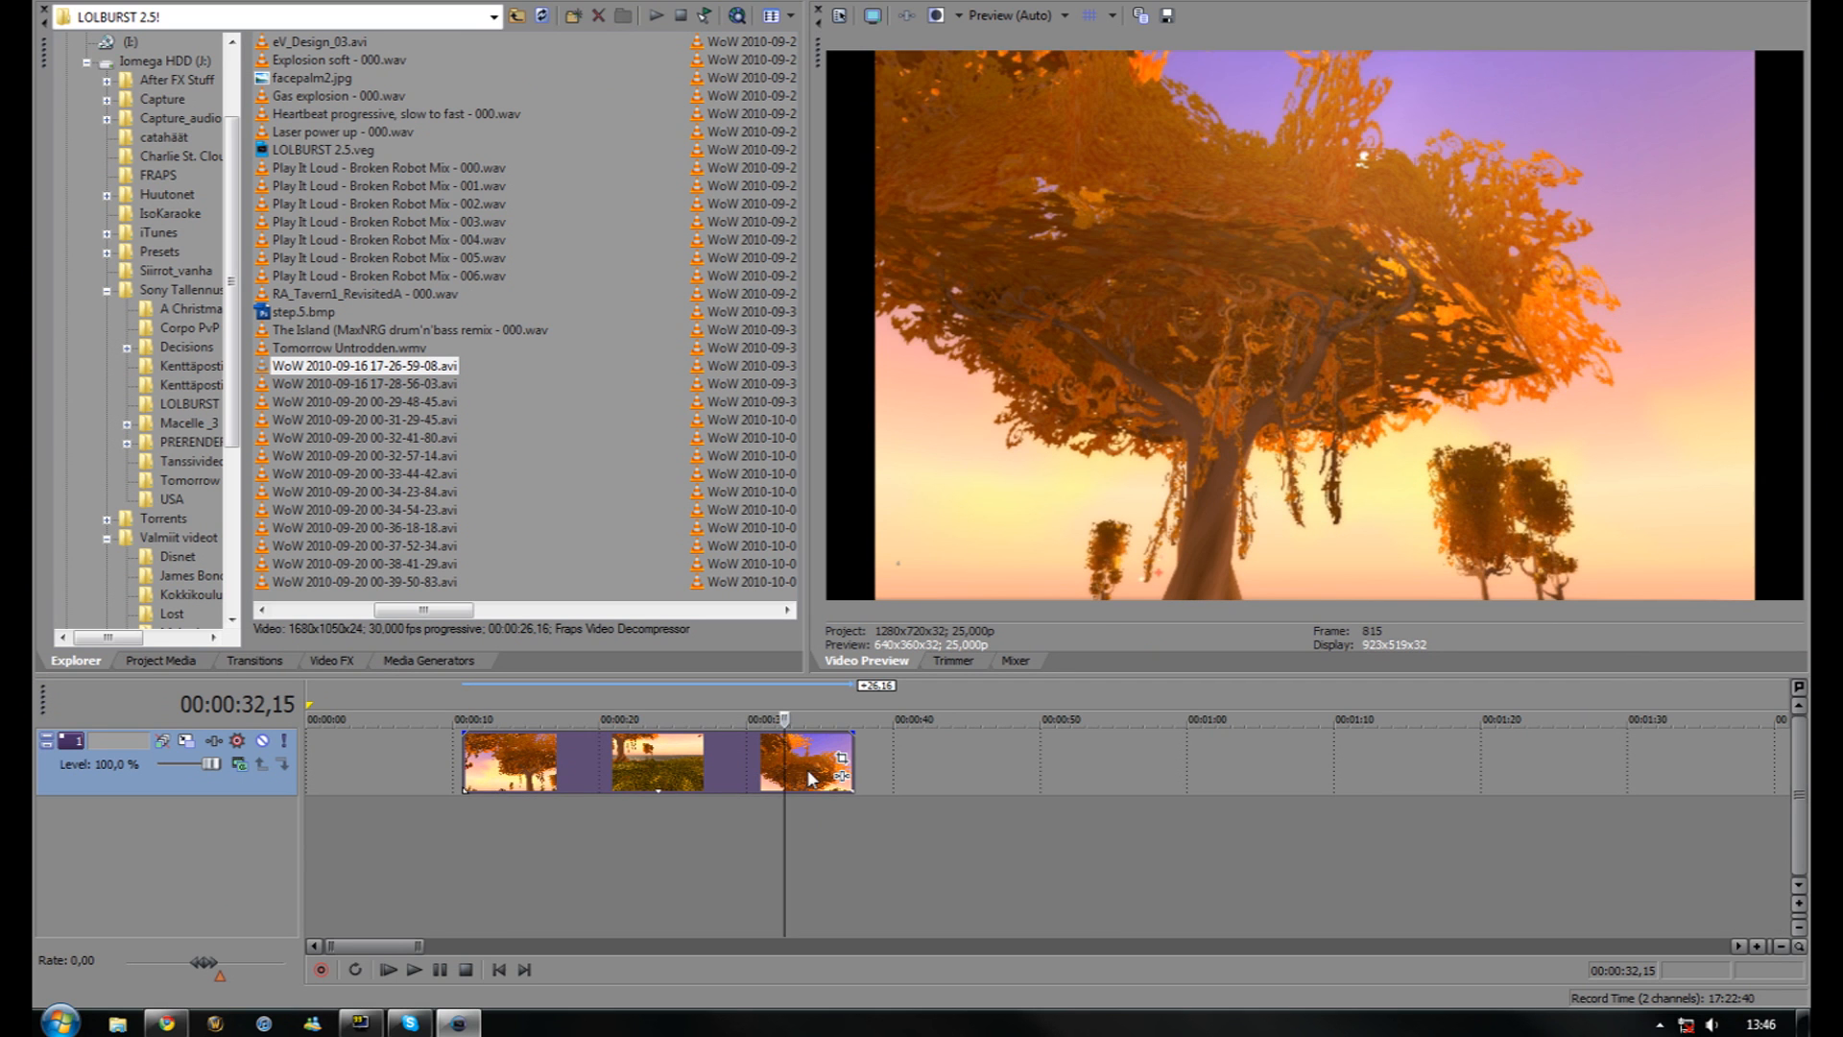
left_click(741, 758)
mouse_move(741, 767)
left_mouse_down()
mouse_move(796, 770)
mouse_move(756, 772)
left_mouse_up()
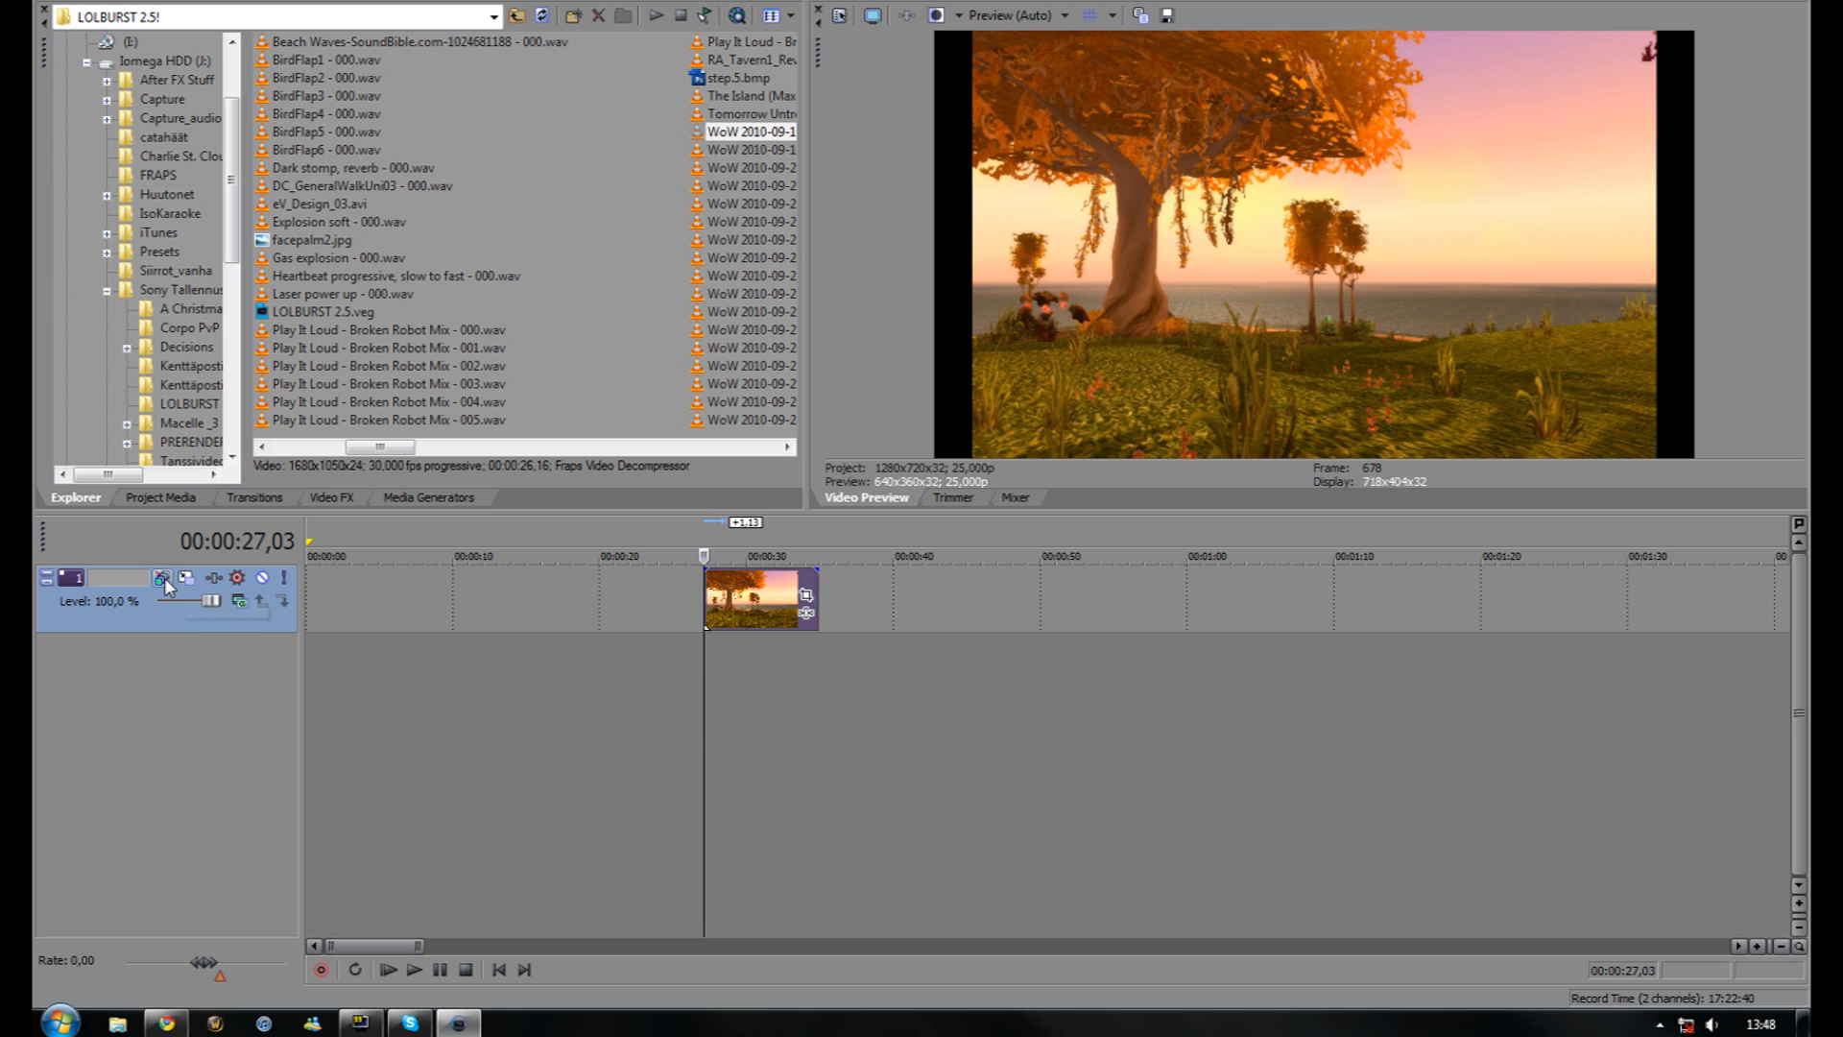
left_click(206, 580)
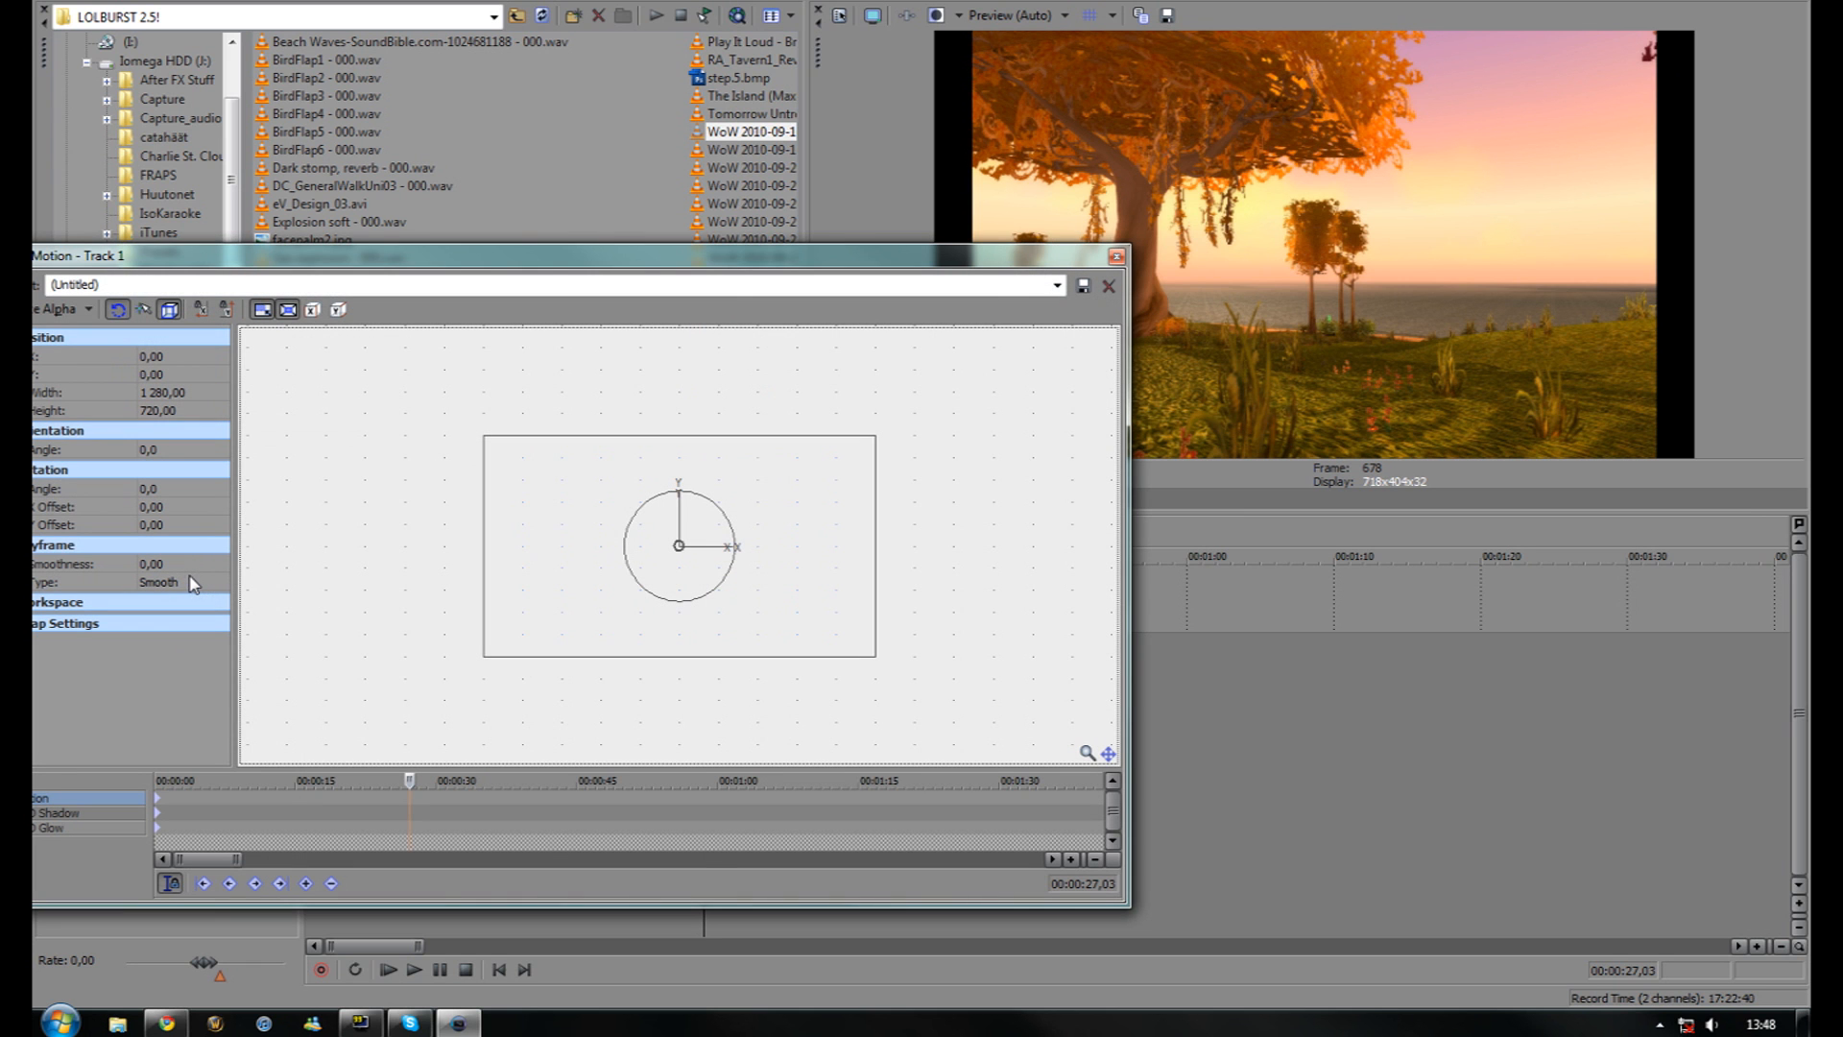
At 00:00:29,10, enlarge track 1's frame to 1 428,15 × 803,34 in Track Motion
left_click_drag(361, 257, 657, 247)
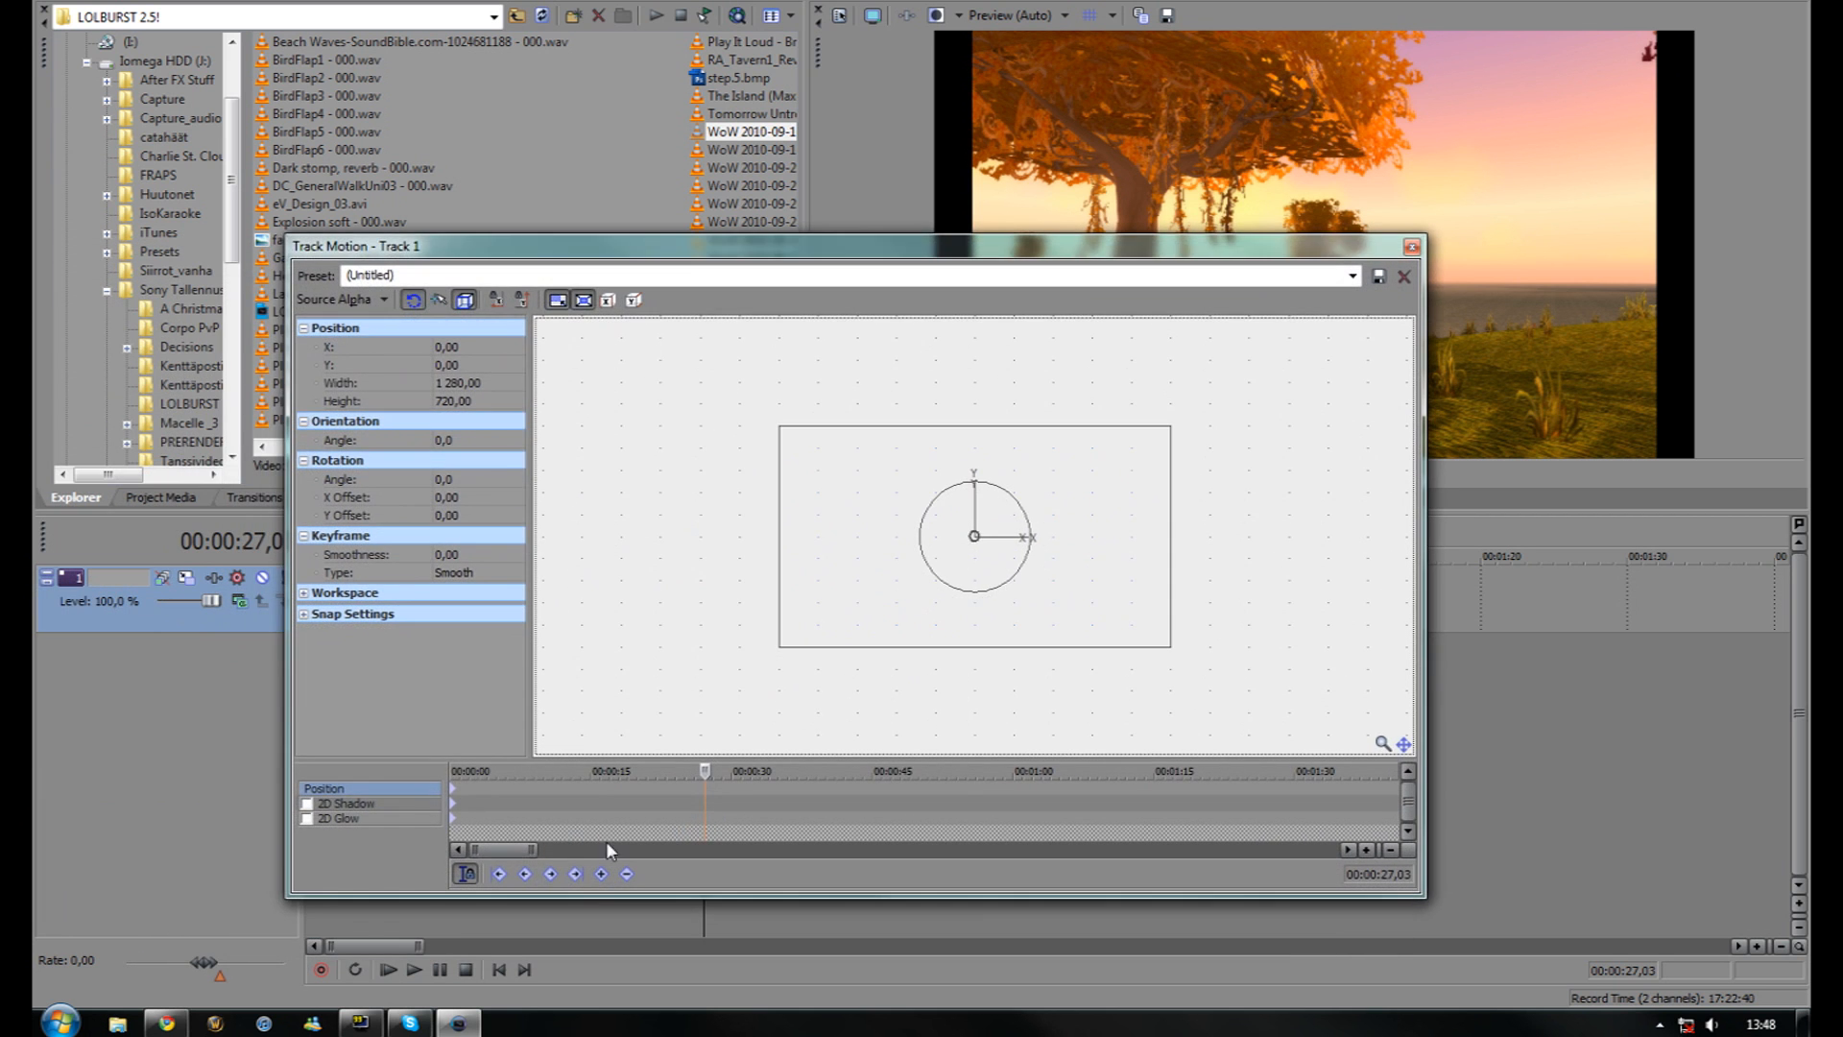
left_click(702, 797)
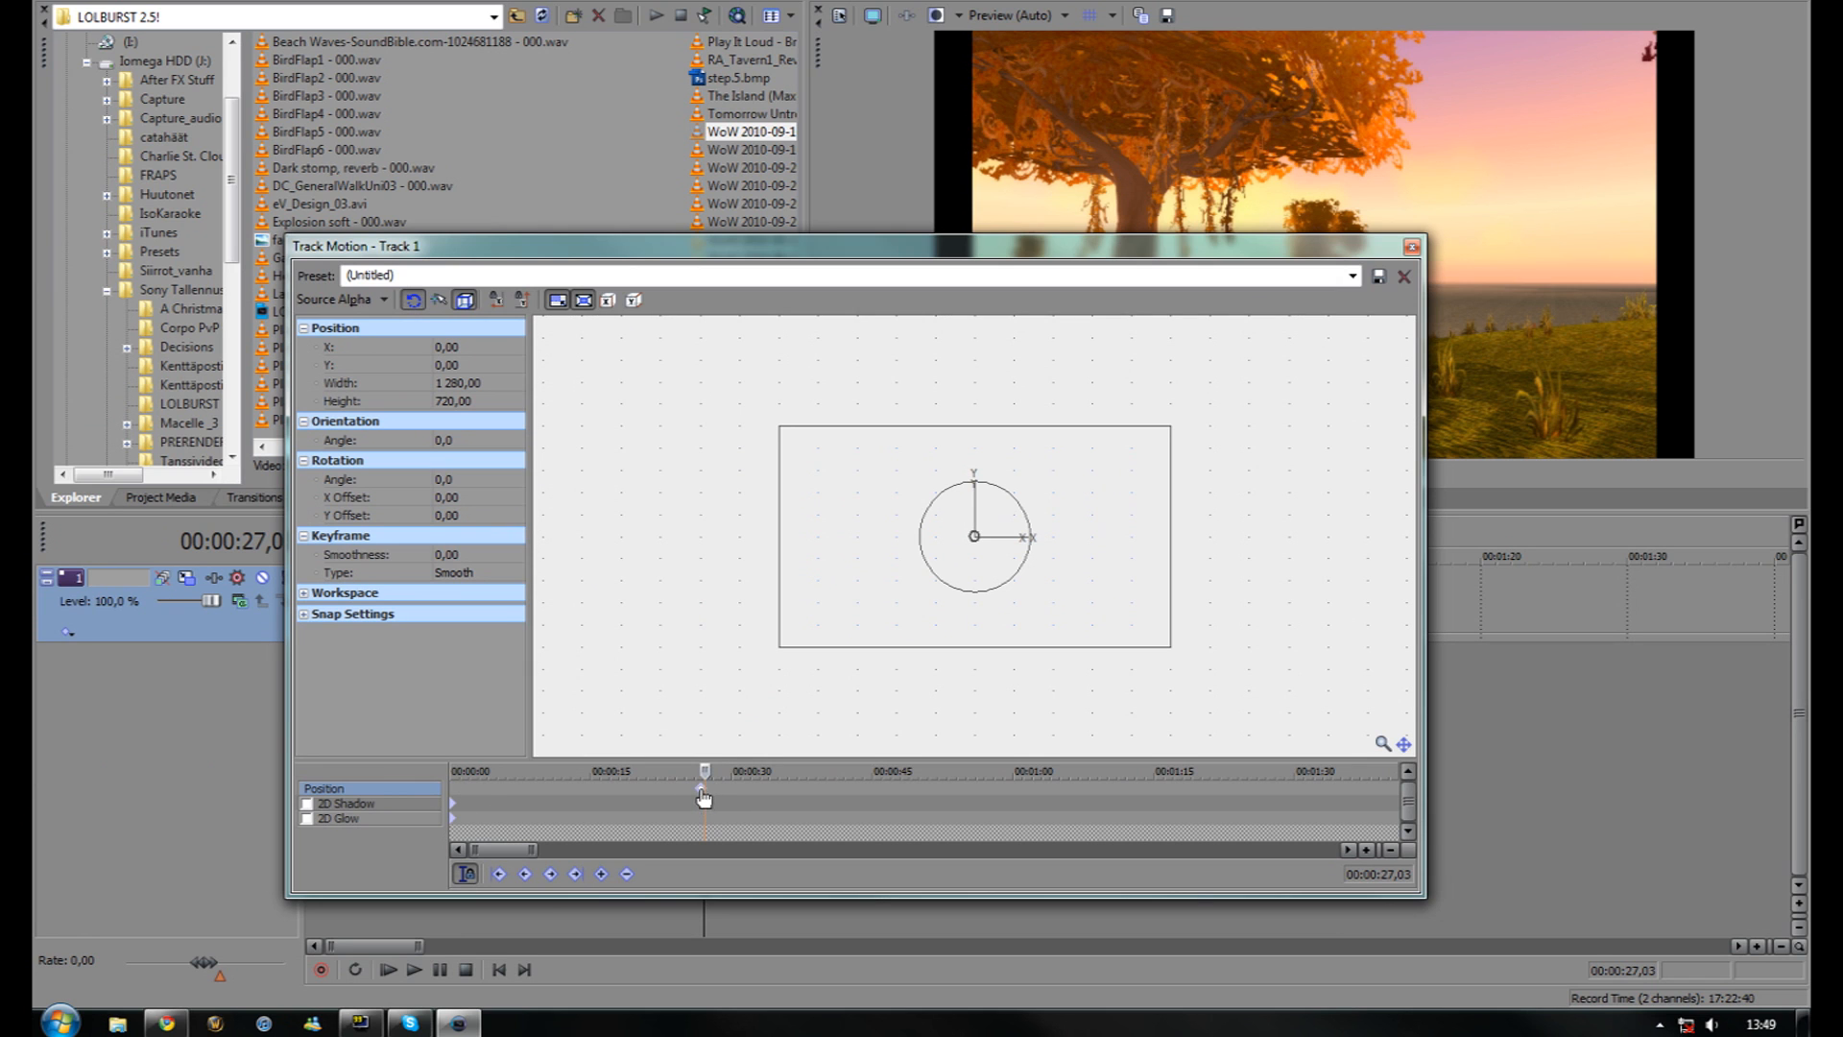
left_click(726, 790)
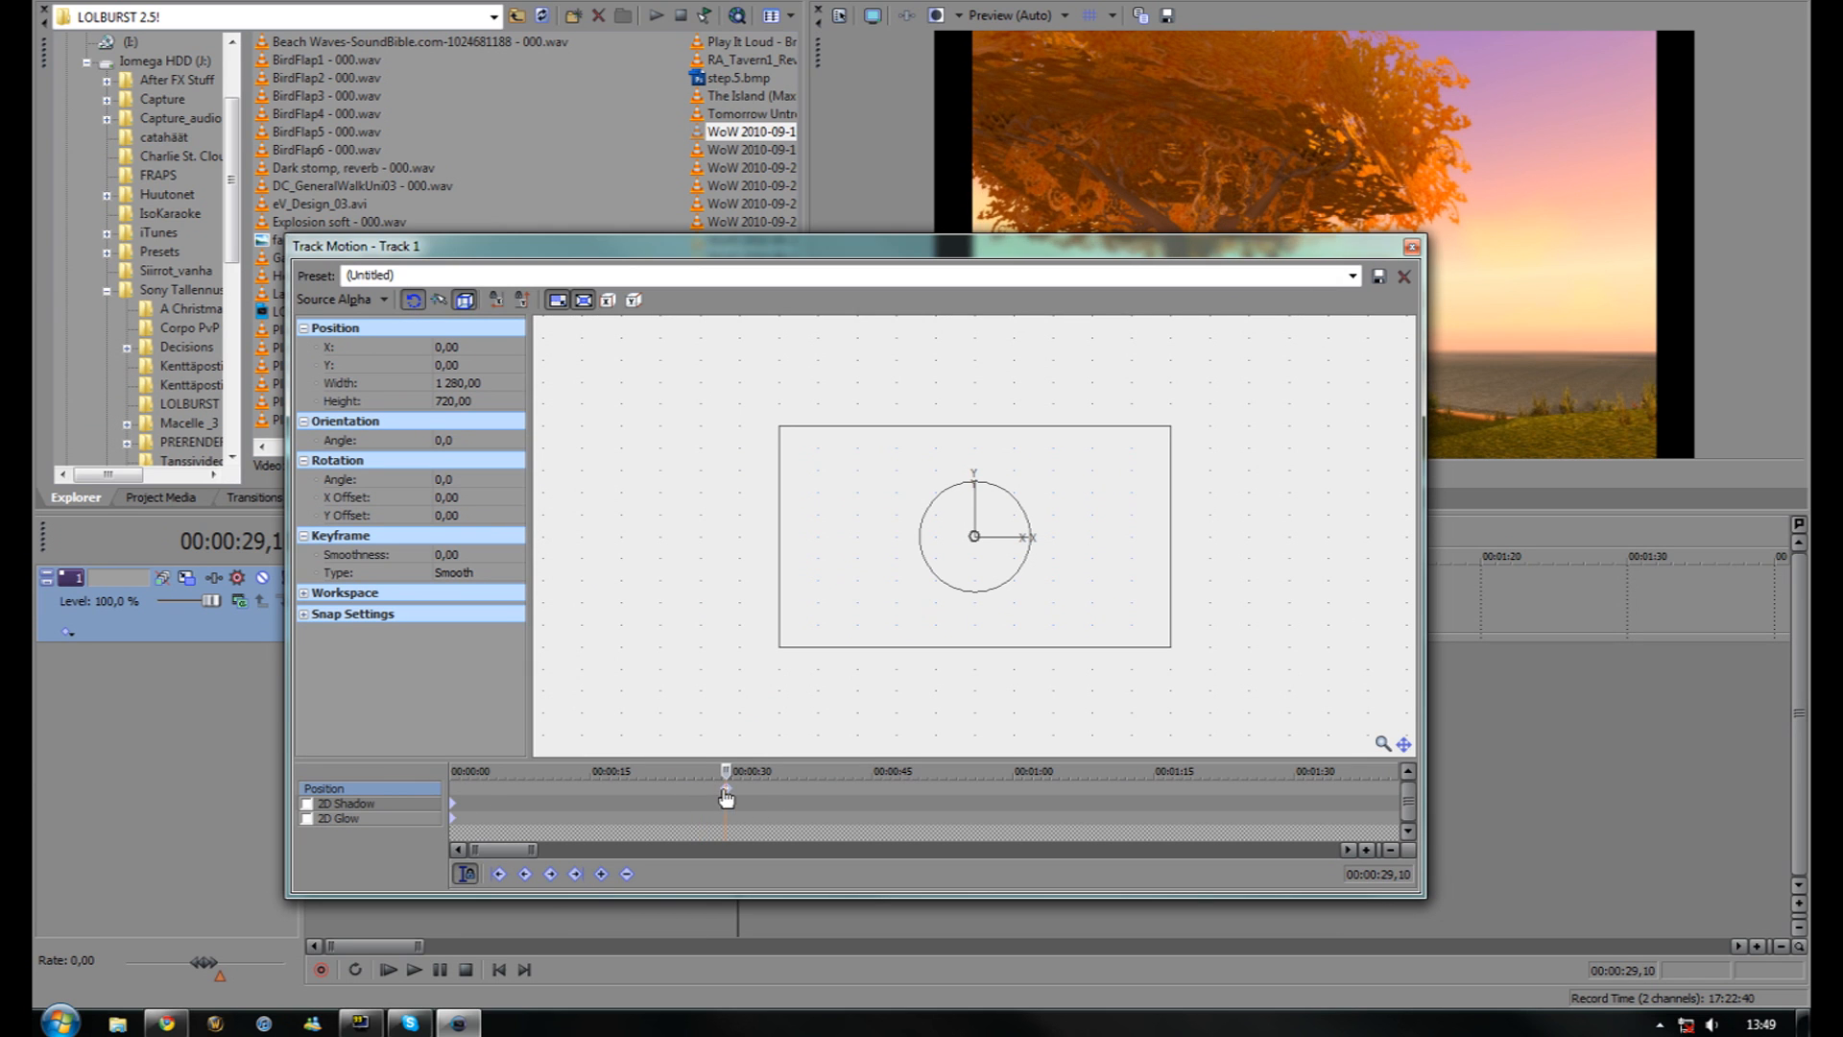
left_click(1168, 648)
left_click_drag(1168, 648, 1206, 656)
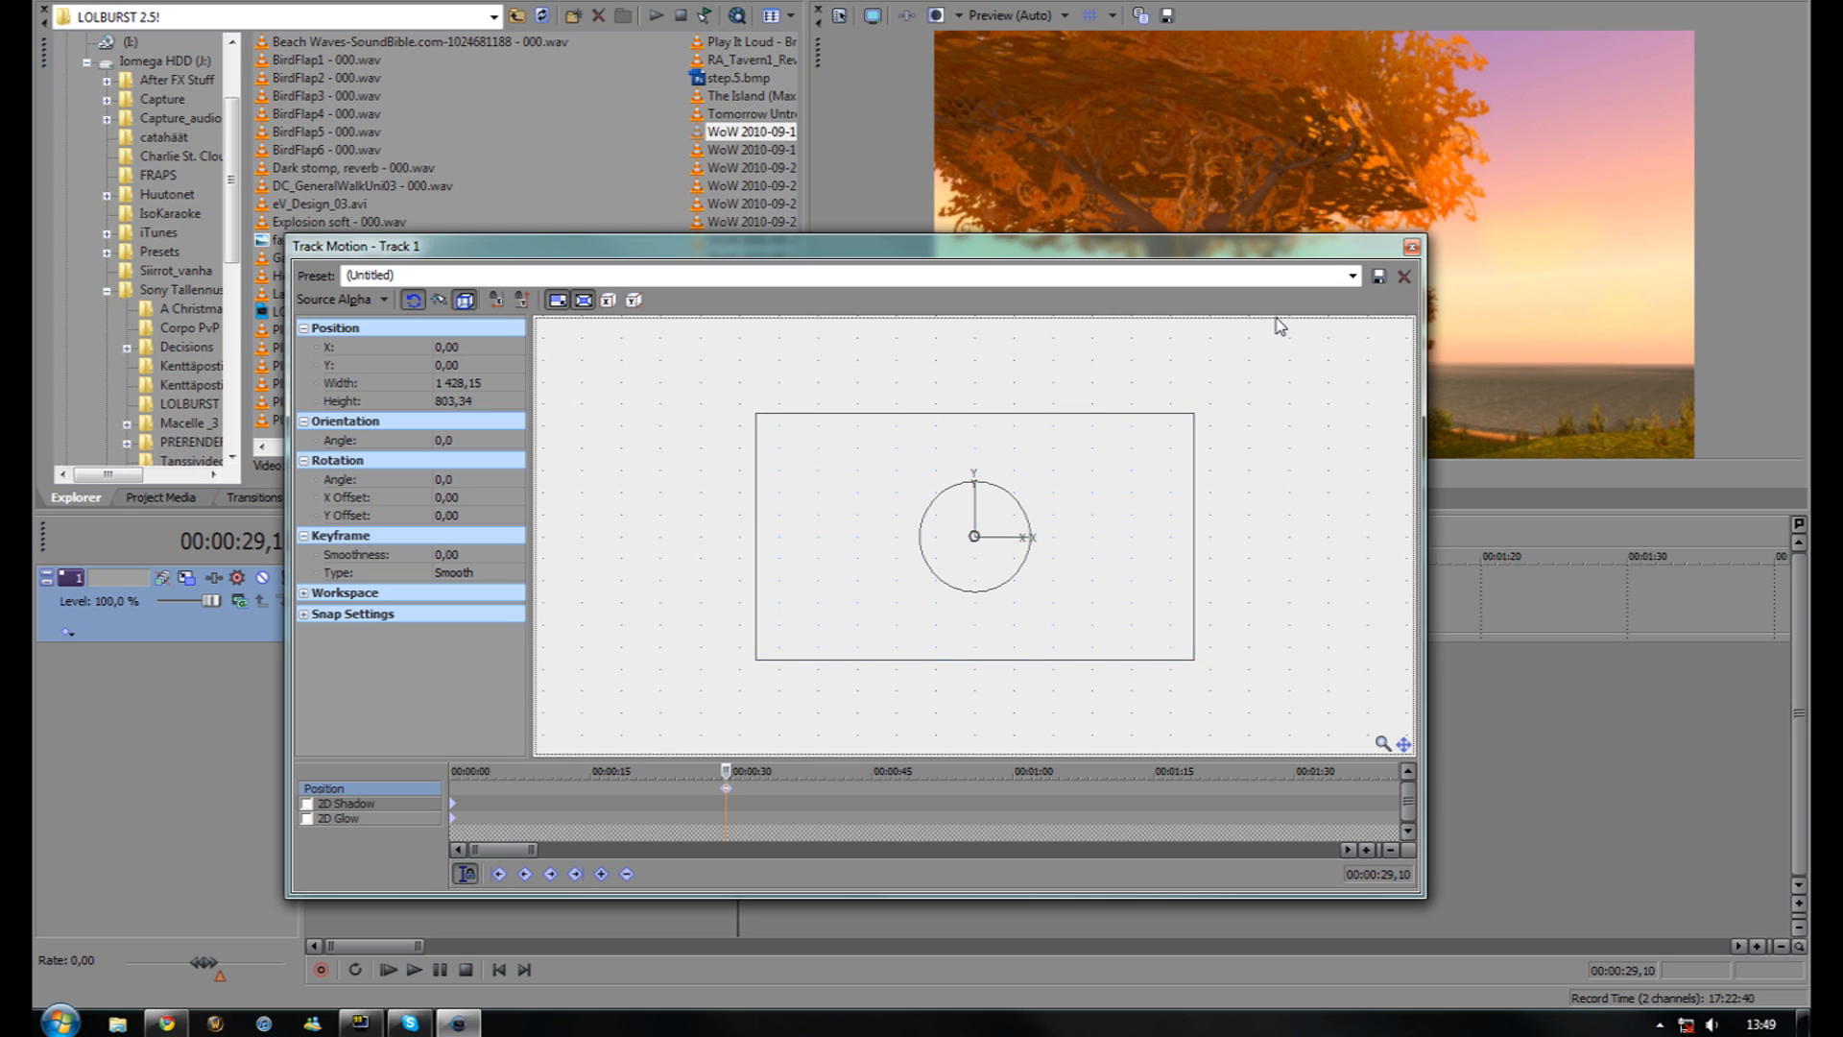
left_click_drag(1106, 243, 751, 286)
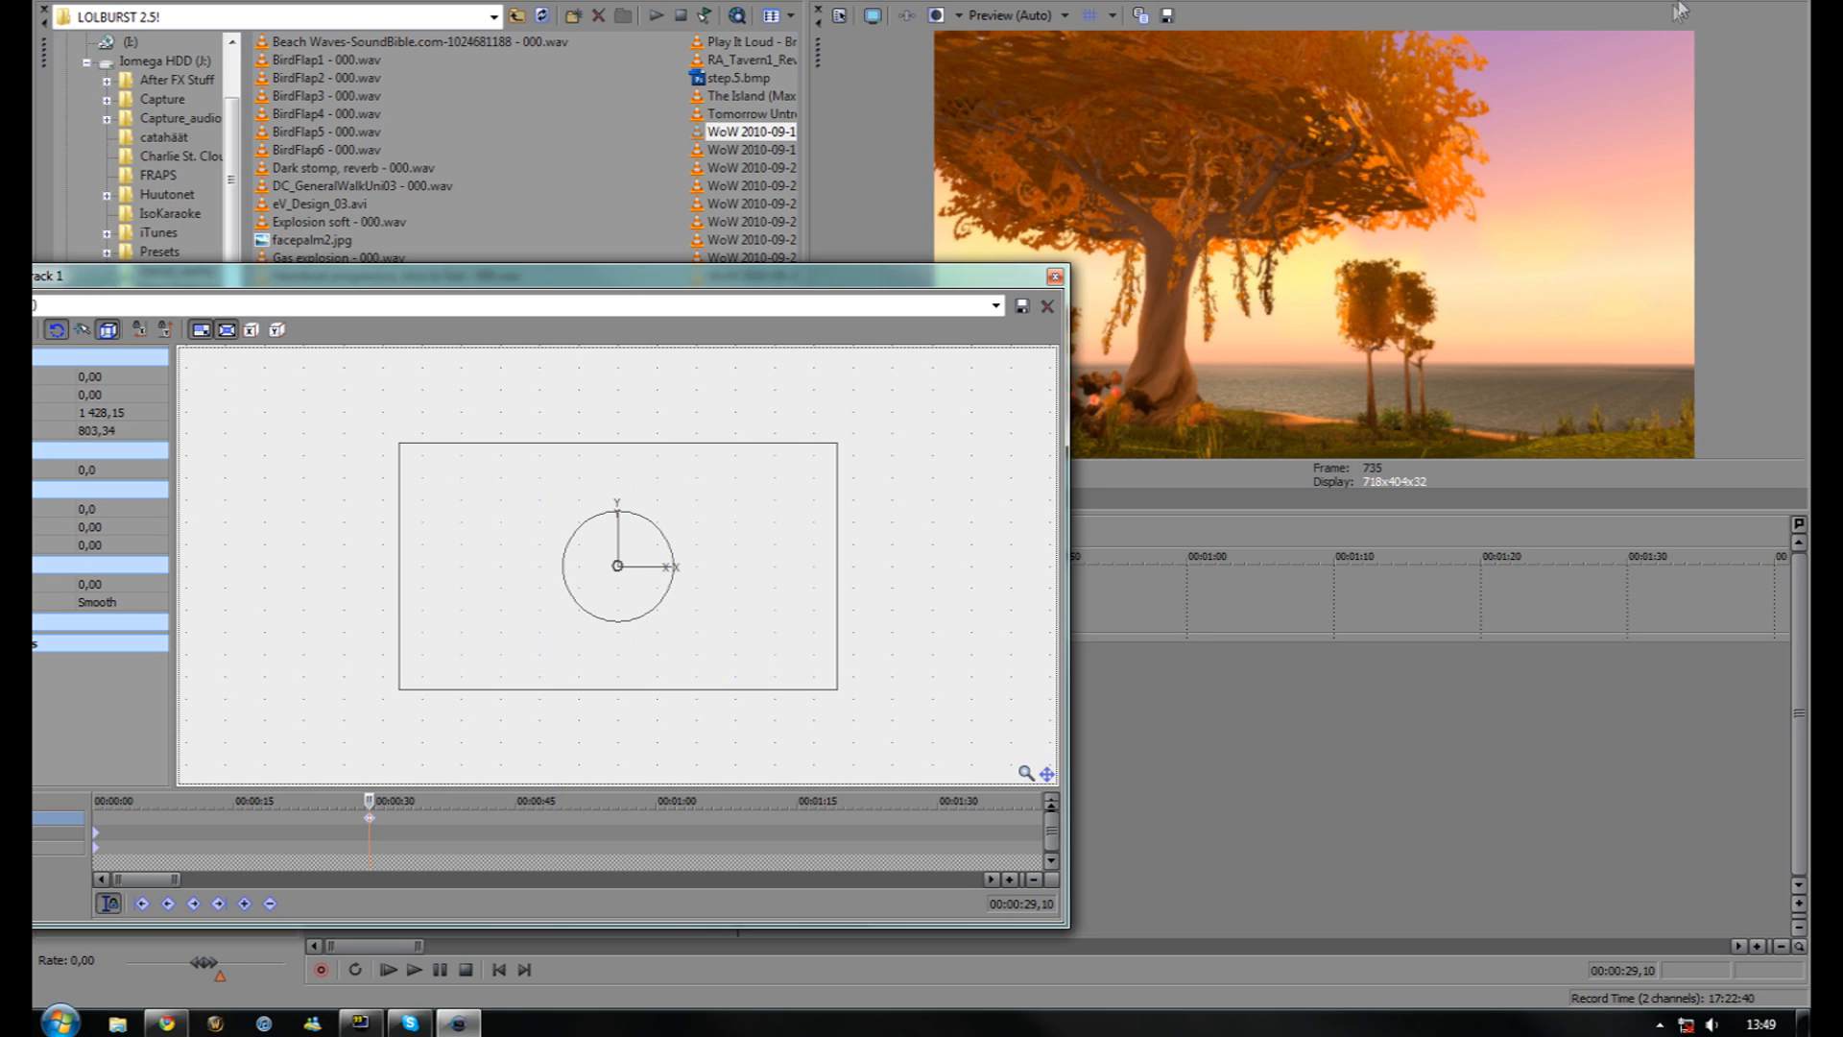
left_click(1055, 278)
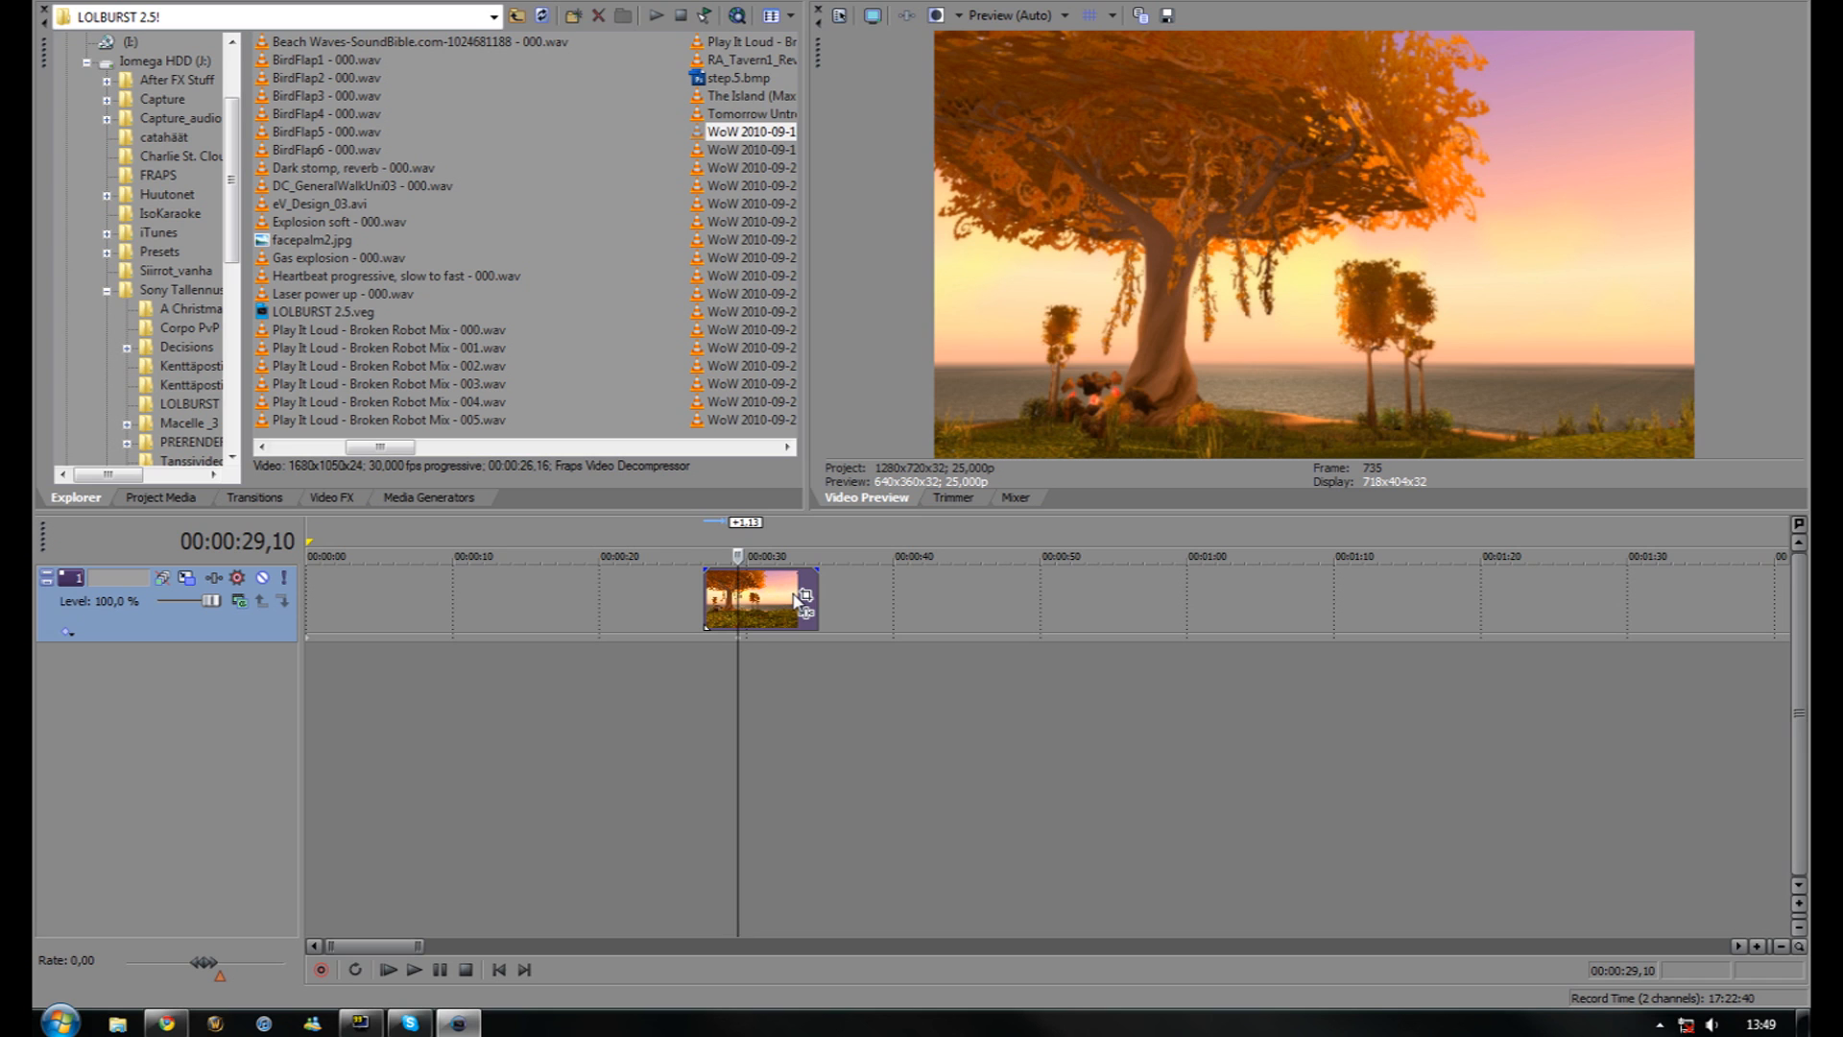
Toggle the preview safe-area overlays on and off, then scroll Video FX to the NewBlue effects
left_click(1090, 16)
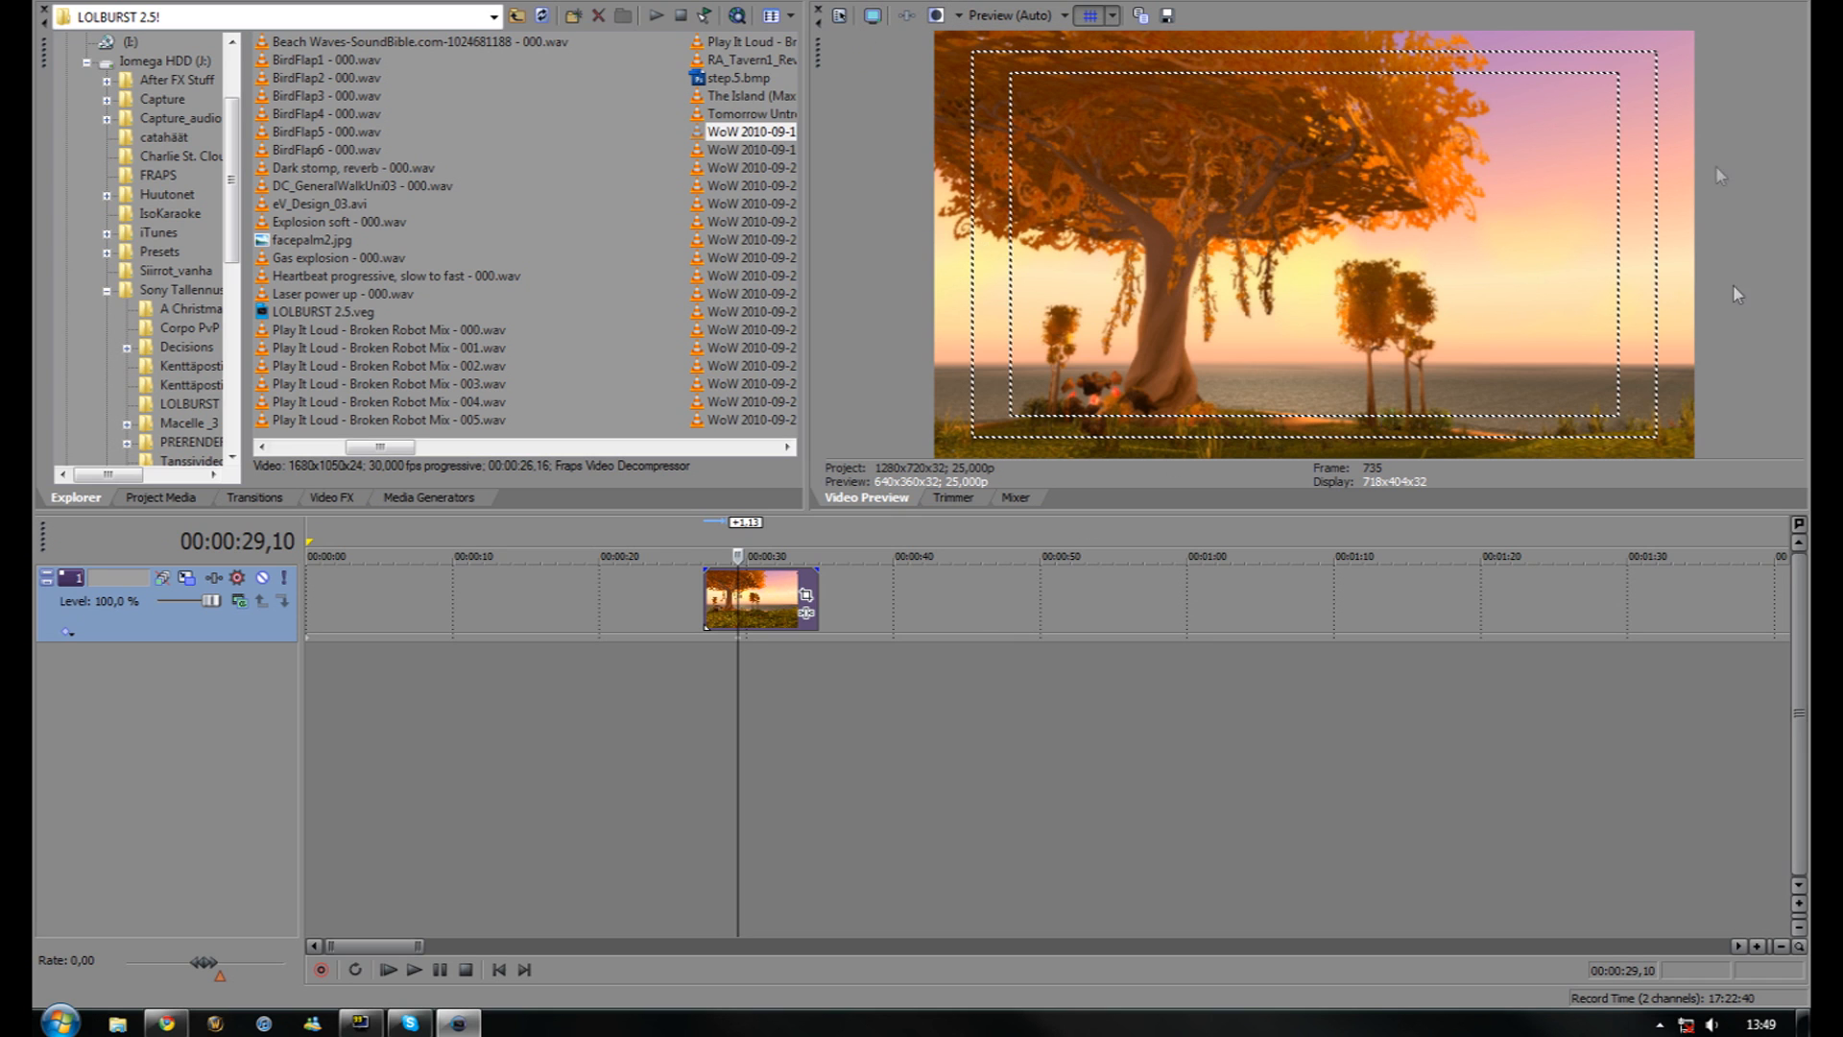
left_click(1090, 16)
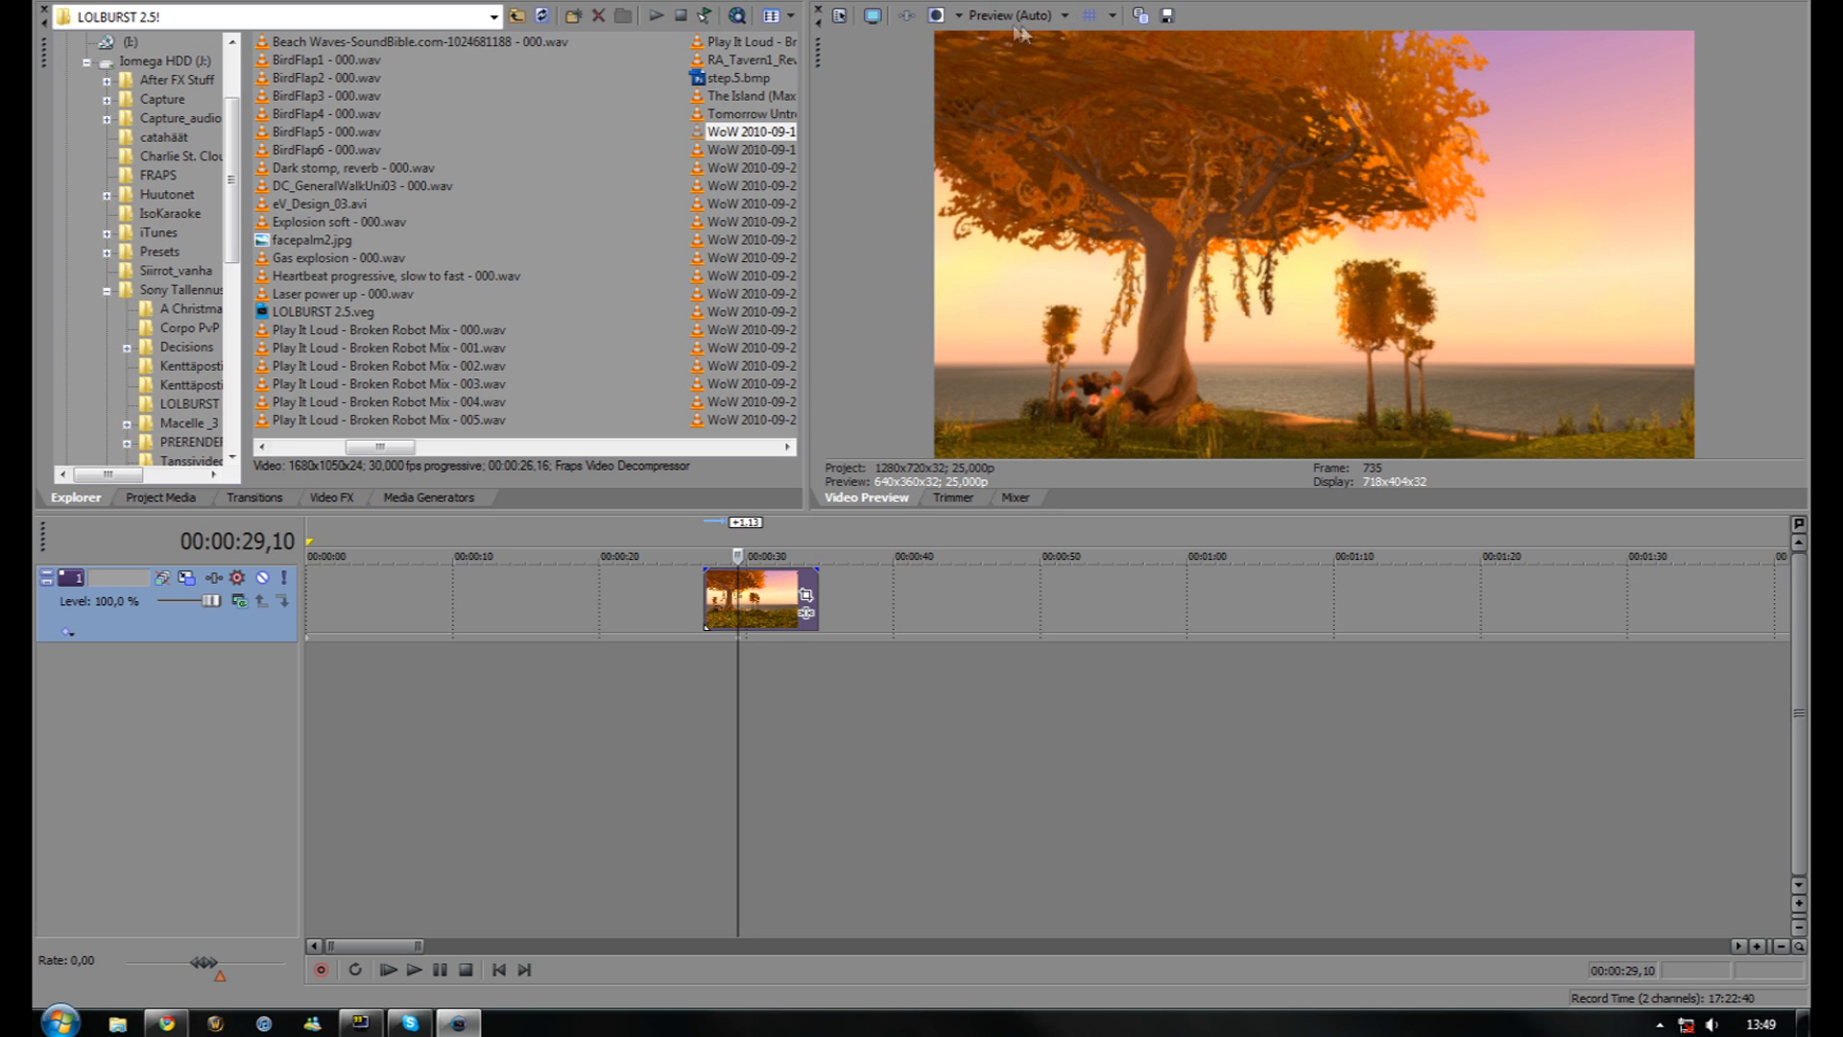
left_click(332, 497)
left_click_drag(261, 91, 250, 222)
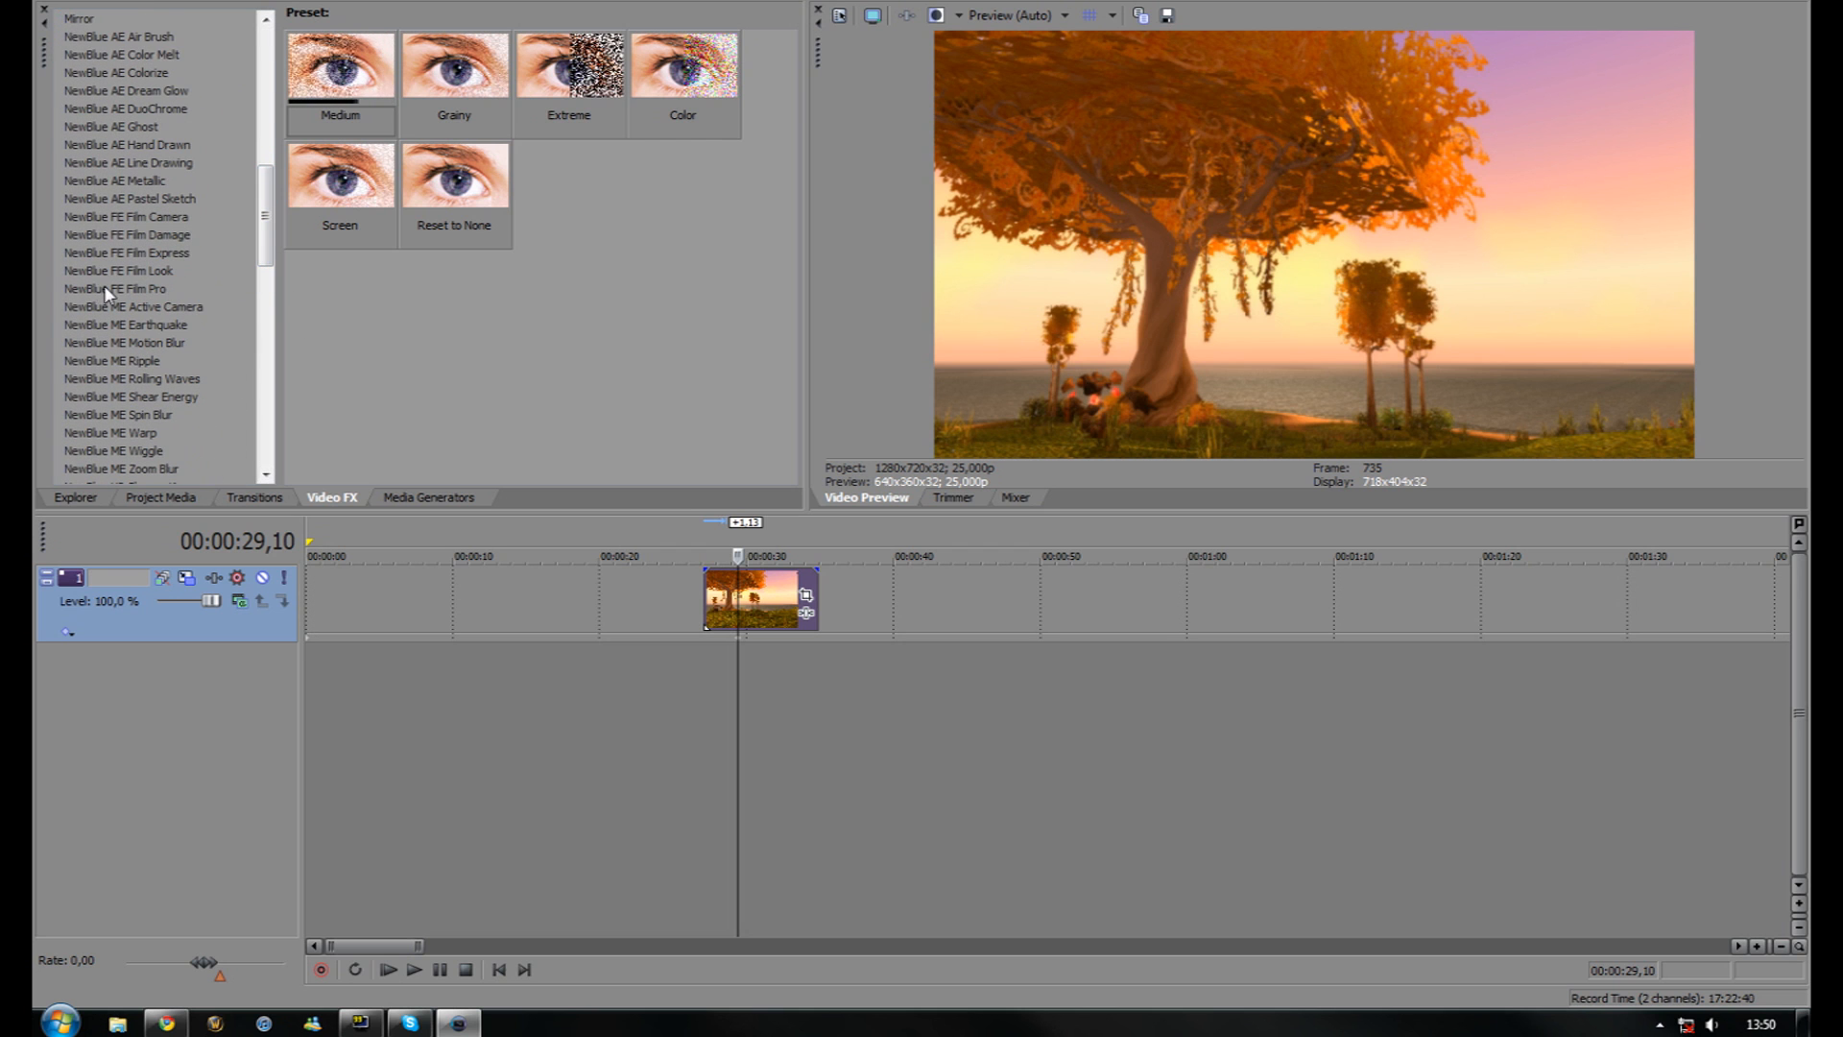
Apply NewBlue FE Film Pro, V2 Rack Focus and V2 Vignette to the clip, disabling Rack Focus and Vignette
left_click(142, 289)
left_click_drag(123, 291, 709, 597)
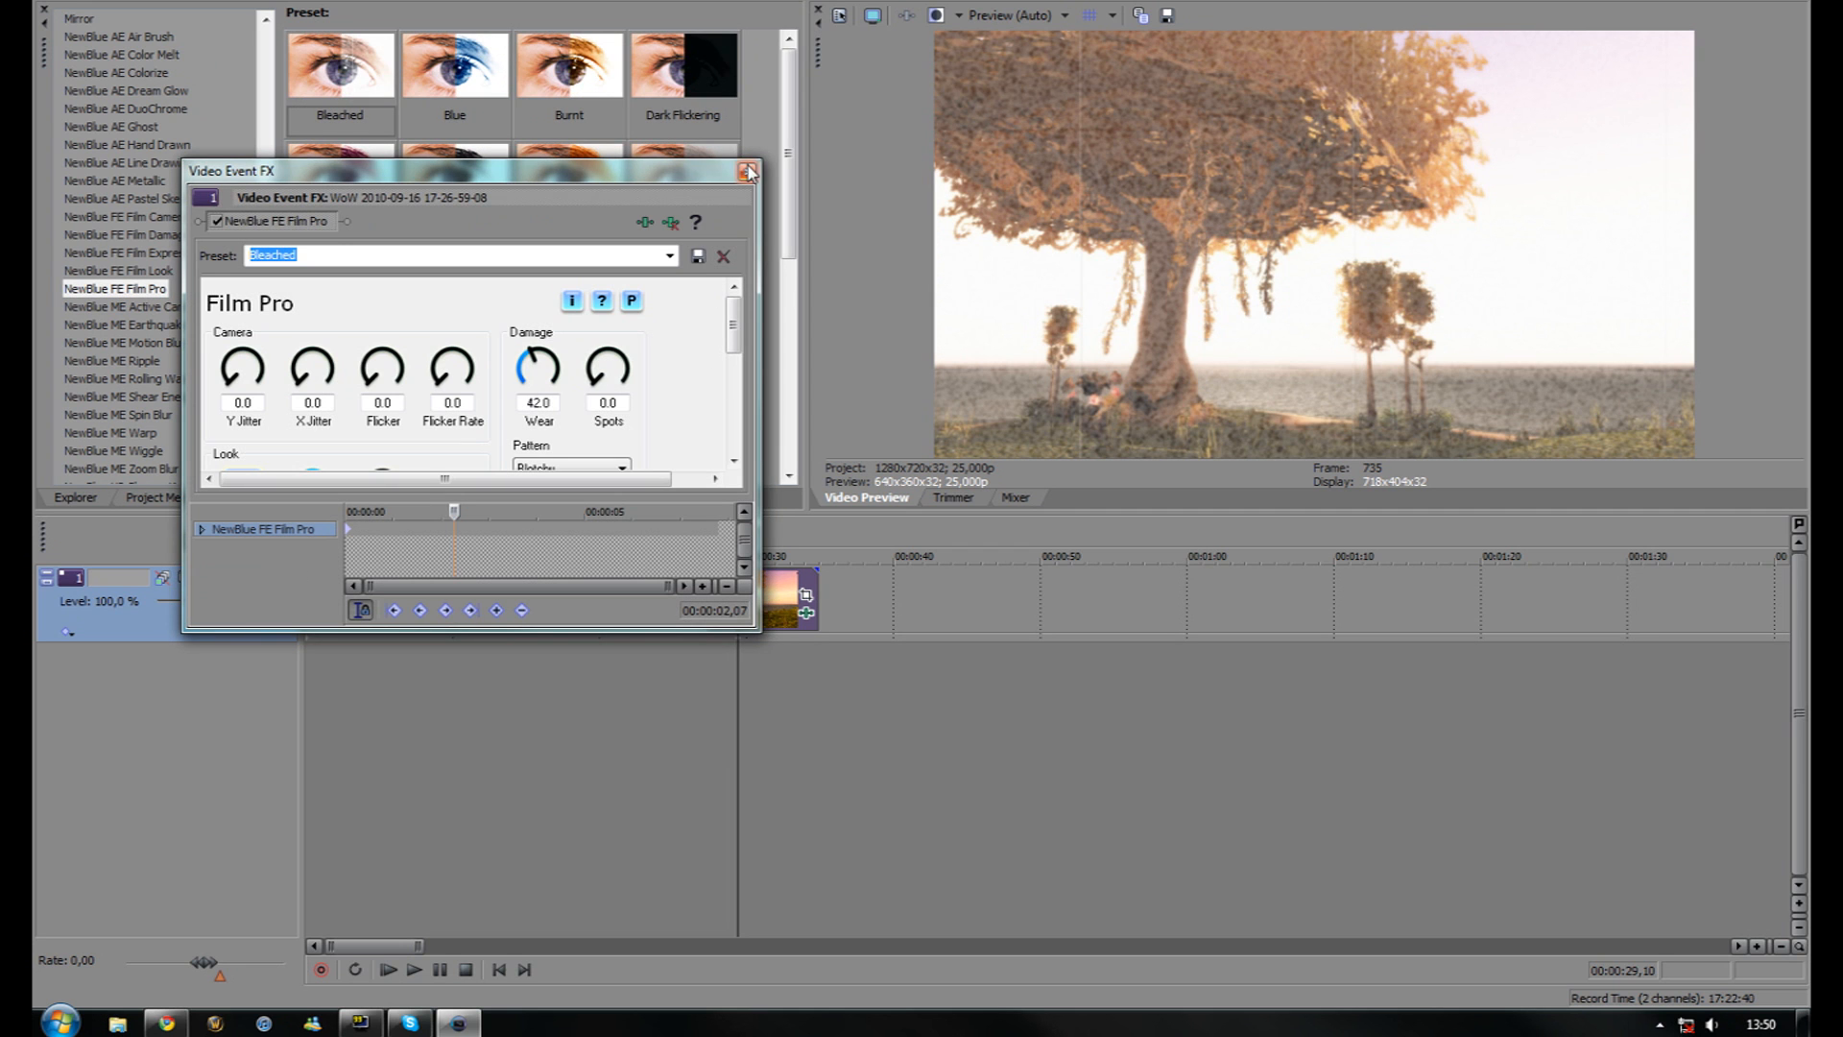
left_click(749, 172)
left_click_drag(116, 364, 754, 586)
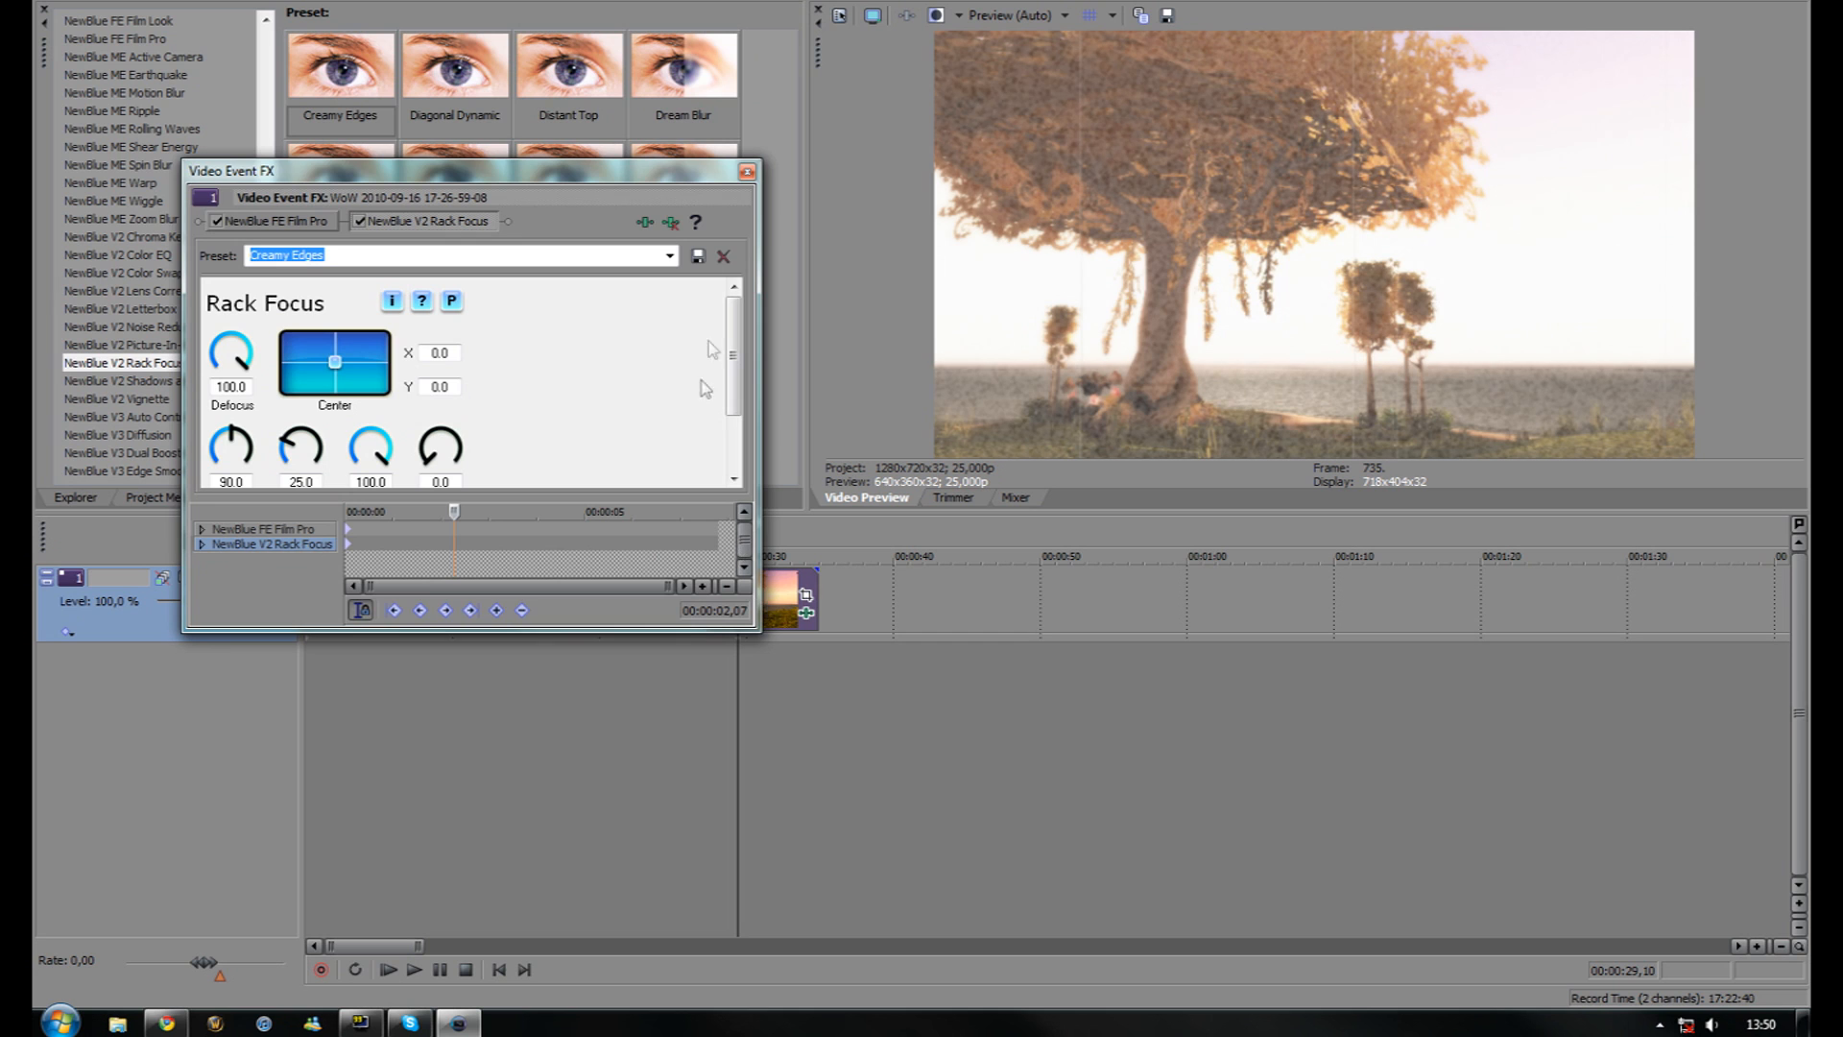
left_click(747, 172)
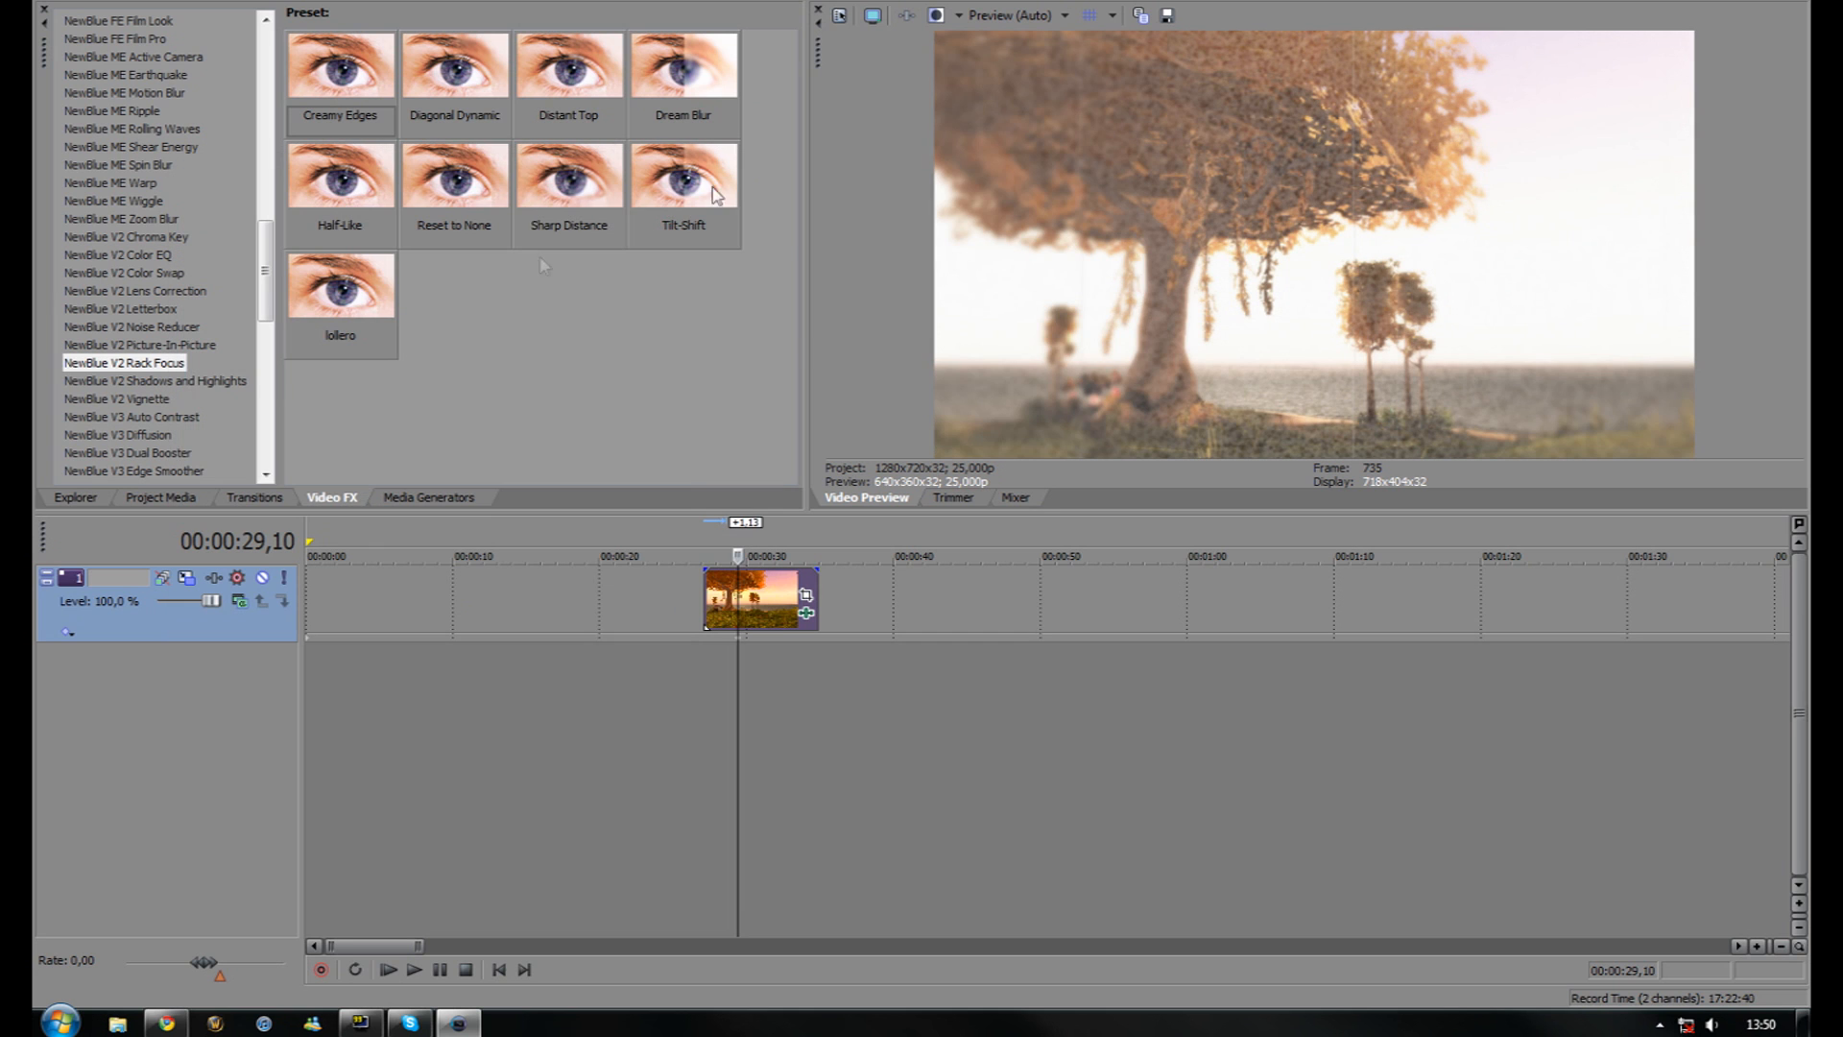
left_click(146, 400)
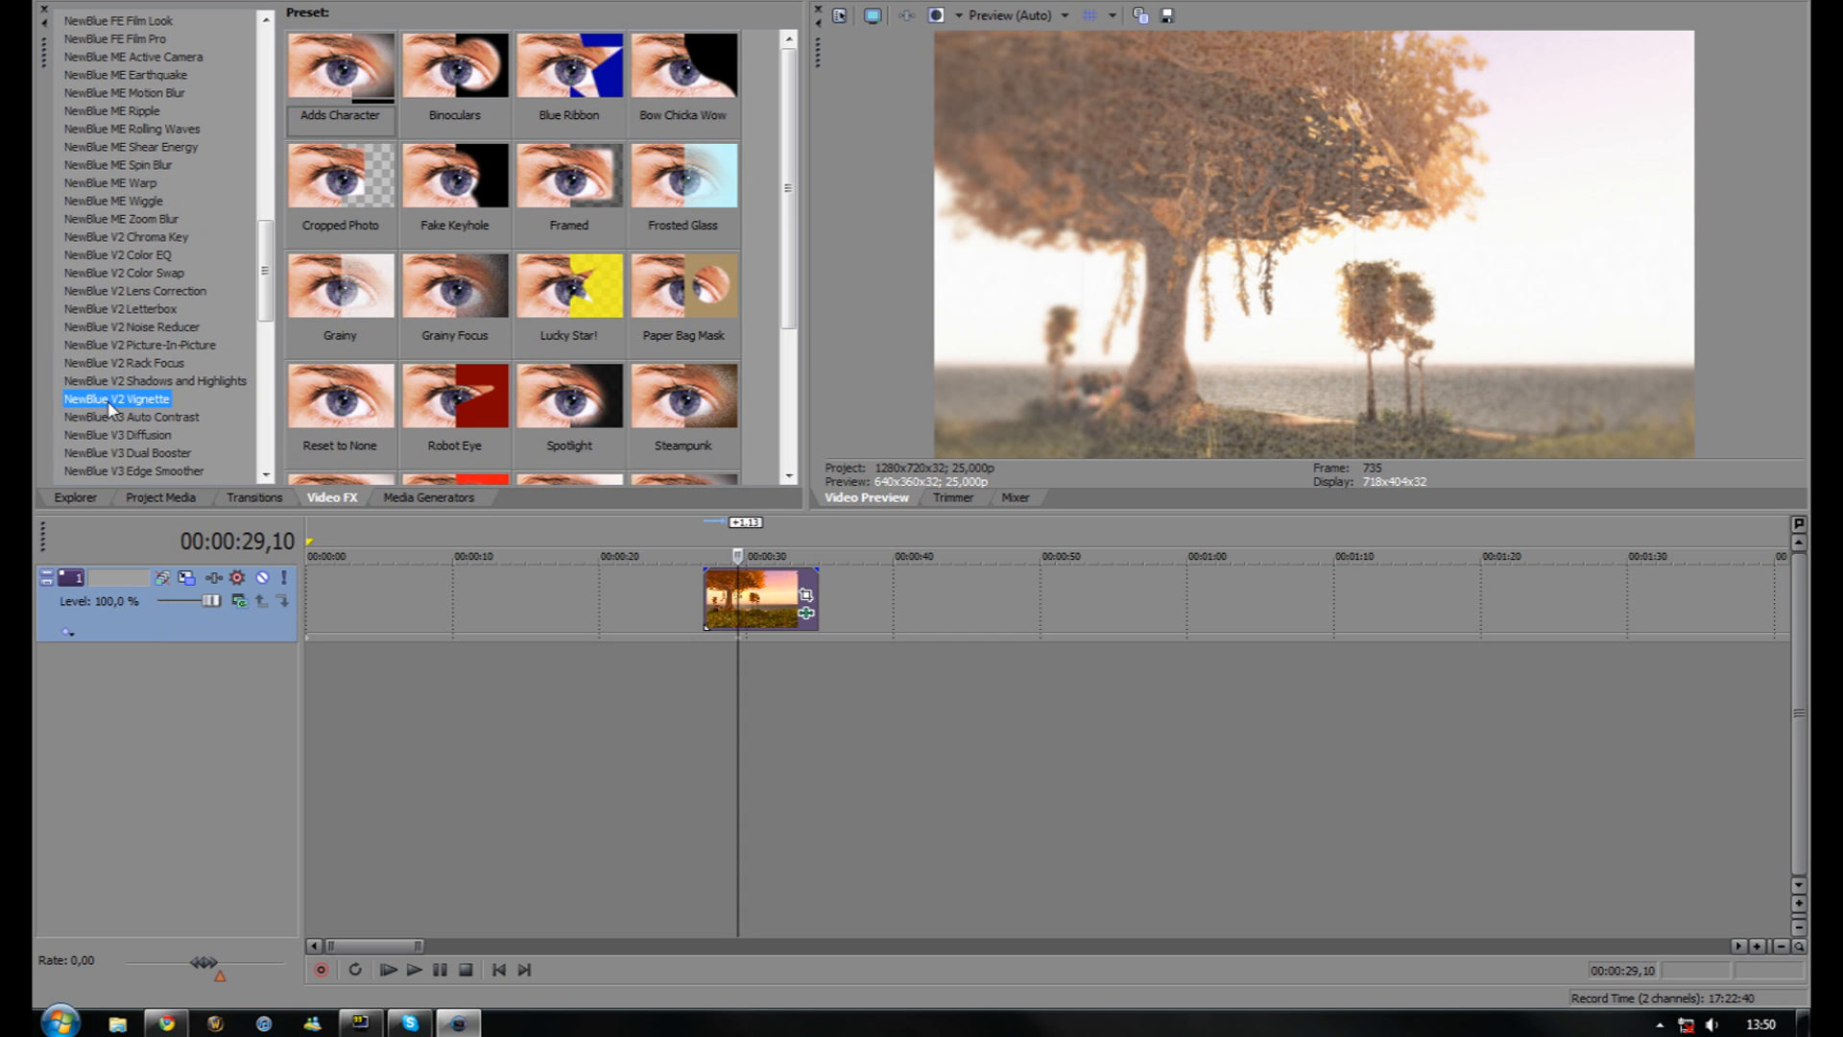
left_click_drag(122, 397, 744, 592)
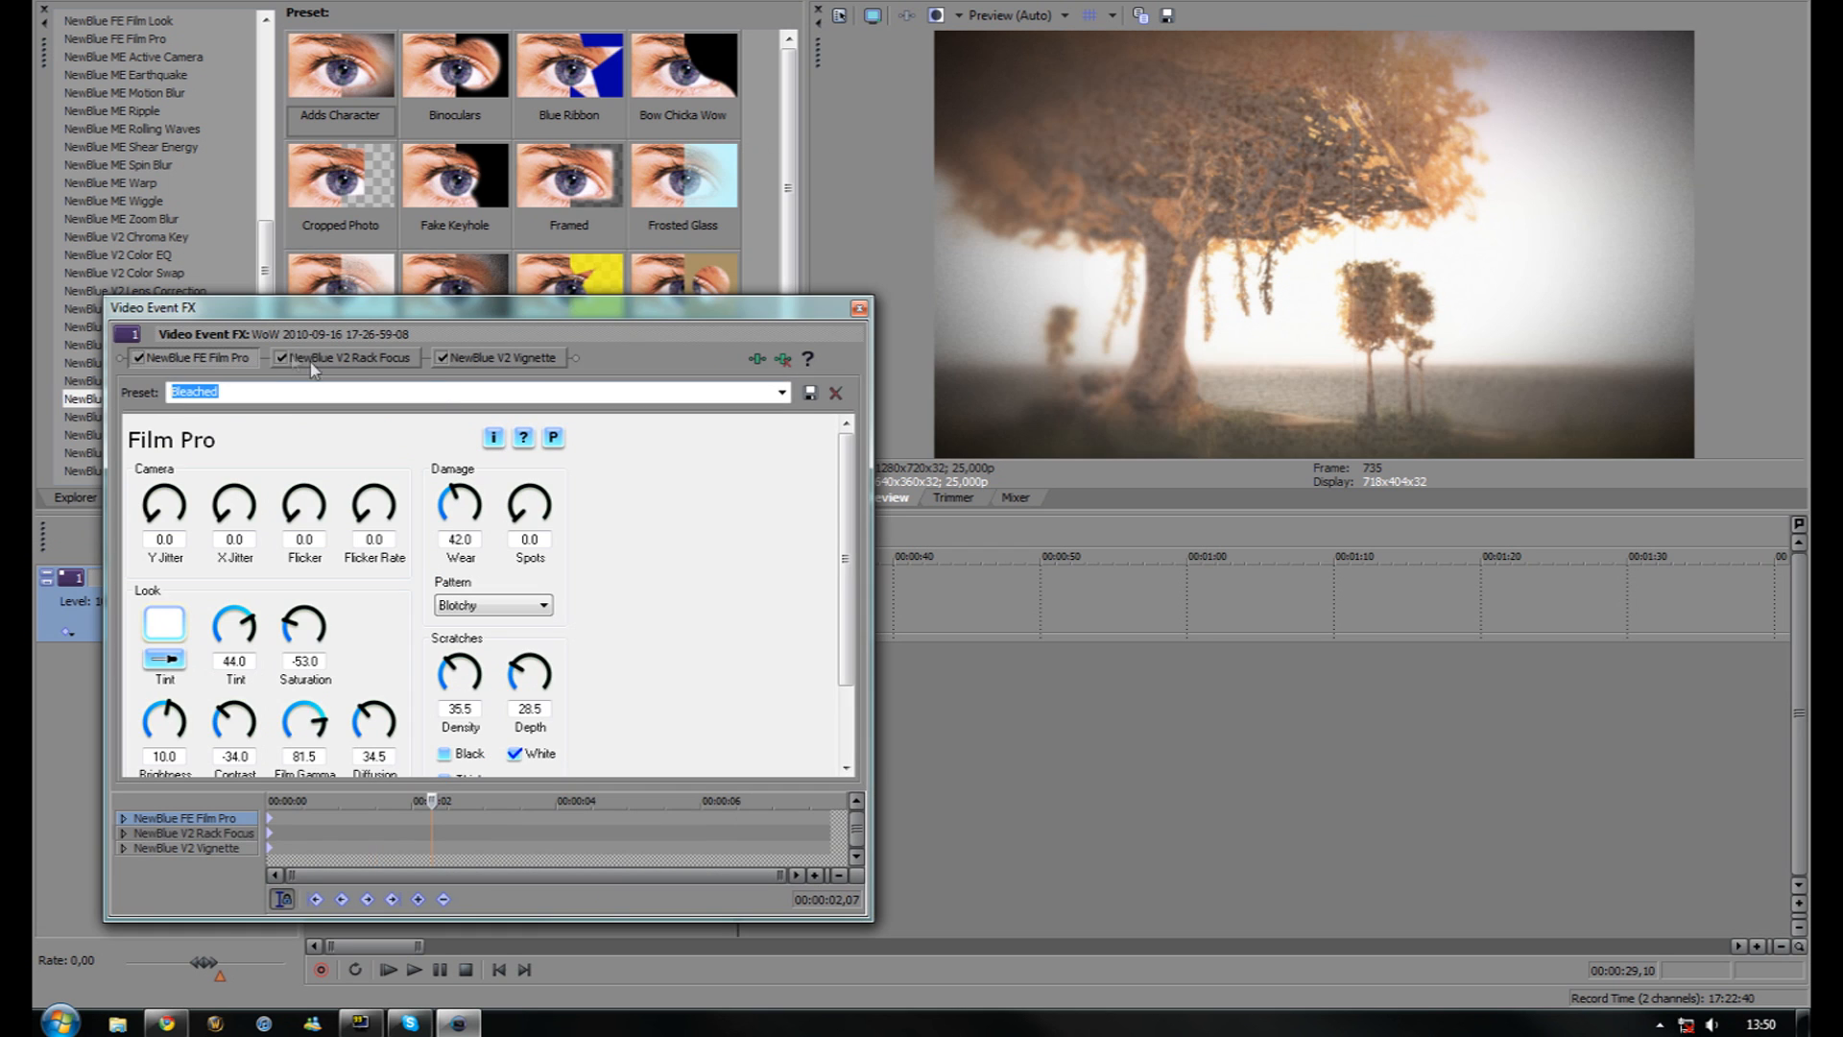
left_click(281, 357)
left_click(441, 357)
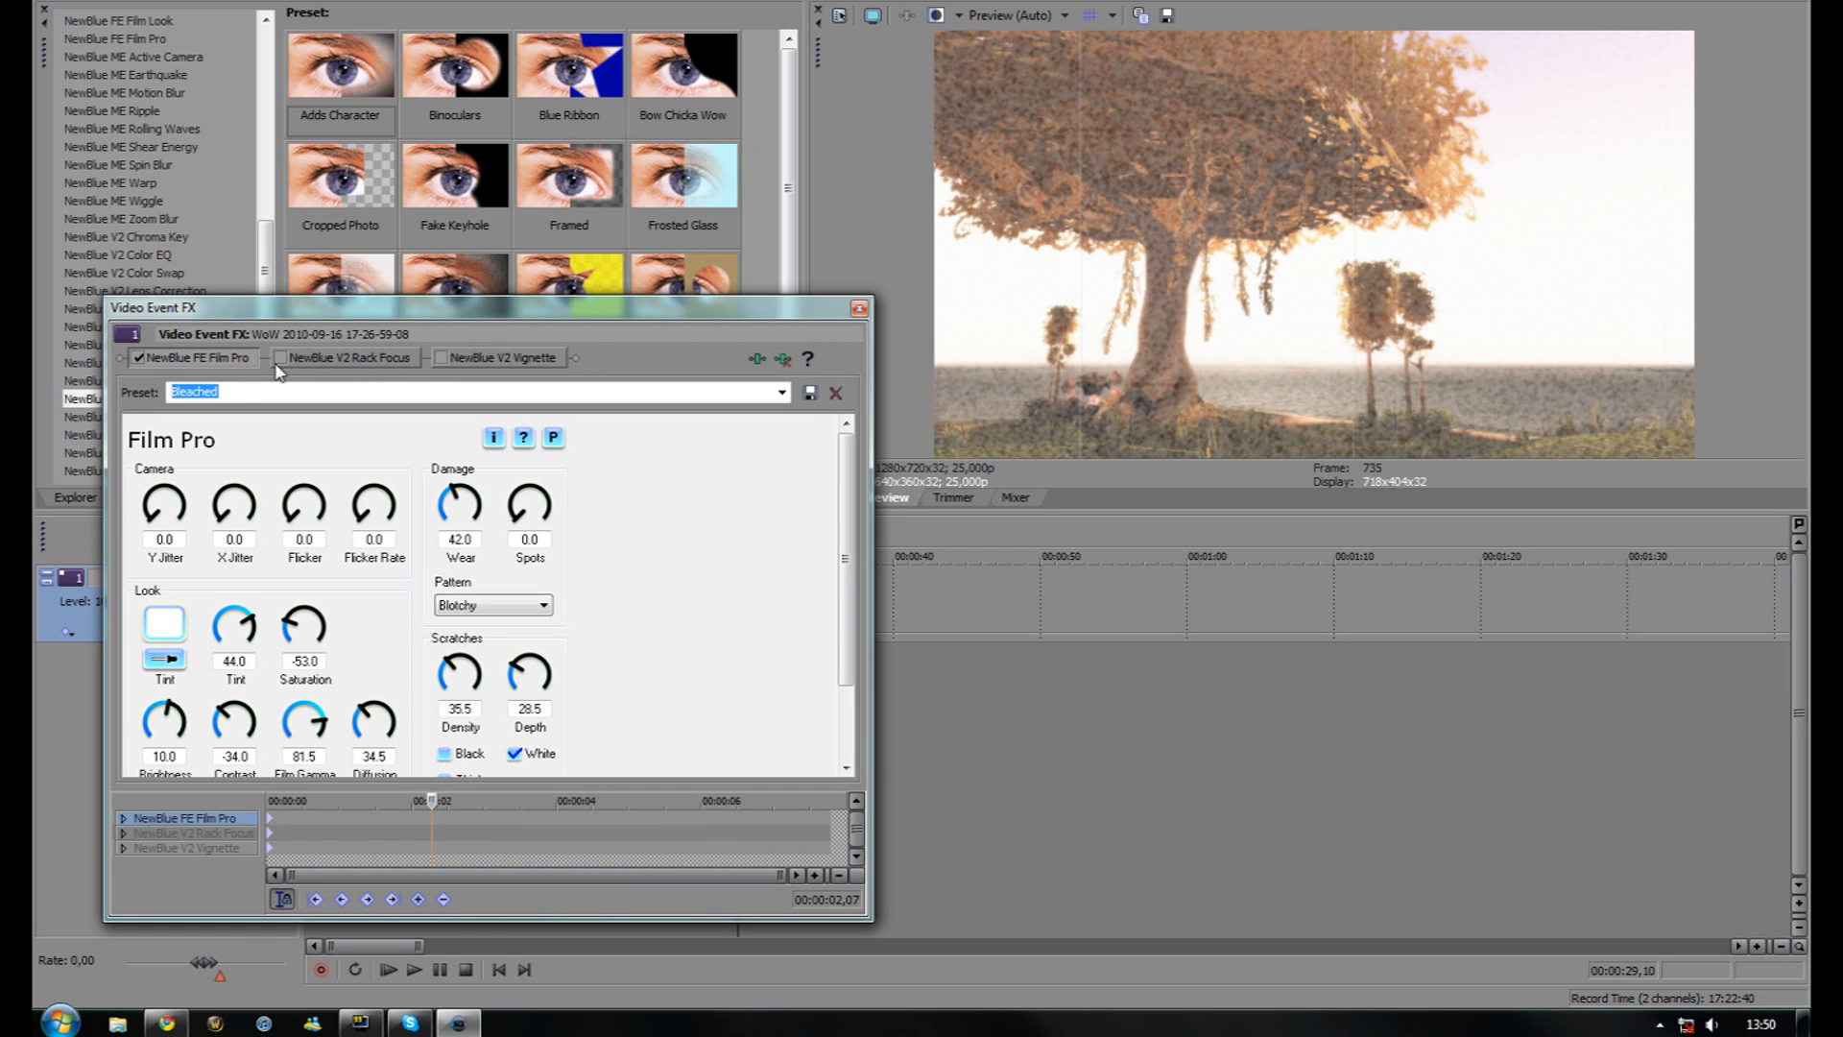
Try the Burnt Film Pro preset, then apply the Punaista hohtoa preset
left_click(782, 394)
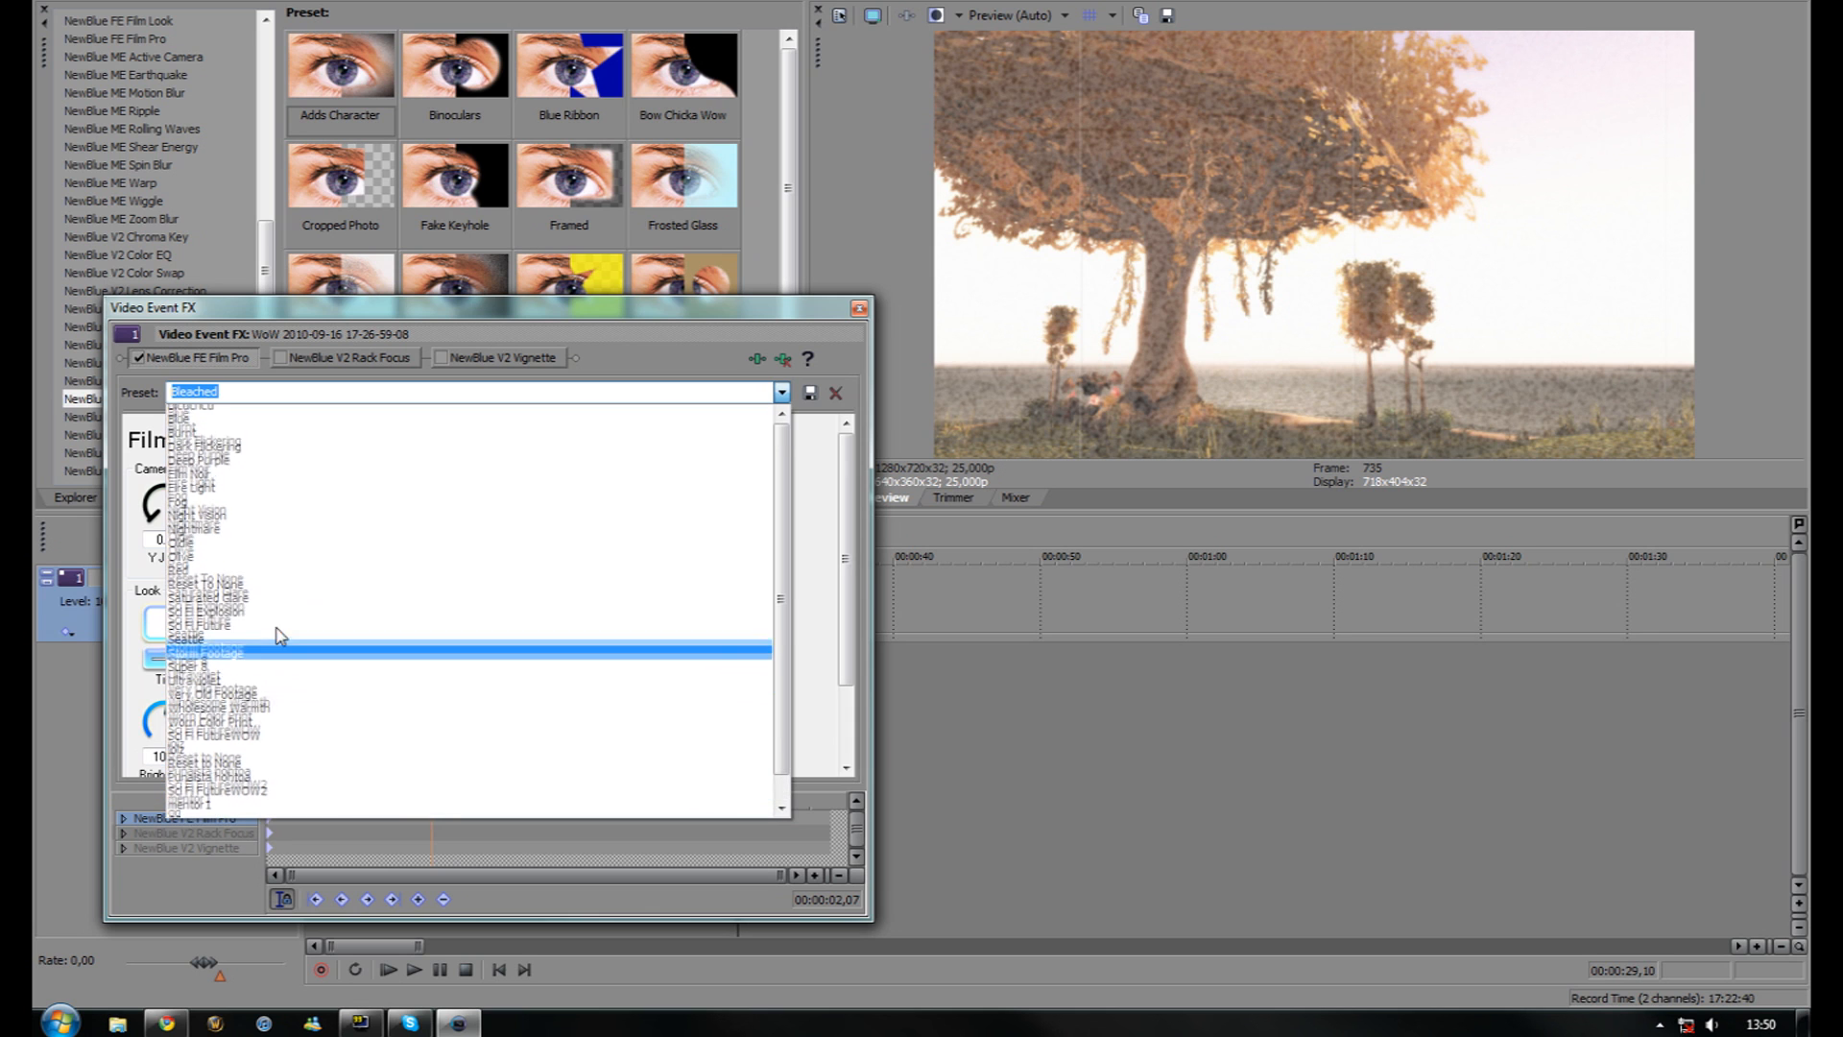
left_click(259, 413)
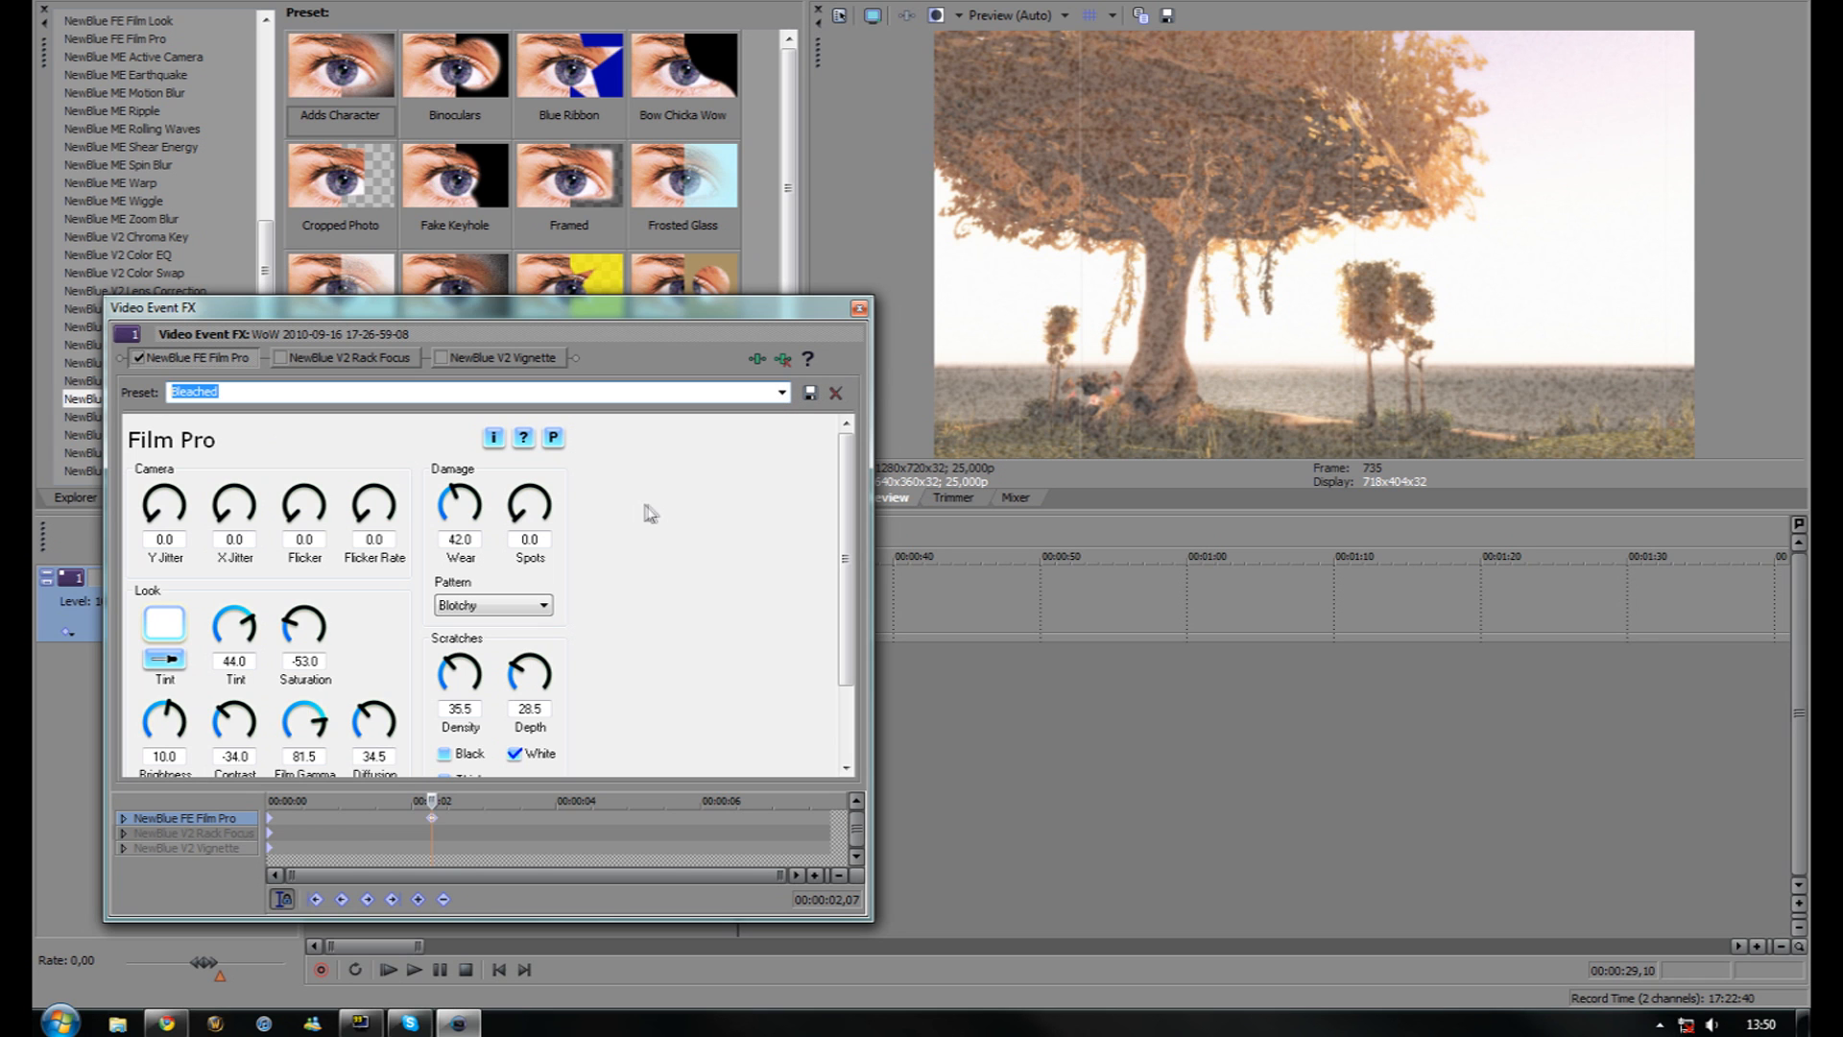
left_click(781, 394)
left_click(780, 395)
scroll(781, 395, "down", 1)
scroll(781, 402, "down", 1)
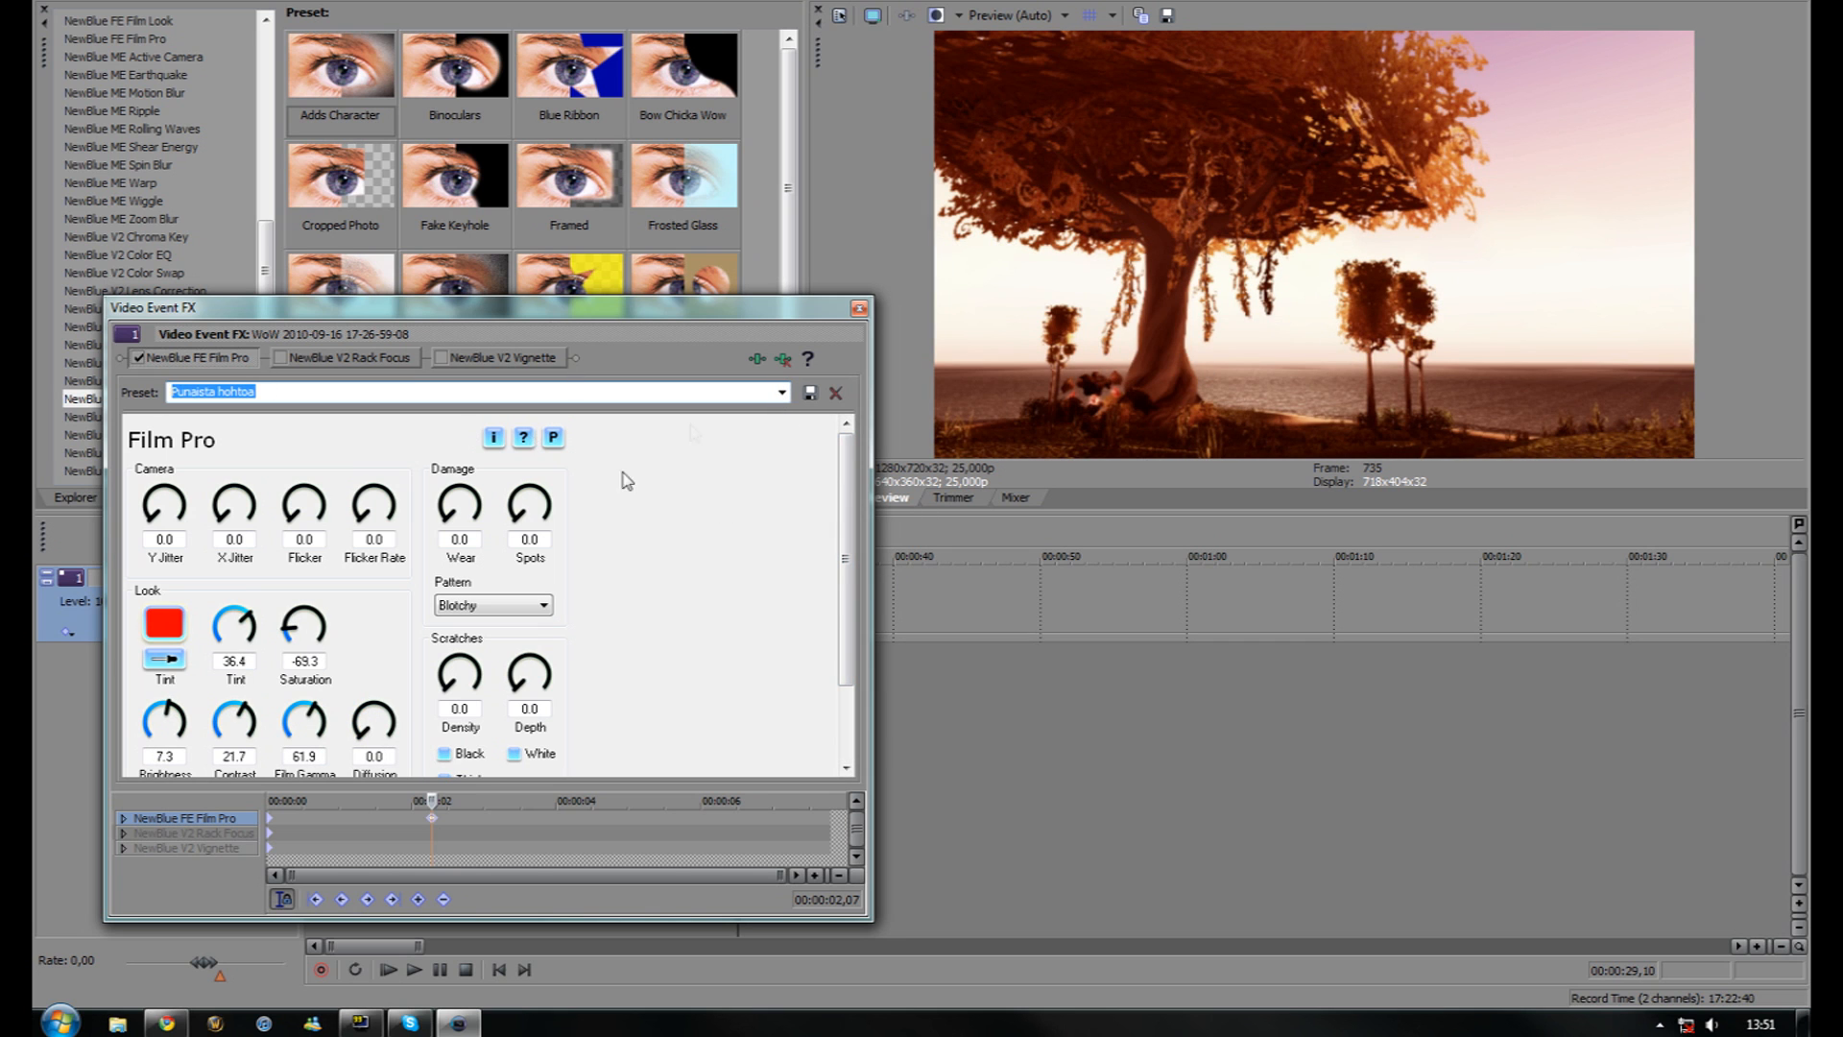
left_click(782, 392)
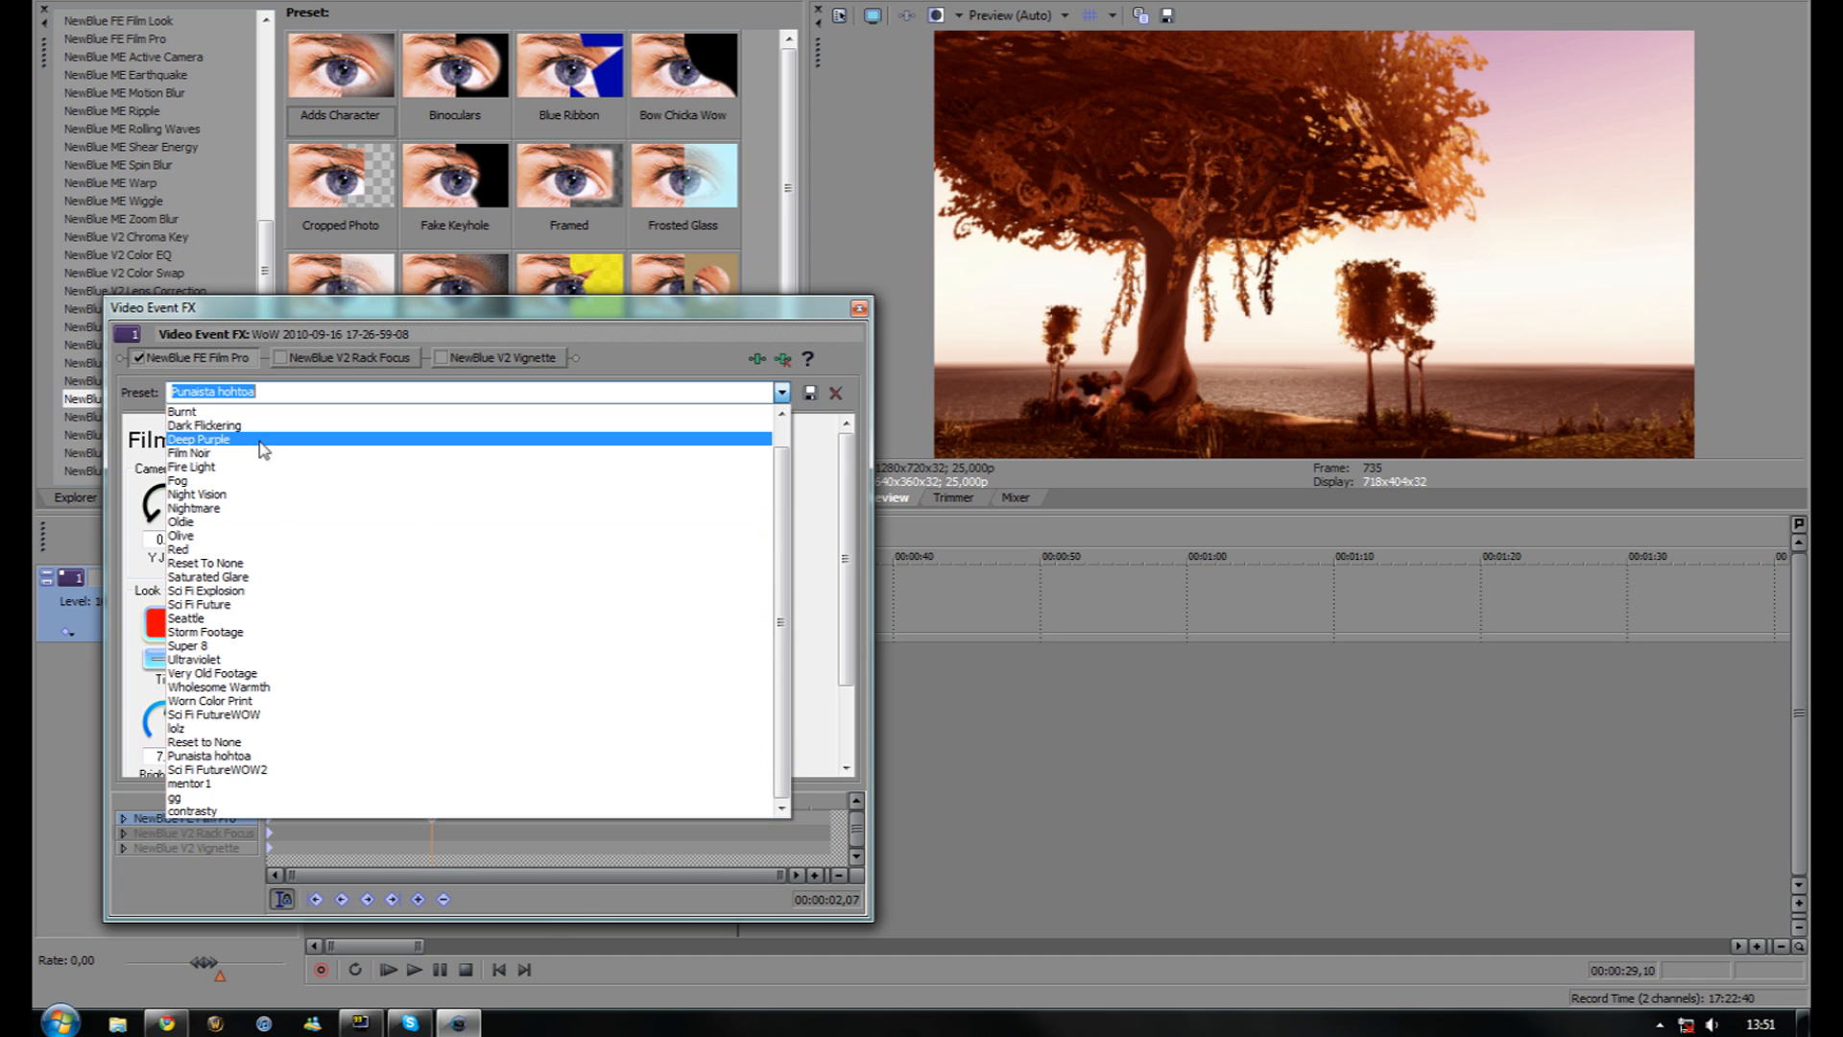
left_click(234, 412)
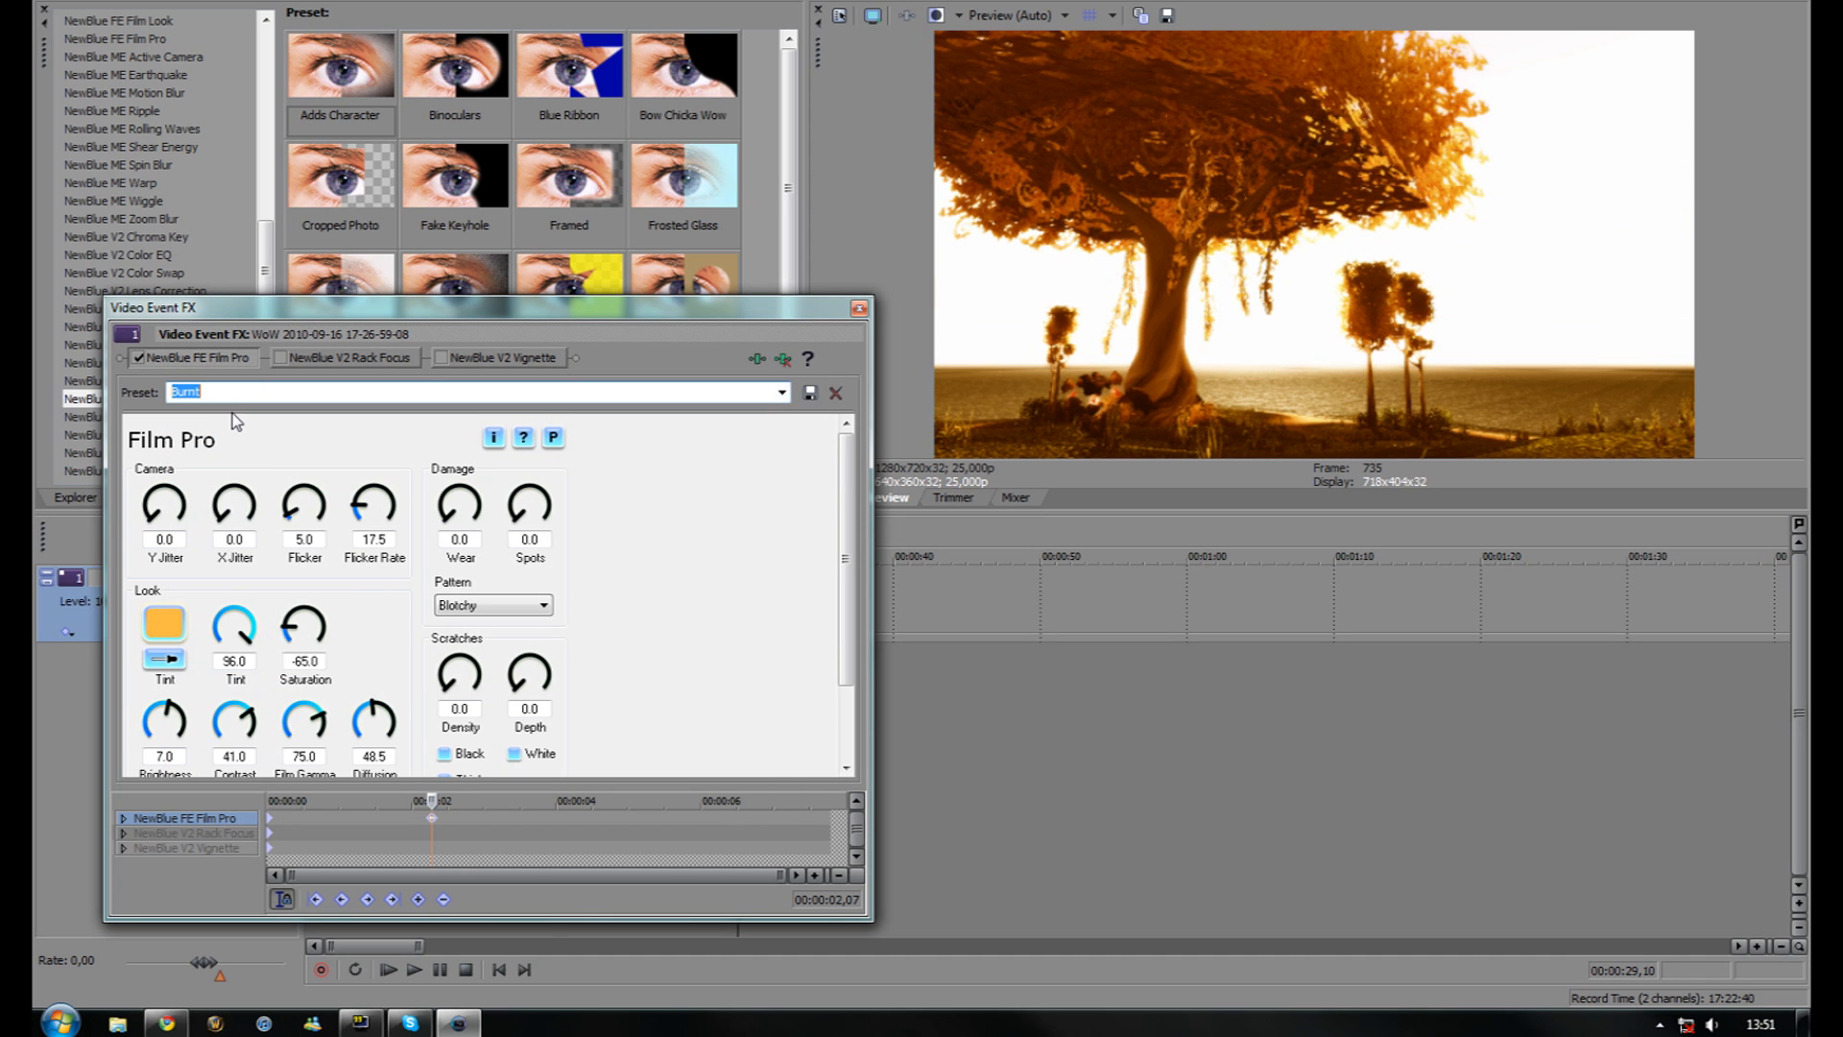
left_click(781, 392)
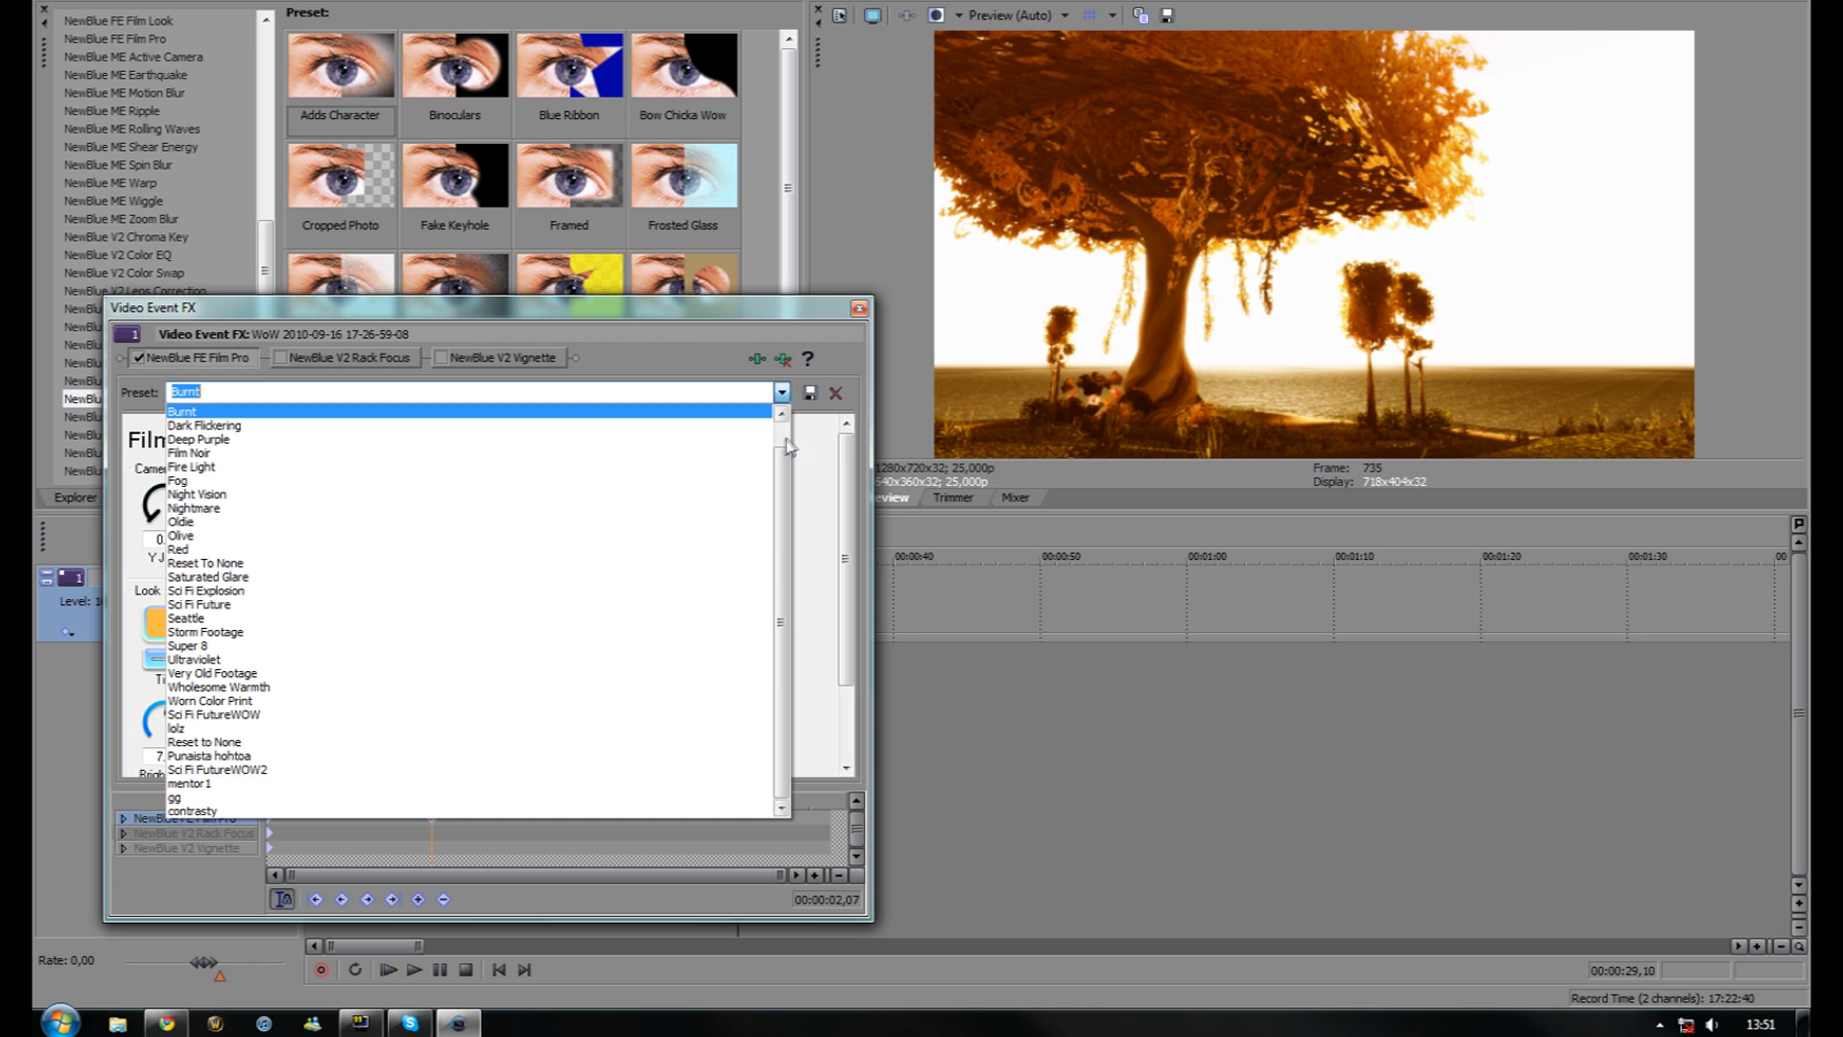
left_click(233, 757)
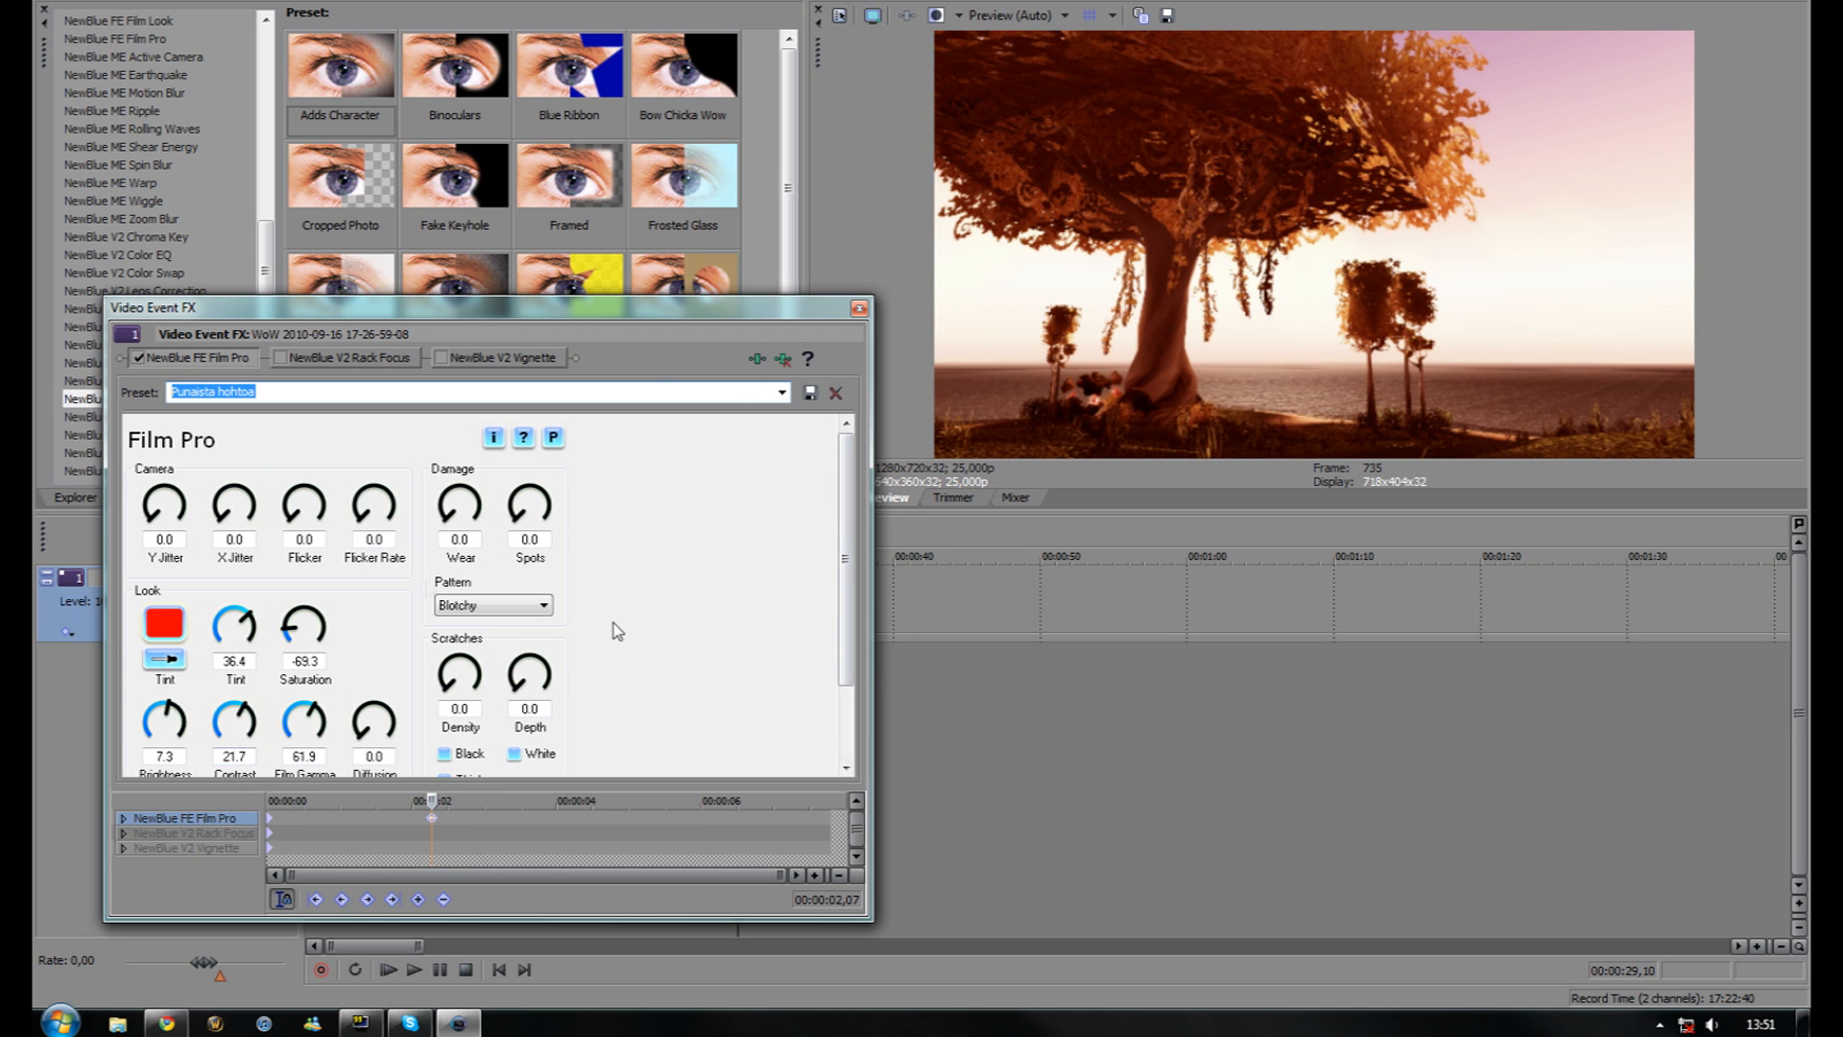
Experiment with Film Pro's vertical jitter, flicker, flicker speed and film wear damage knobs
mouse_move(850, 528)
left_mouse_down()
mouse_move(857, 564)
mouse_move(843, 560)
left_mouse_up()
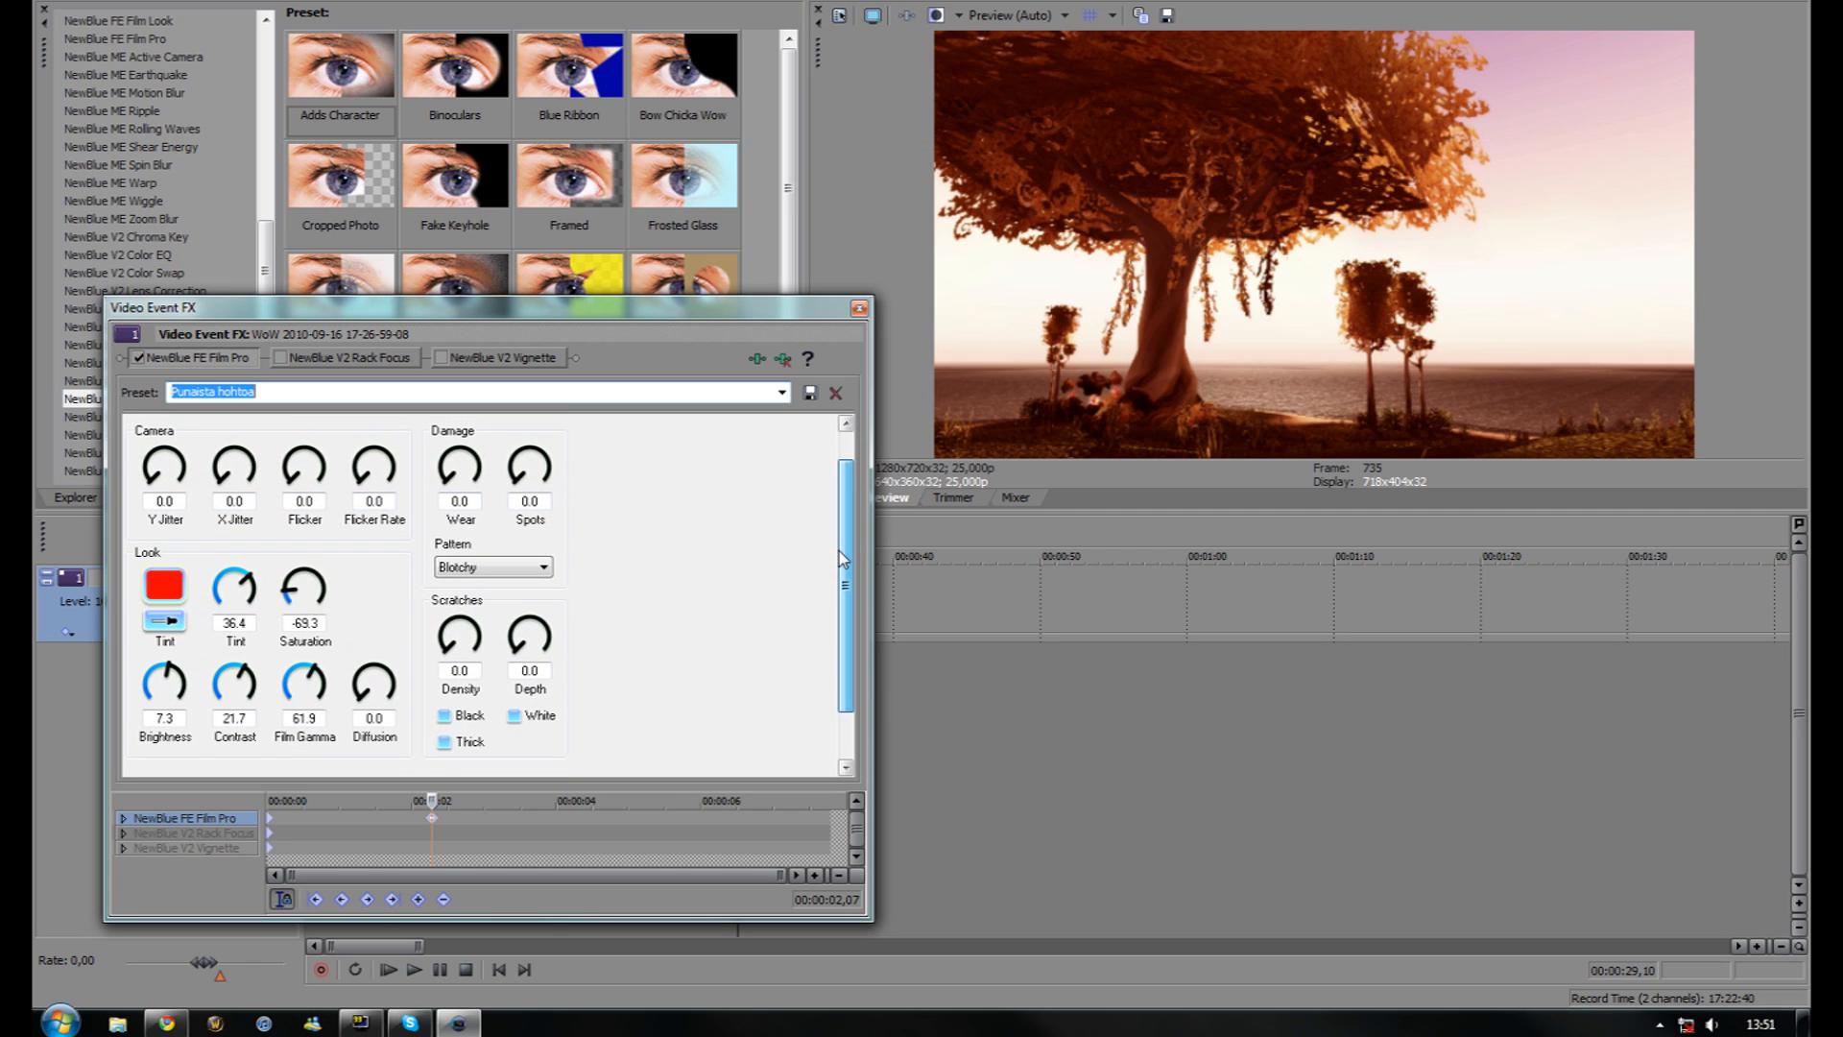
left_click_drag(158, 469, 146, 529)
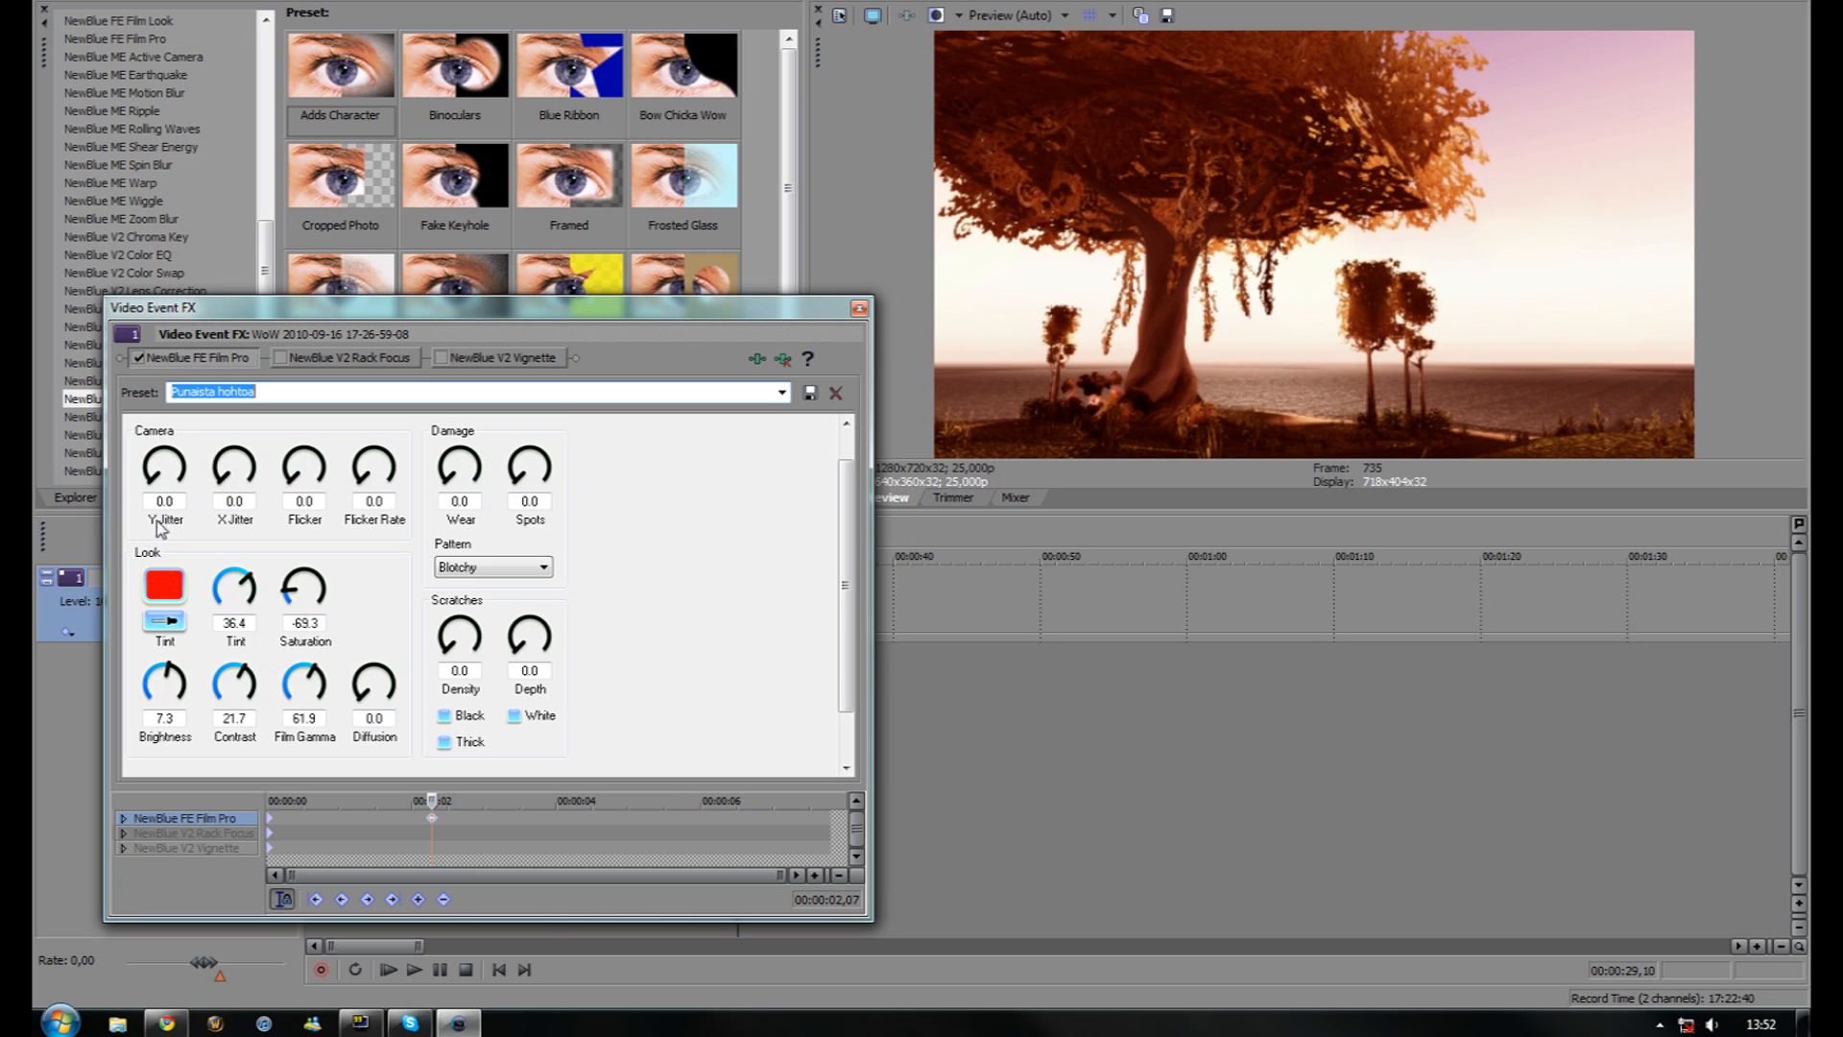
mouse_move(297, 485)
left_mouse_down()
mouse_move(346, 456)
mouse_move(352, 470)
mouse_move(307, 457)
mouse_move(277, 503)
mouse_move(294, 519)
left_mouse_up()
left_click_drag(368, 492, 374, 458)
left_click_drag(448, 486, 524, 494)
left_click(170, 589)
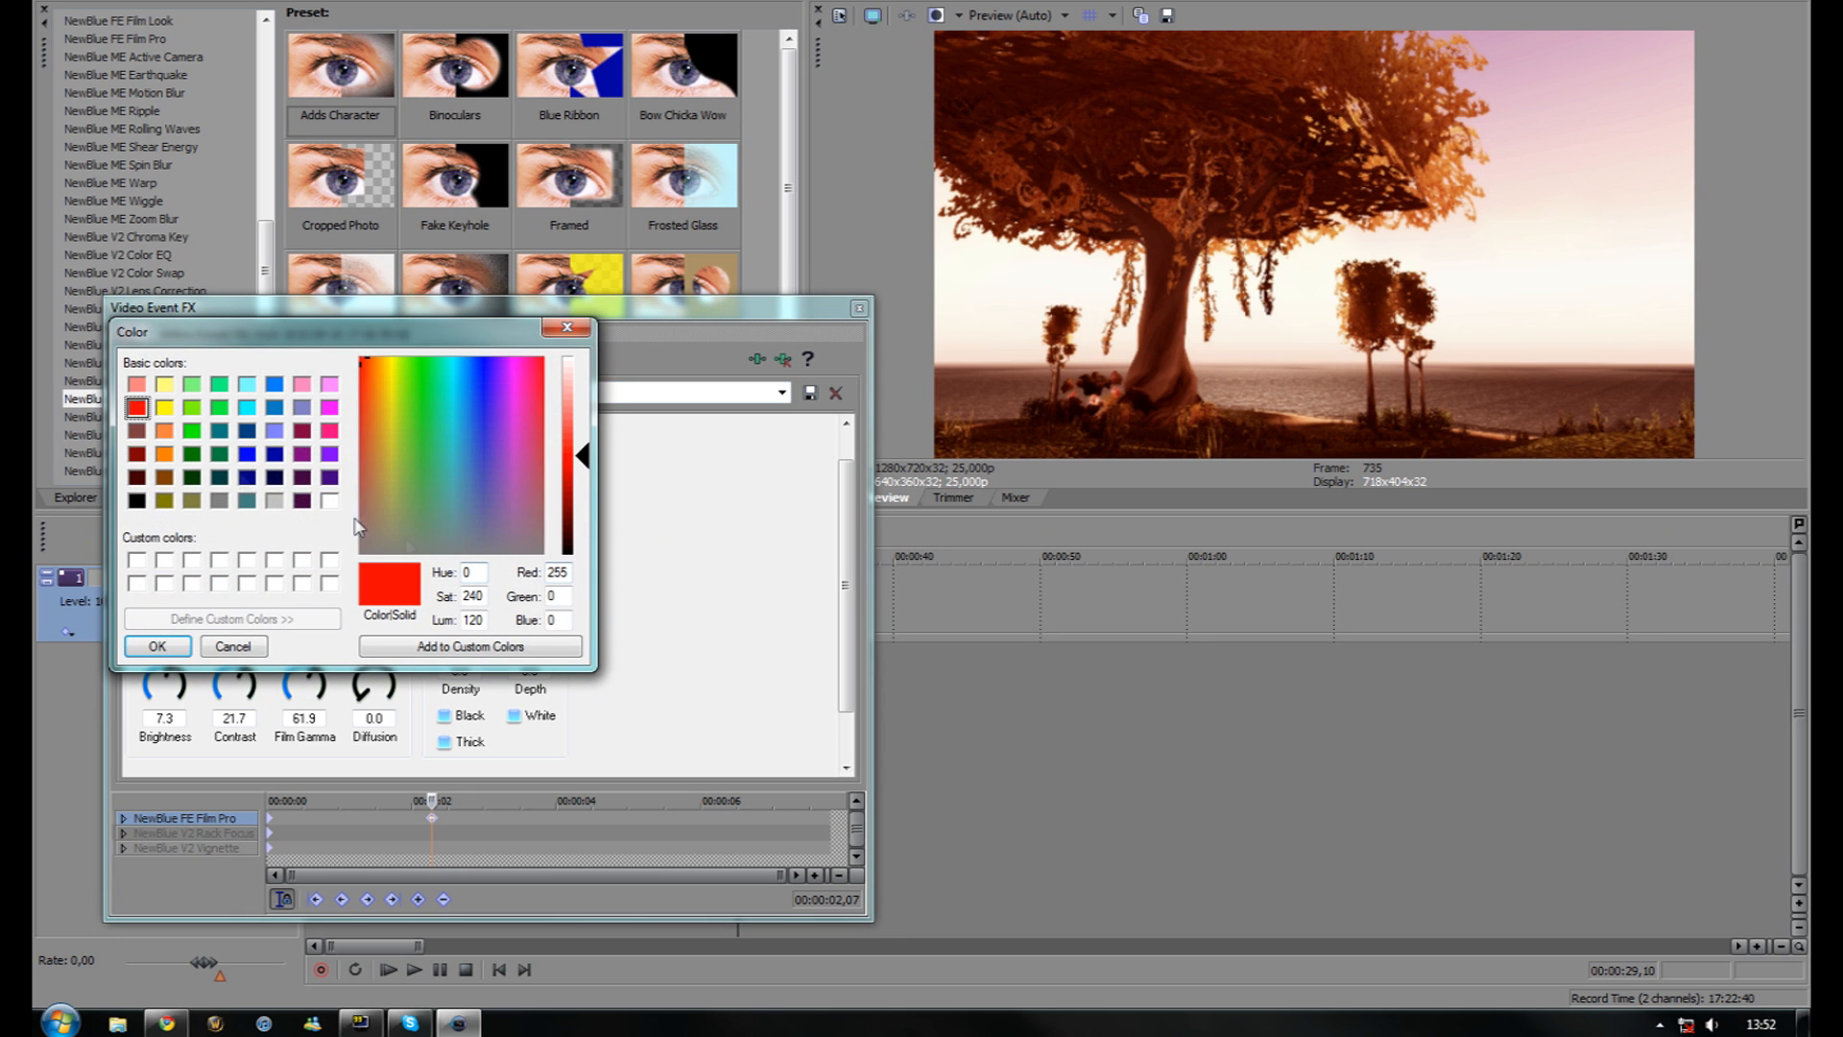
left_click(247, 432)
left_click(274, 430)
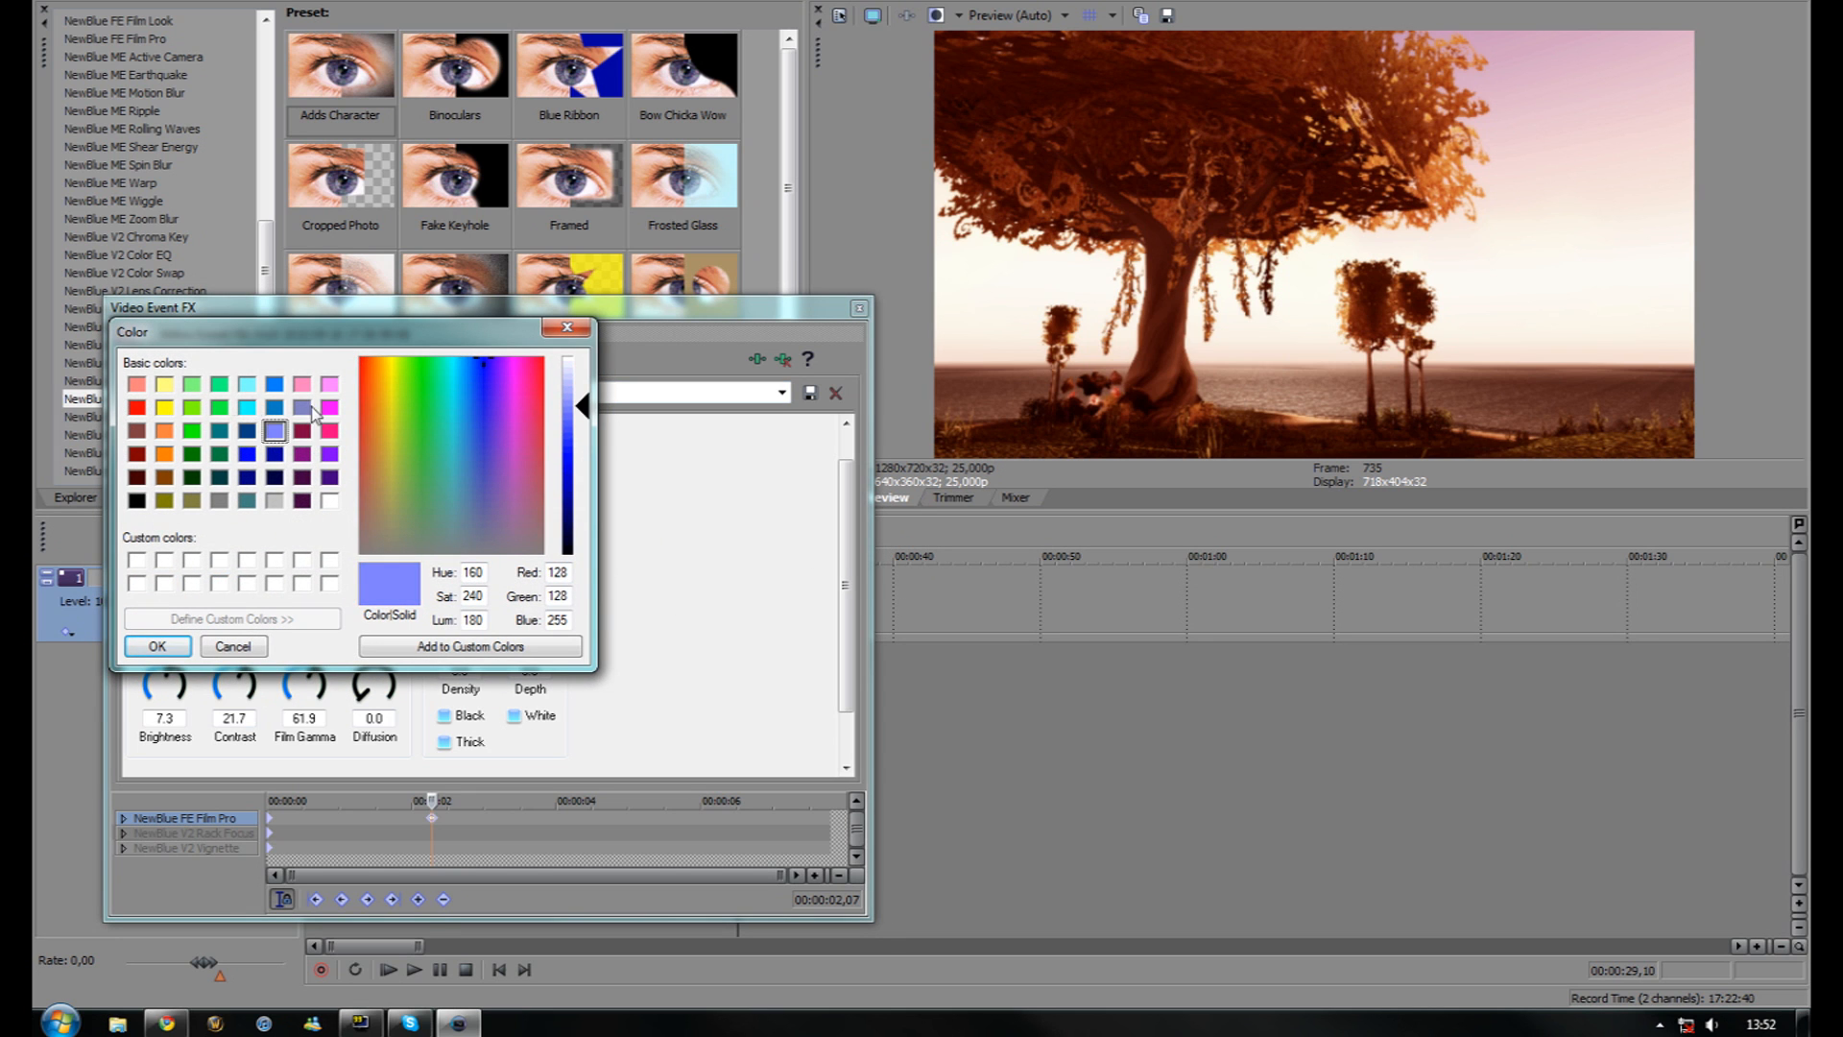
left_click(220, 384)
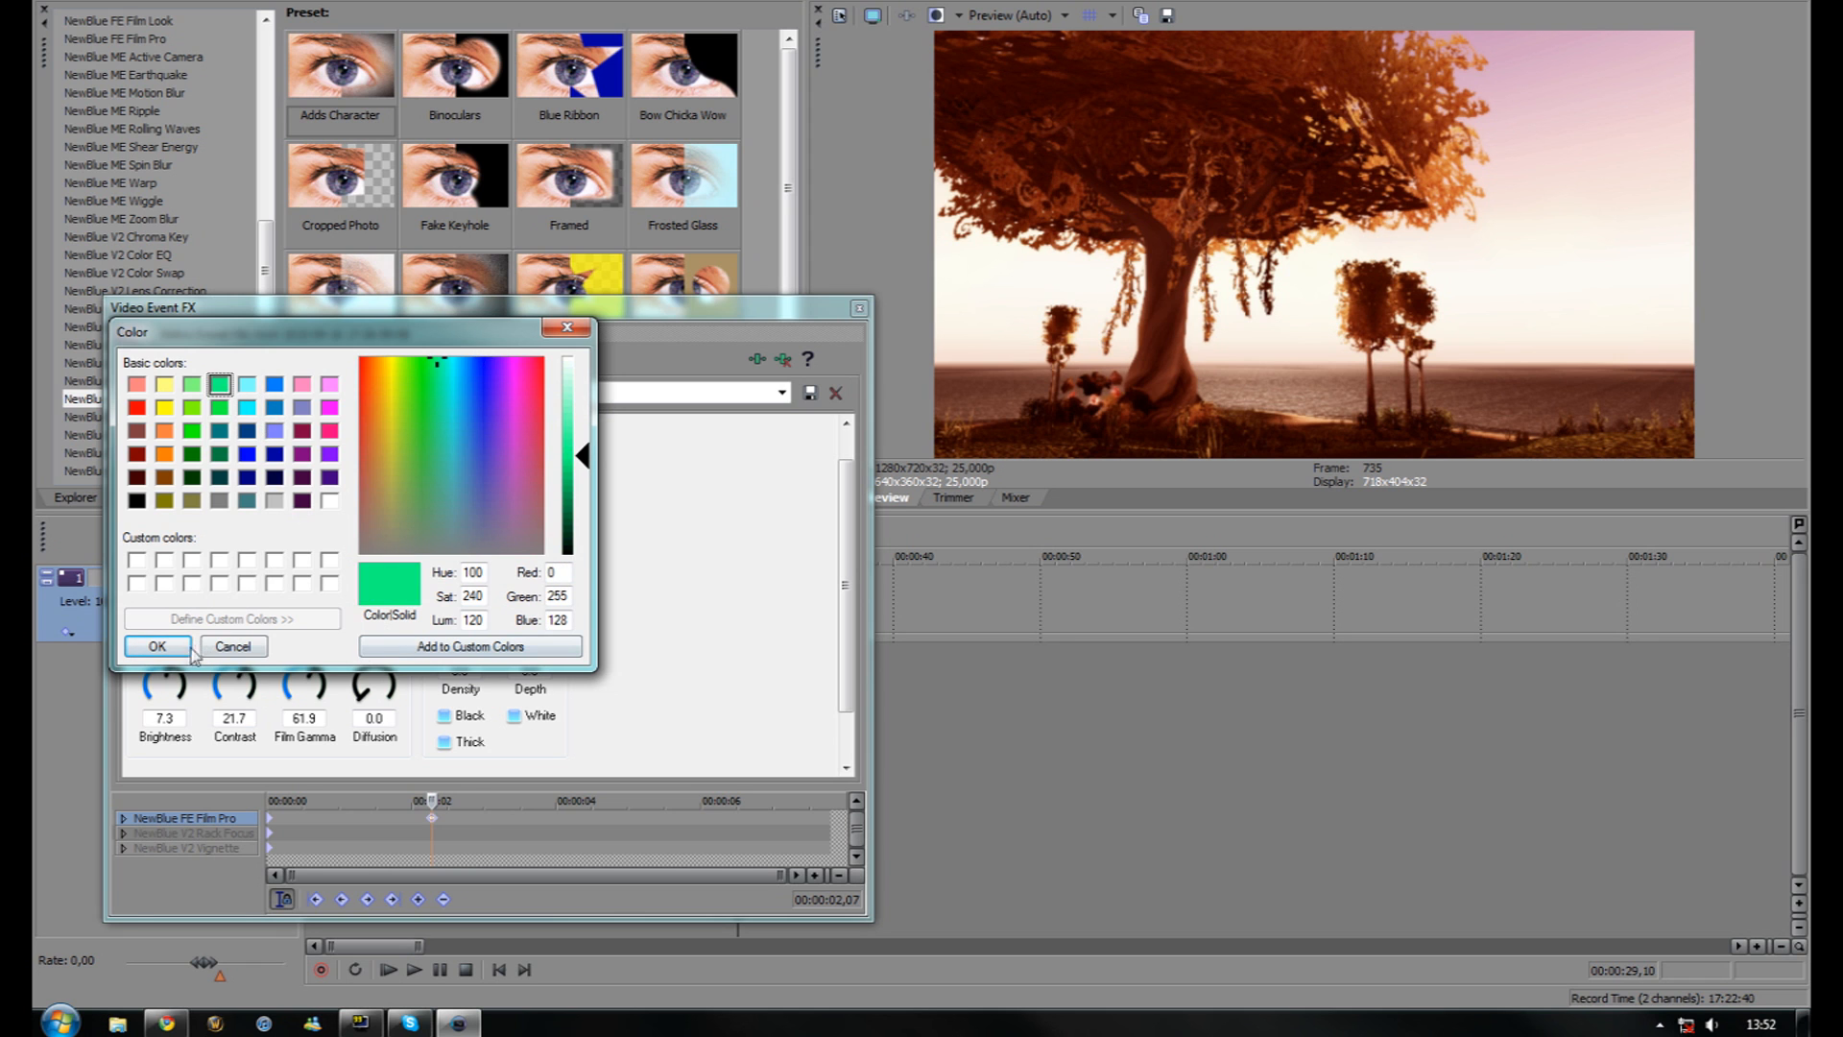
left_click(160, 645)
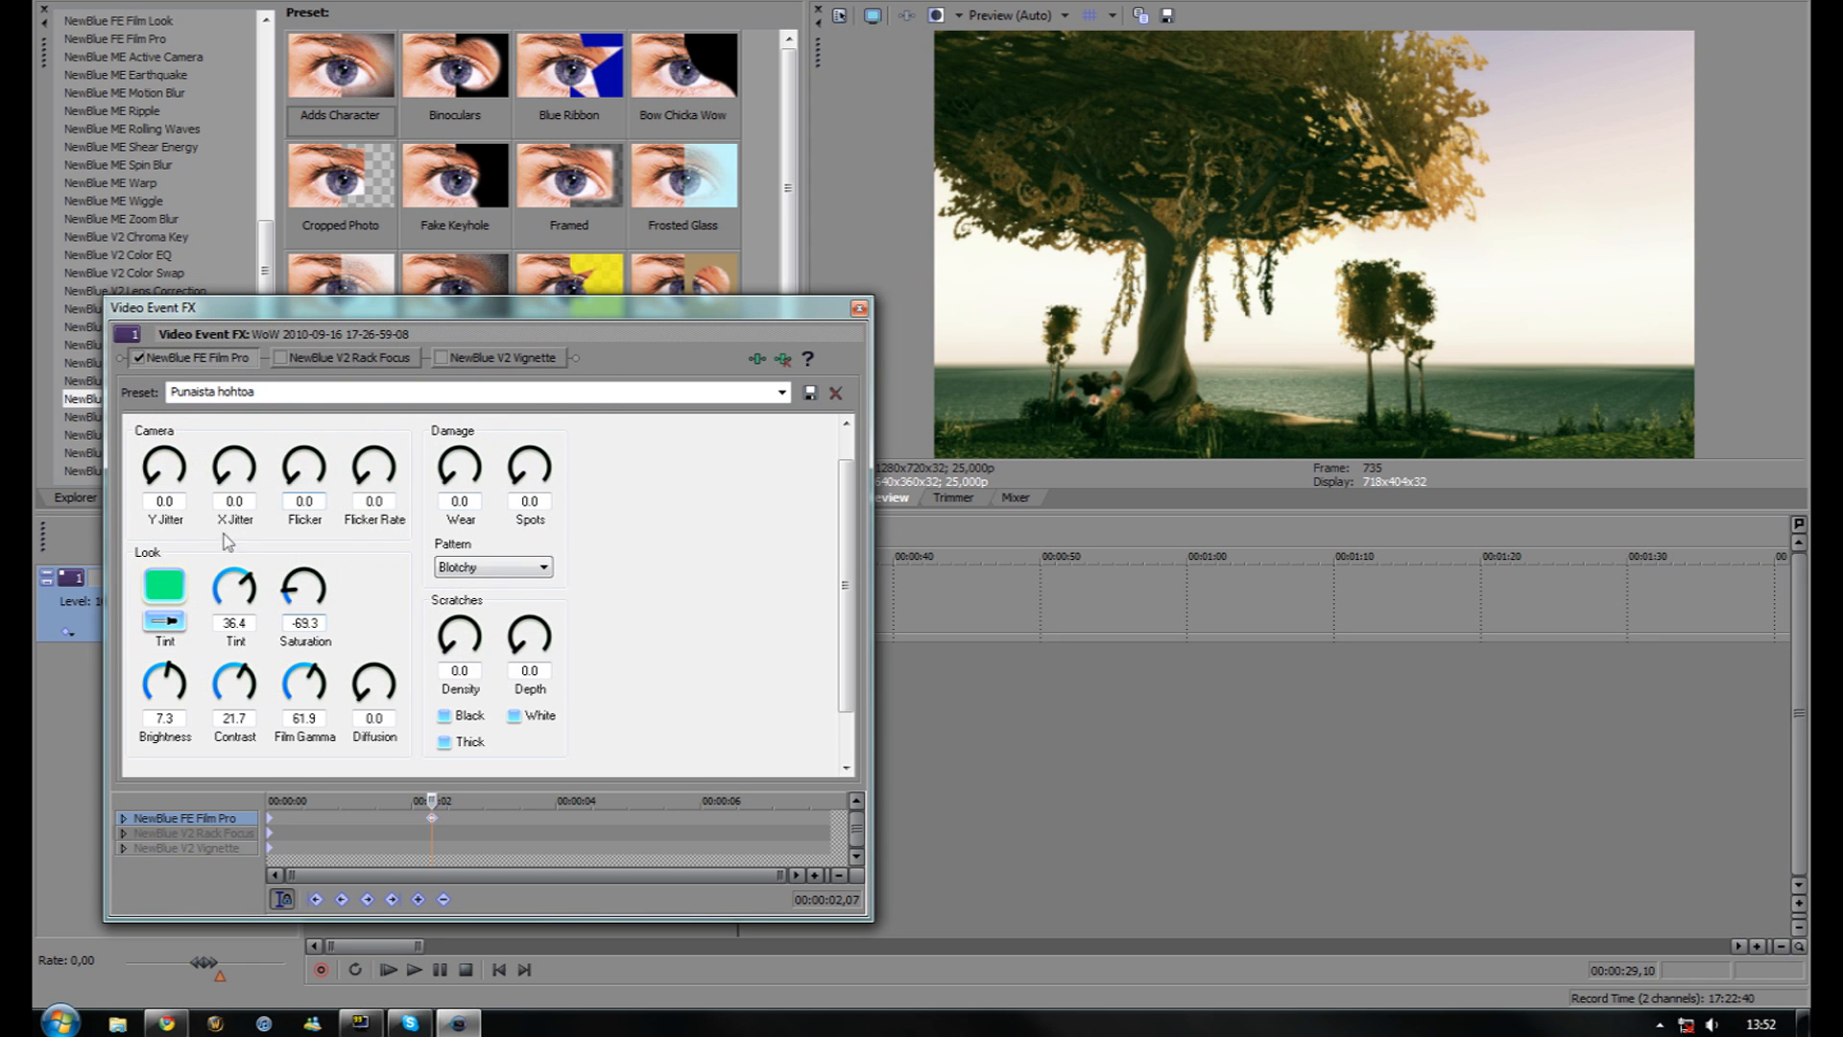
left_click(164, 583)
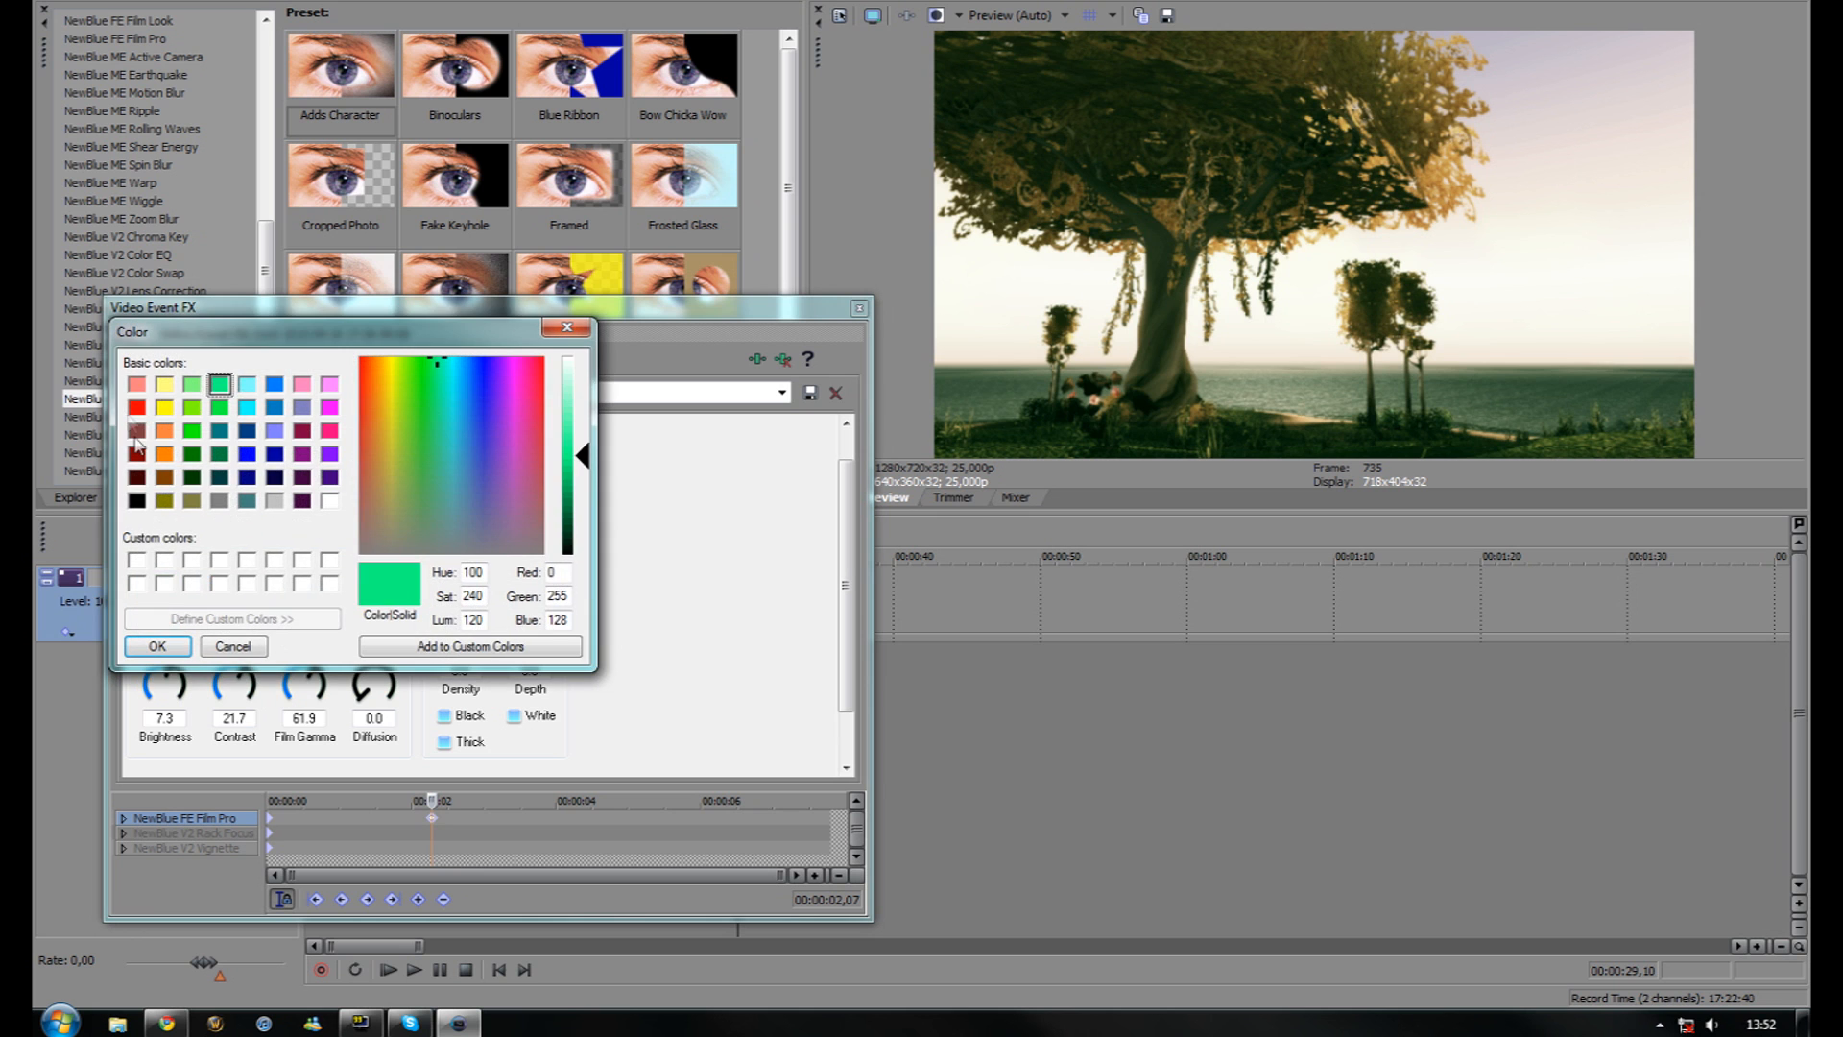
left_click(137, 409)
left_click(158, 646)
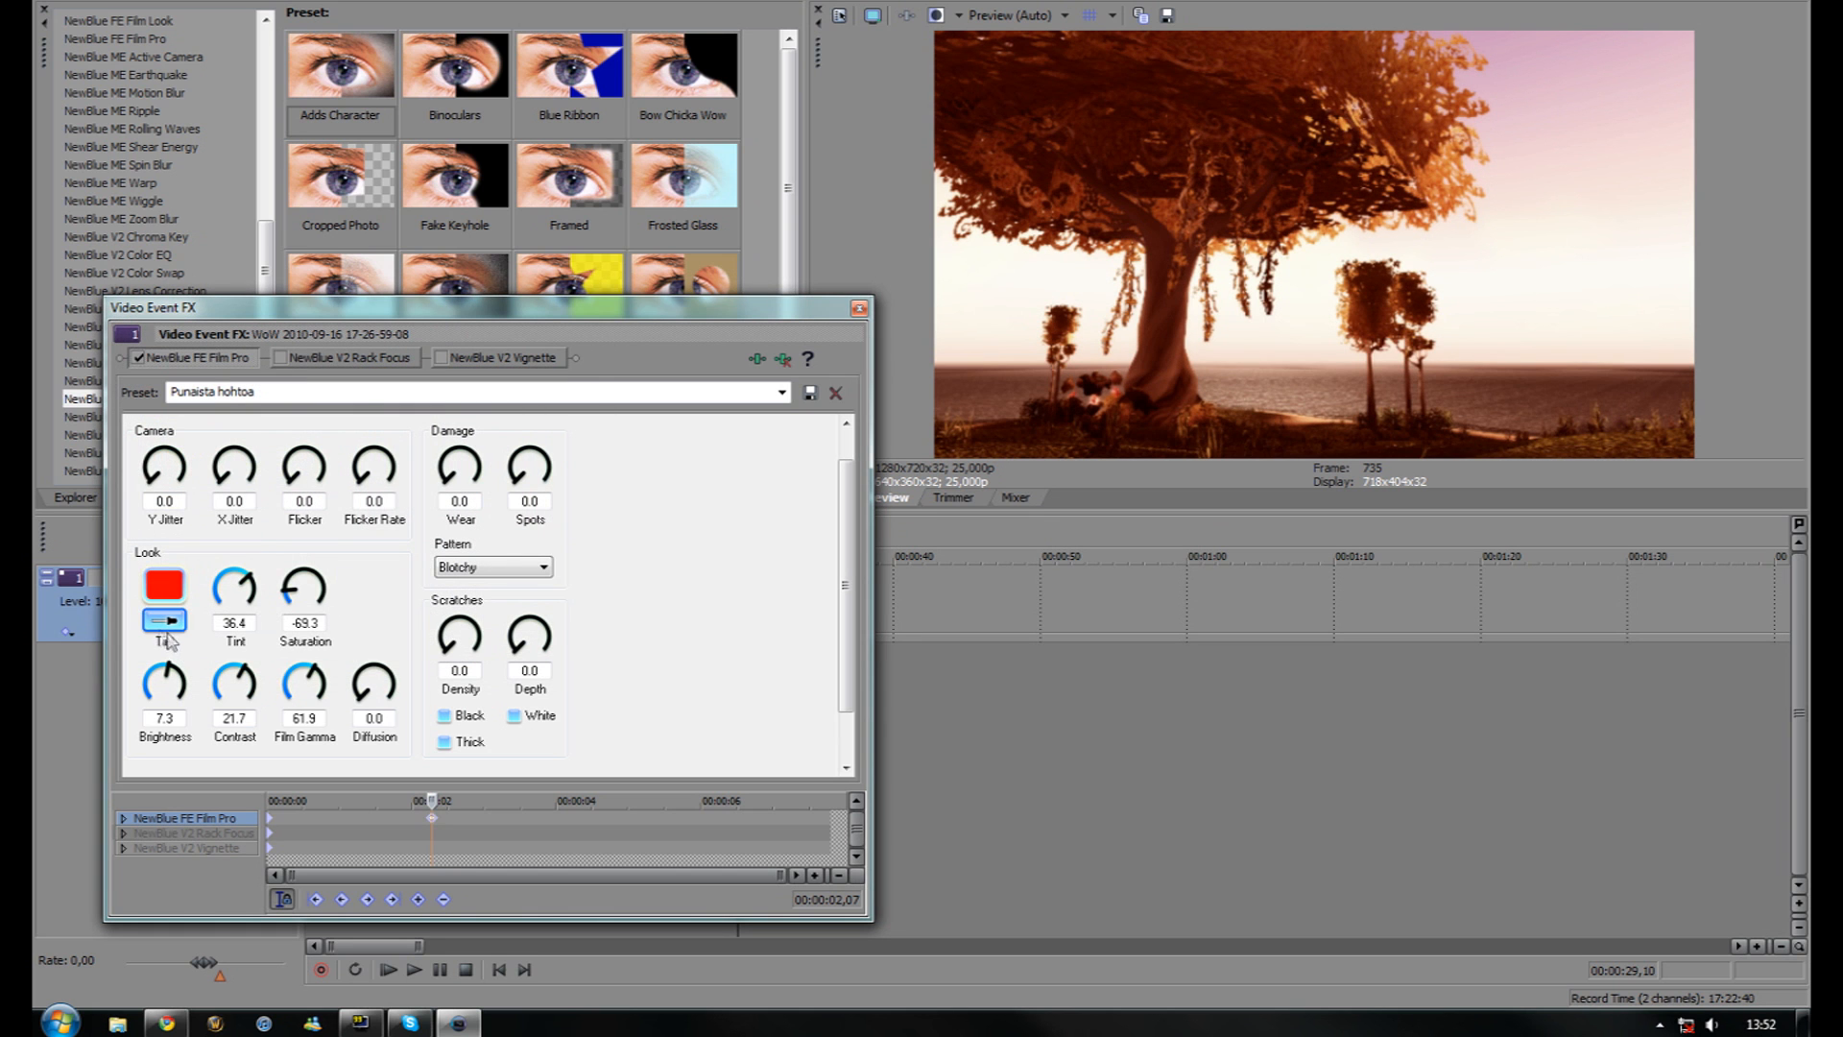
Set Film Pro saturation to -66.7 and enlarge the video preview
left_click_drag(291, 597, 294, 649)
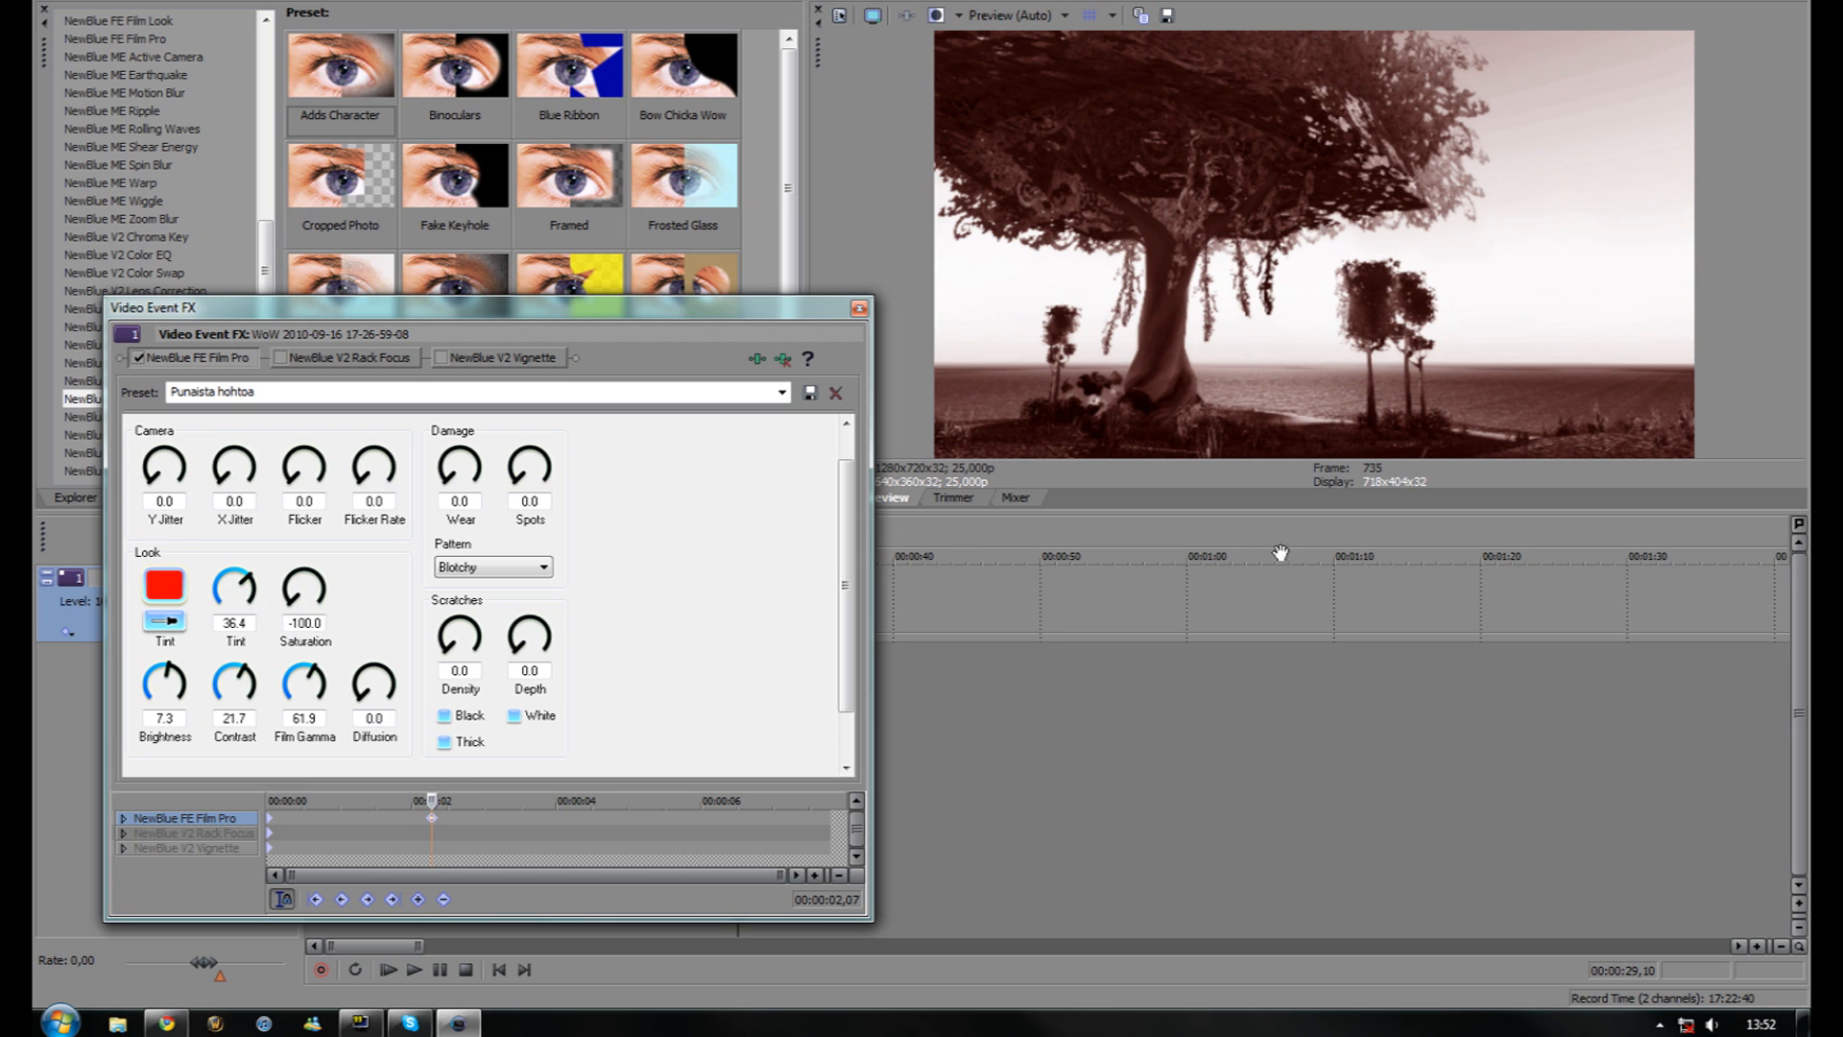
left_click_drag(298, 612, 291, 599)
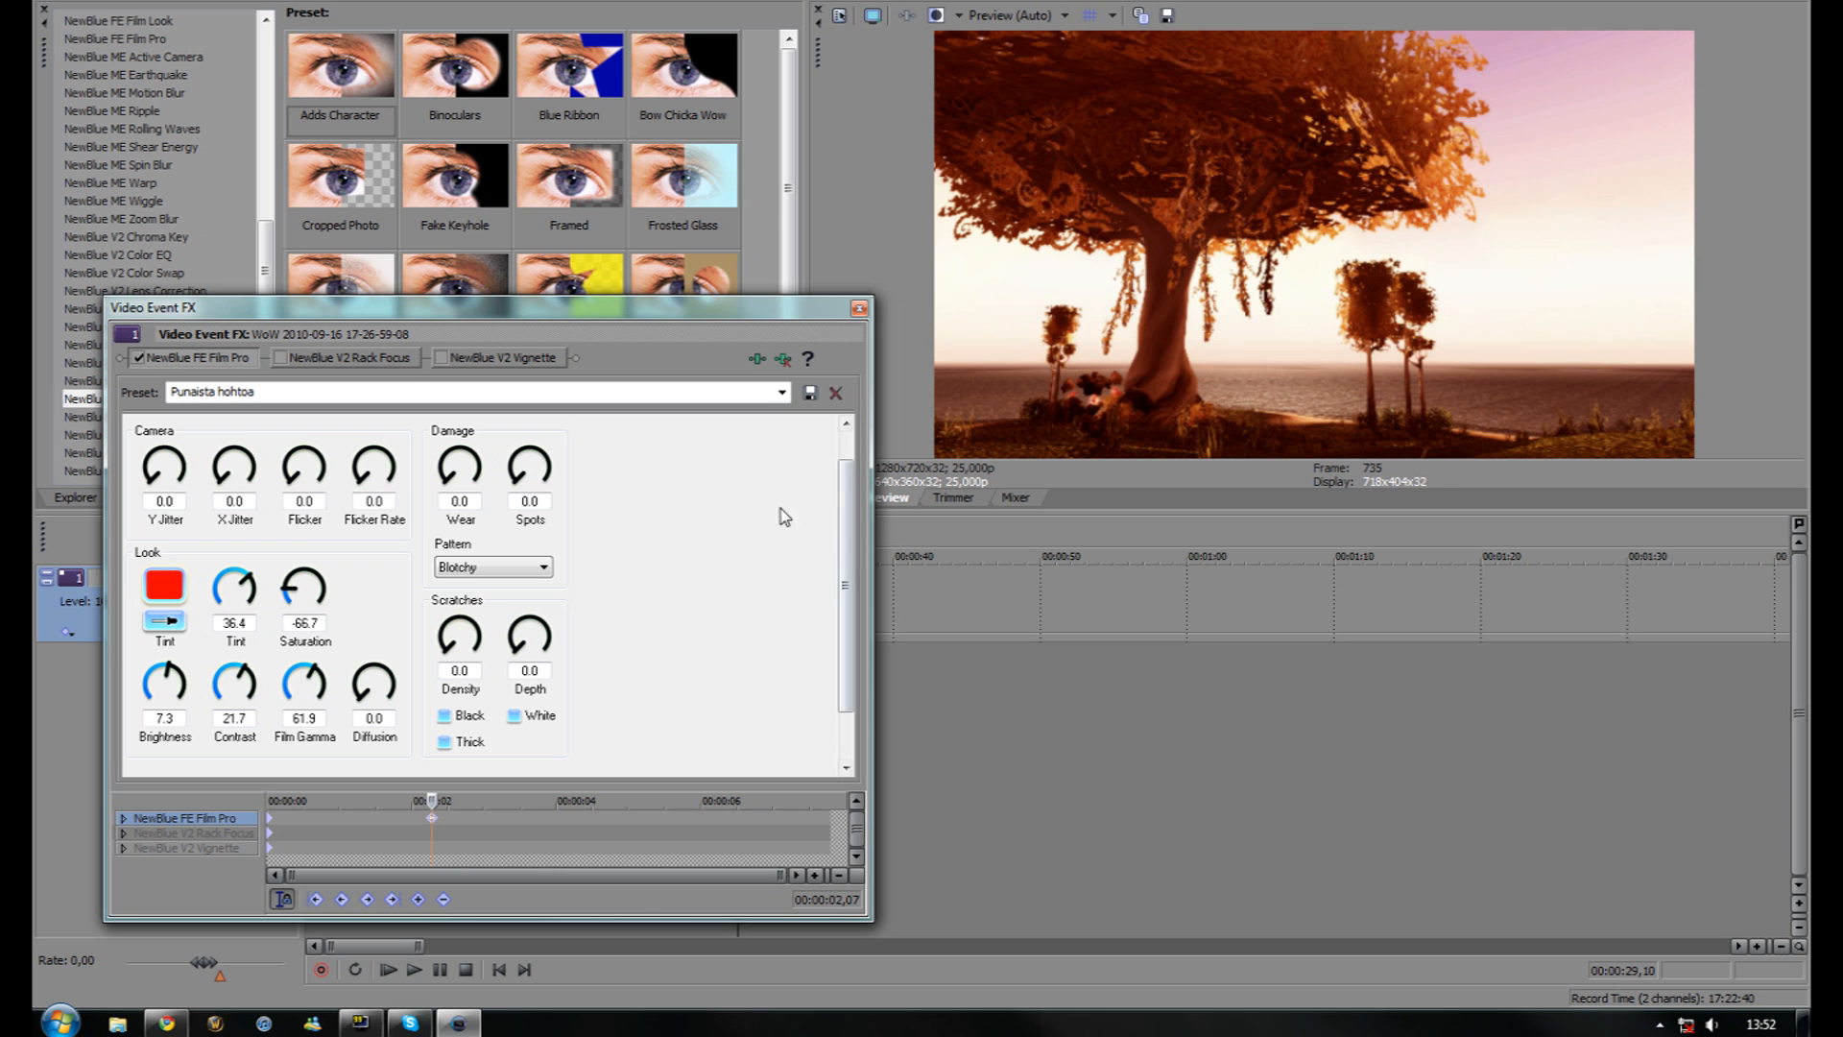
left_click_drag(1064, 510, 1008, 624)
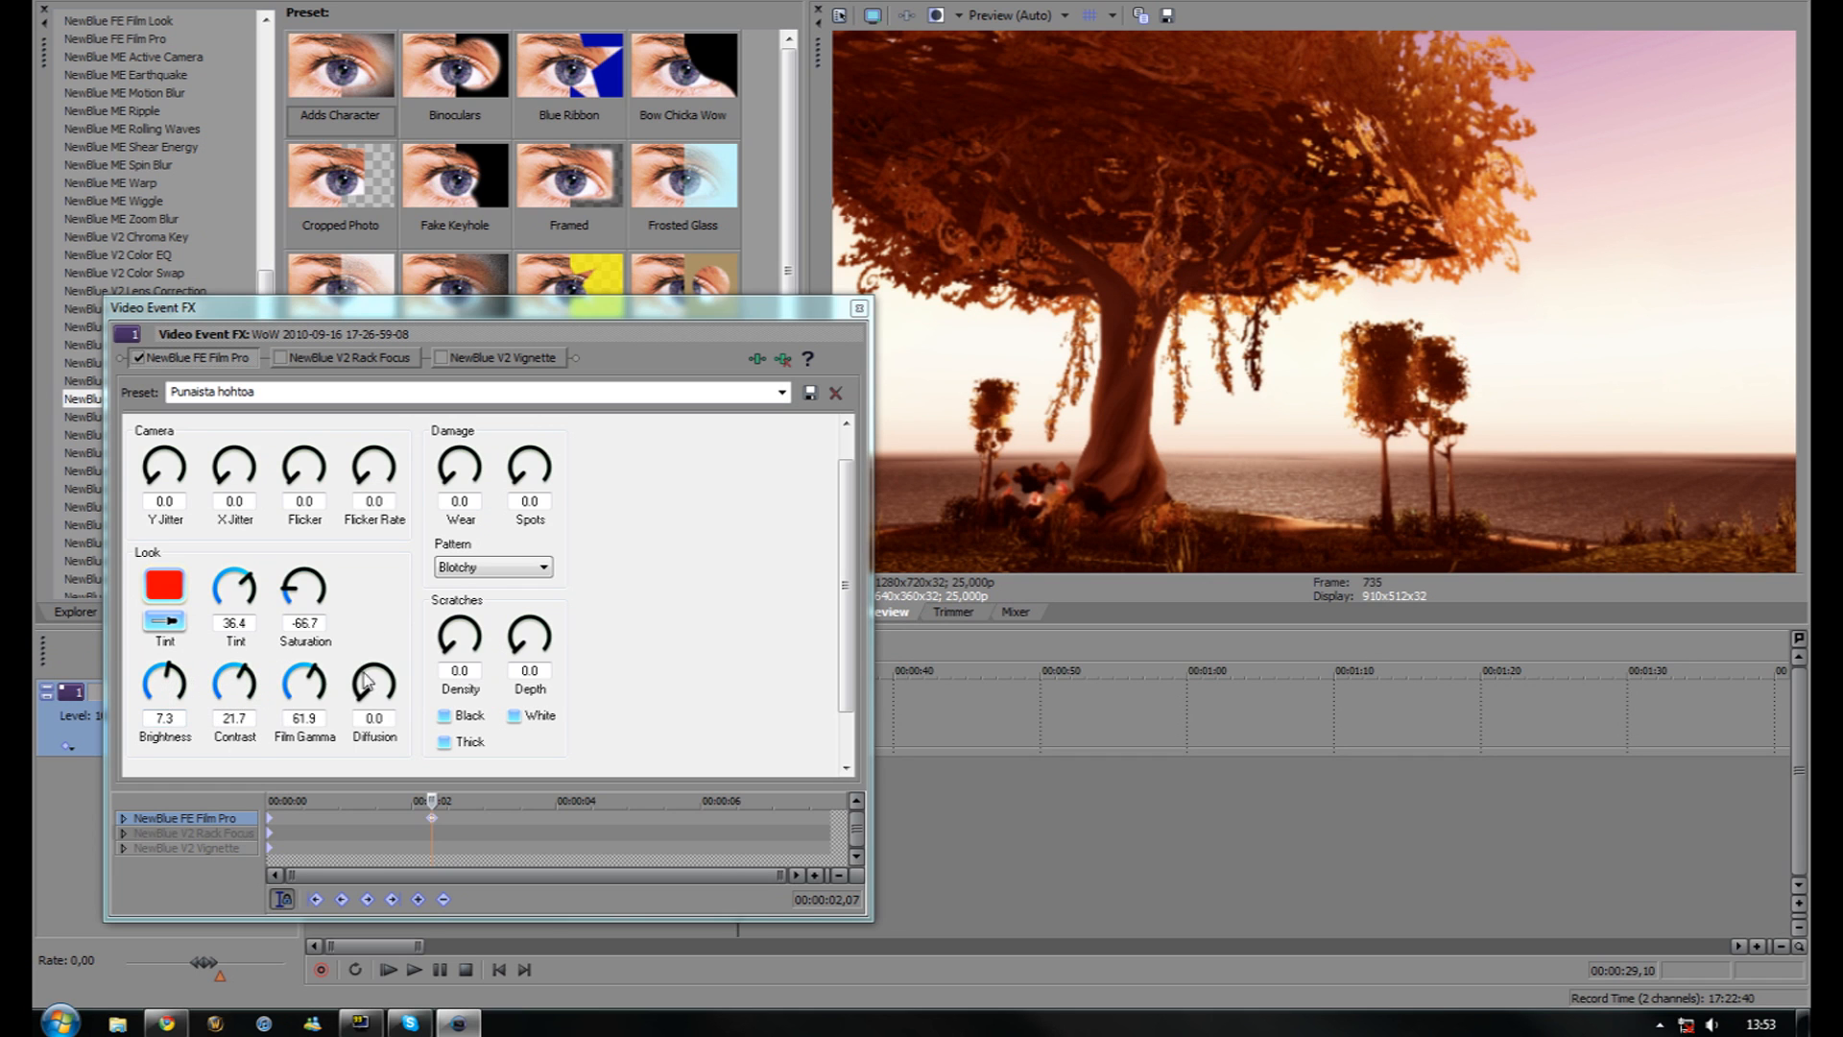
Set Film Pro diffusion to 12.5 and remove the scratch density
left_click_drag(367, 699, 370, 670)
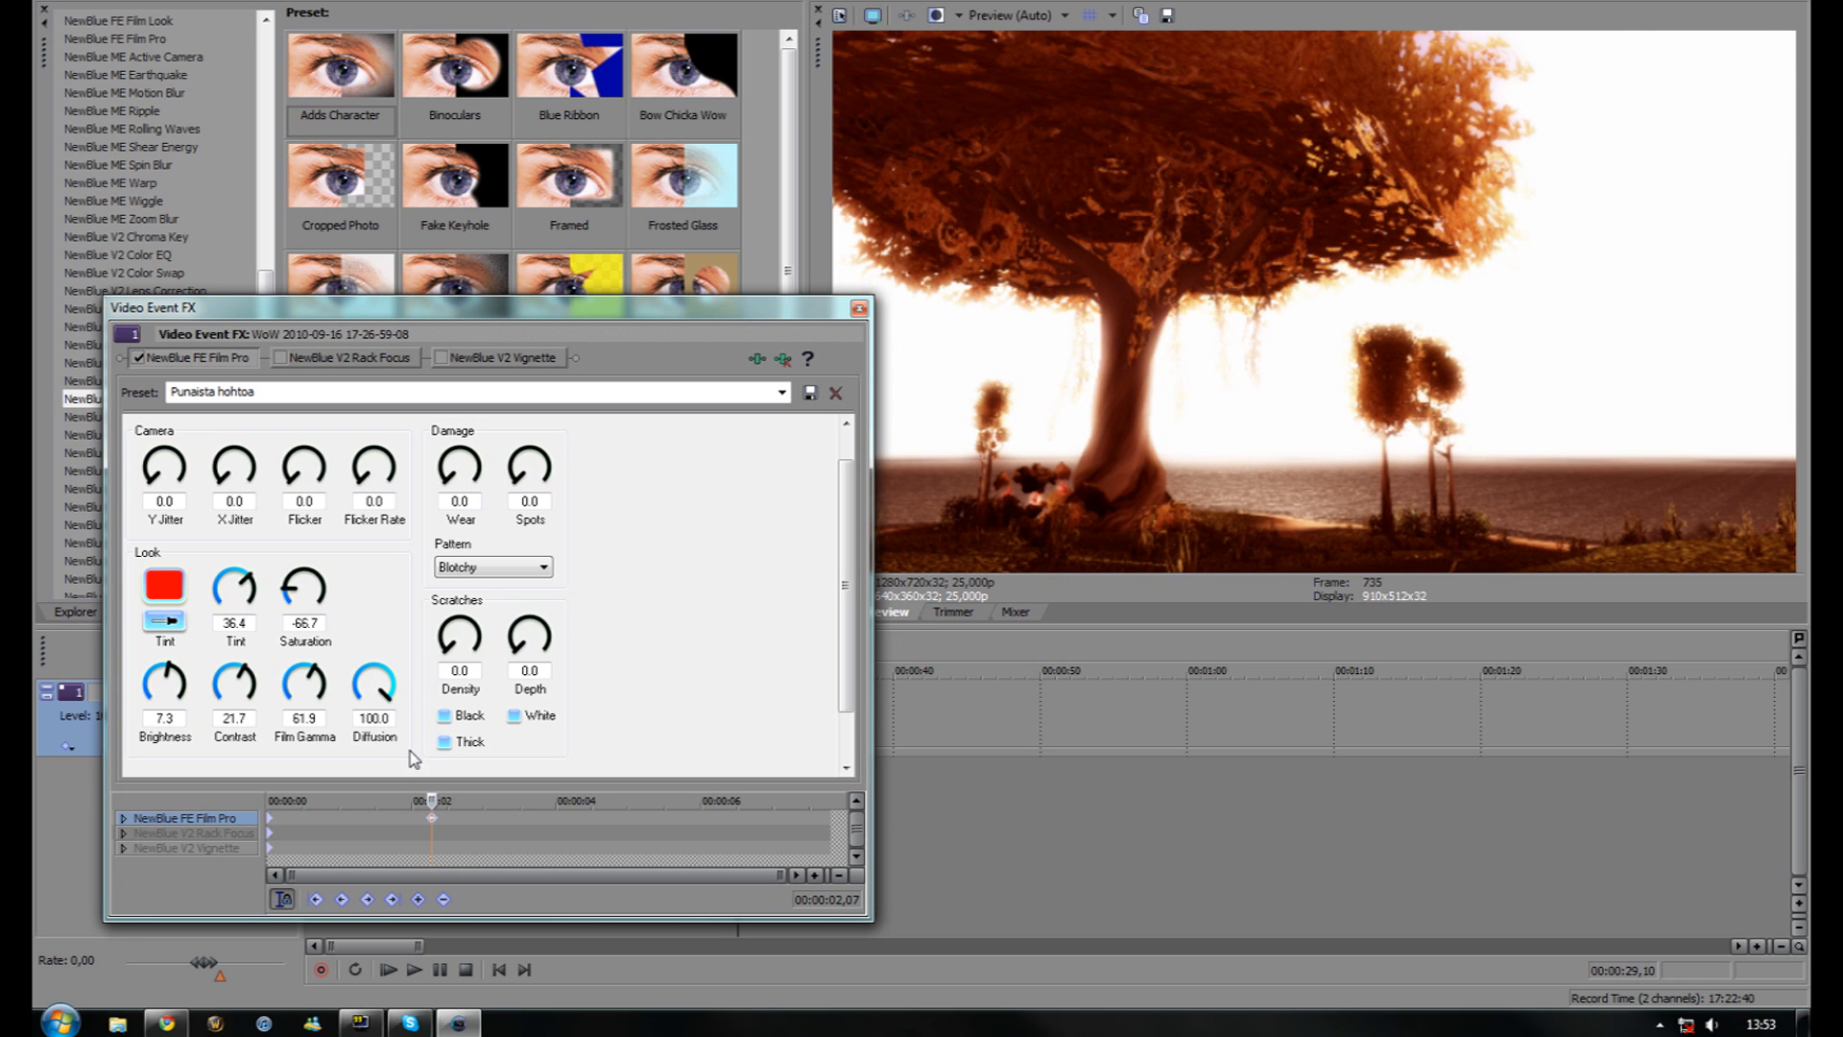
mouse_move(386, 693)
left_mouse_down()
mouse_move(431, 710)
mouse_move(417, 676)
mouse_move(323, 677)
mouse_move(333, 736)
mouse_move(354, 701)
left_mouse_up()
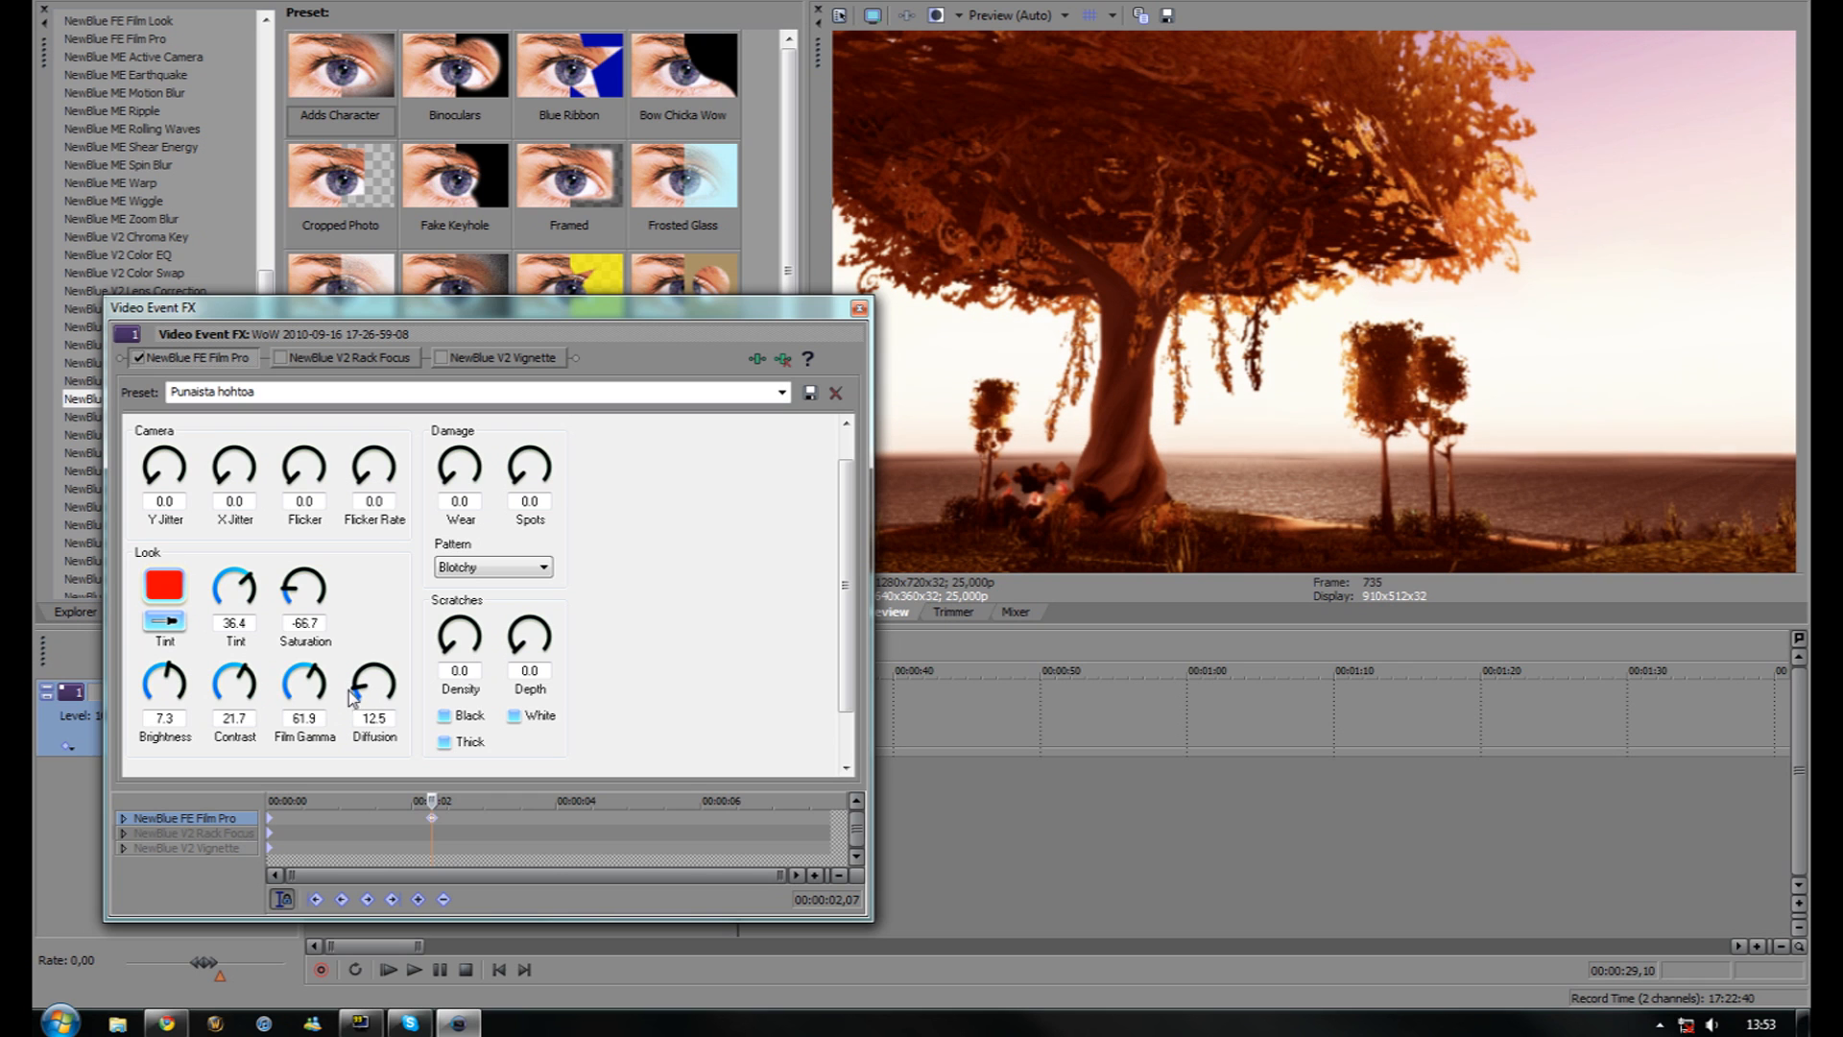
left_click_drag(449, 653, 447, 669)
scroll(806, 651, "down", 2)
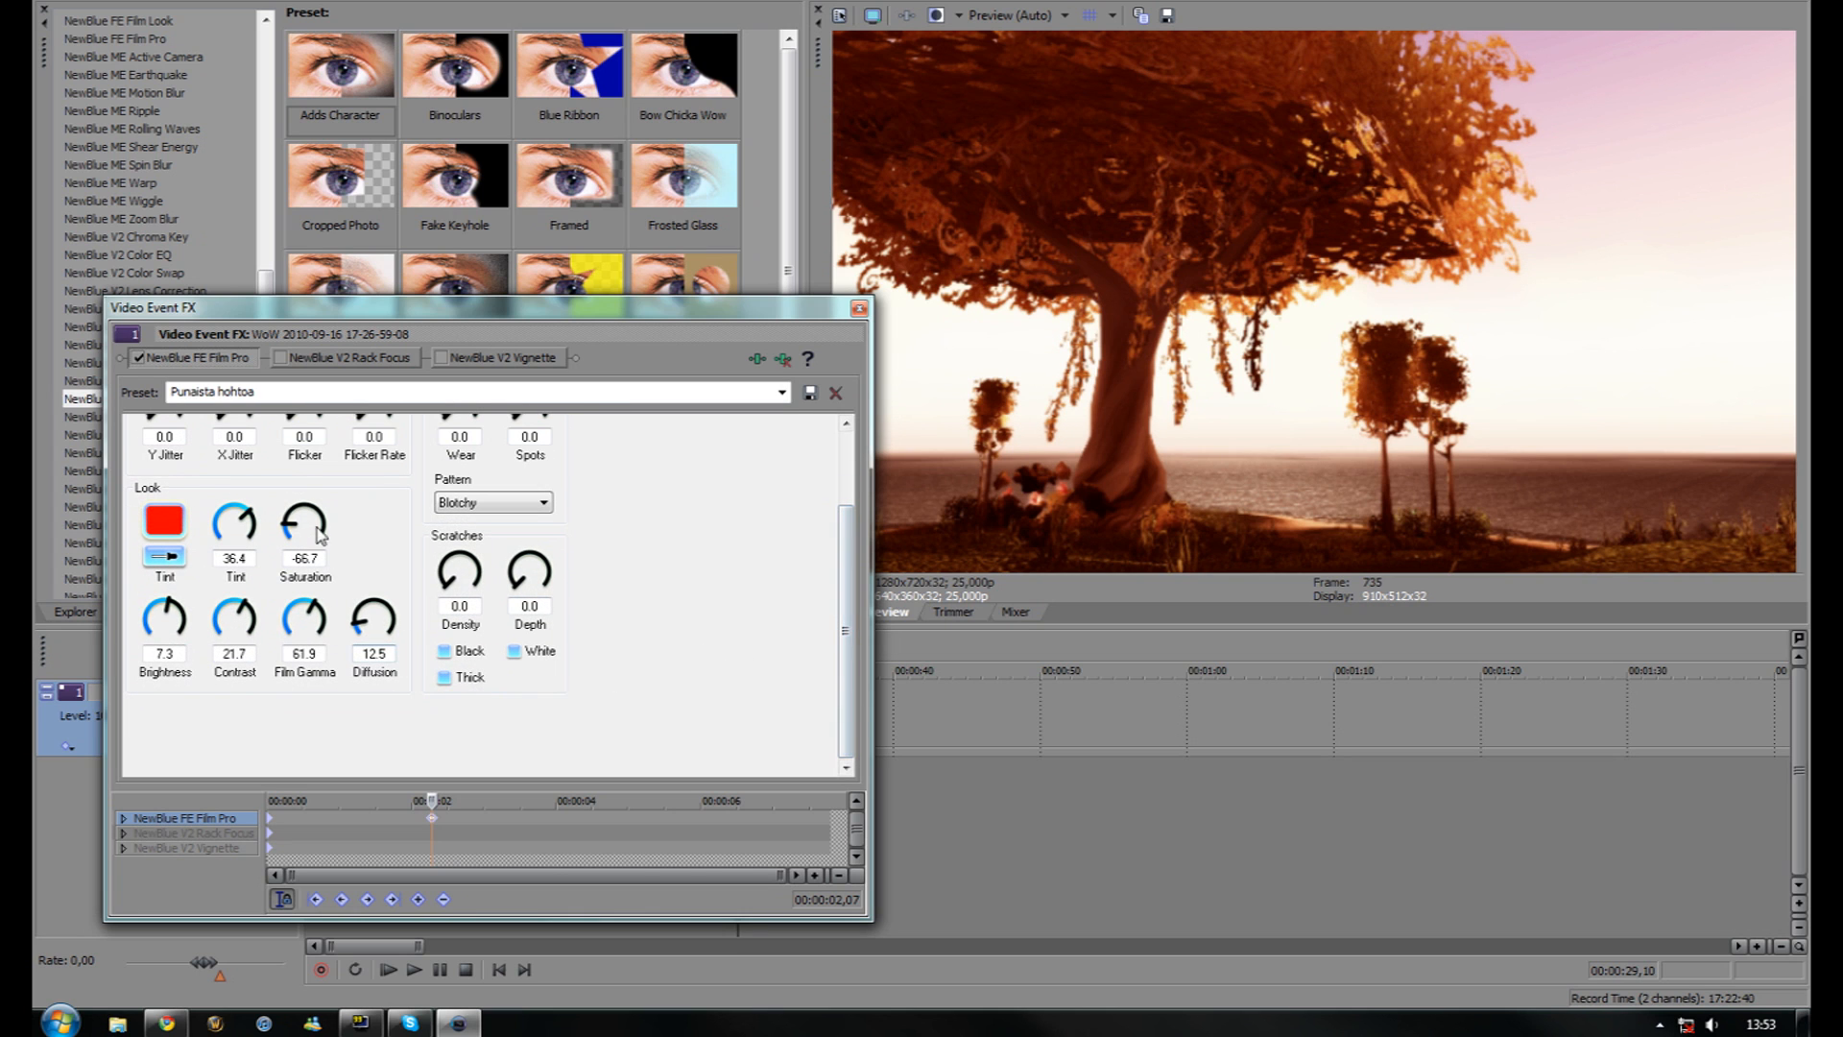
Return to the 00:00:02 keyframe and toggle Film Pro off and on to compare, leaving it enabled
left_click(271, 821)
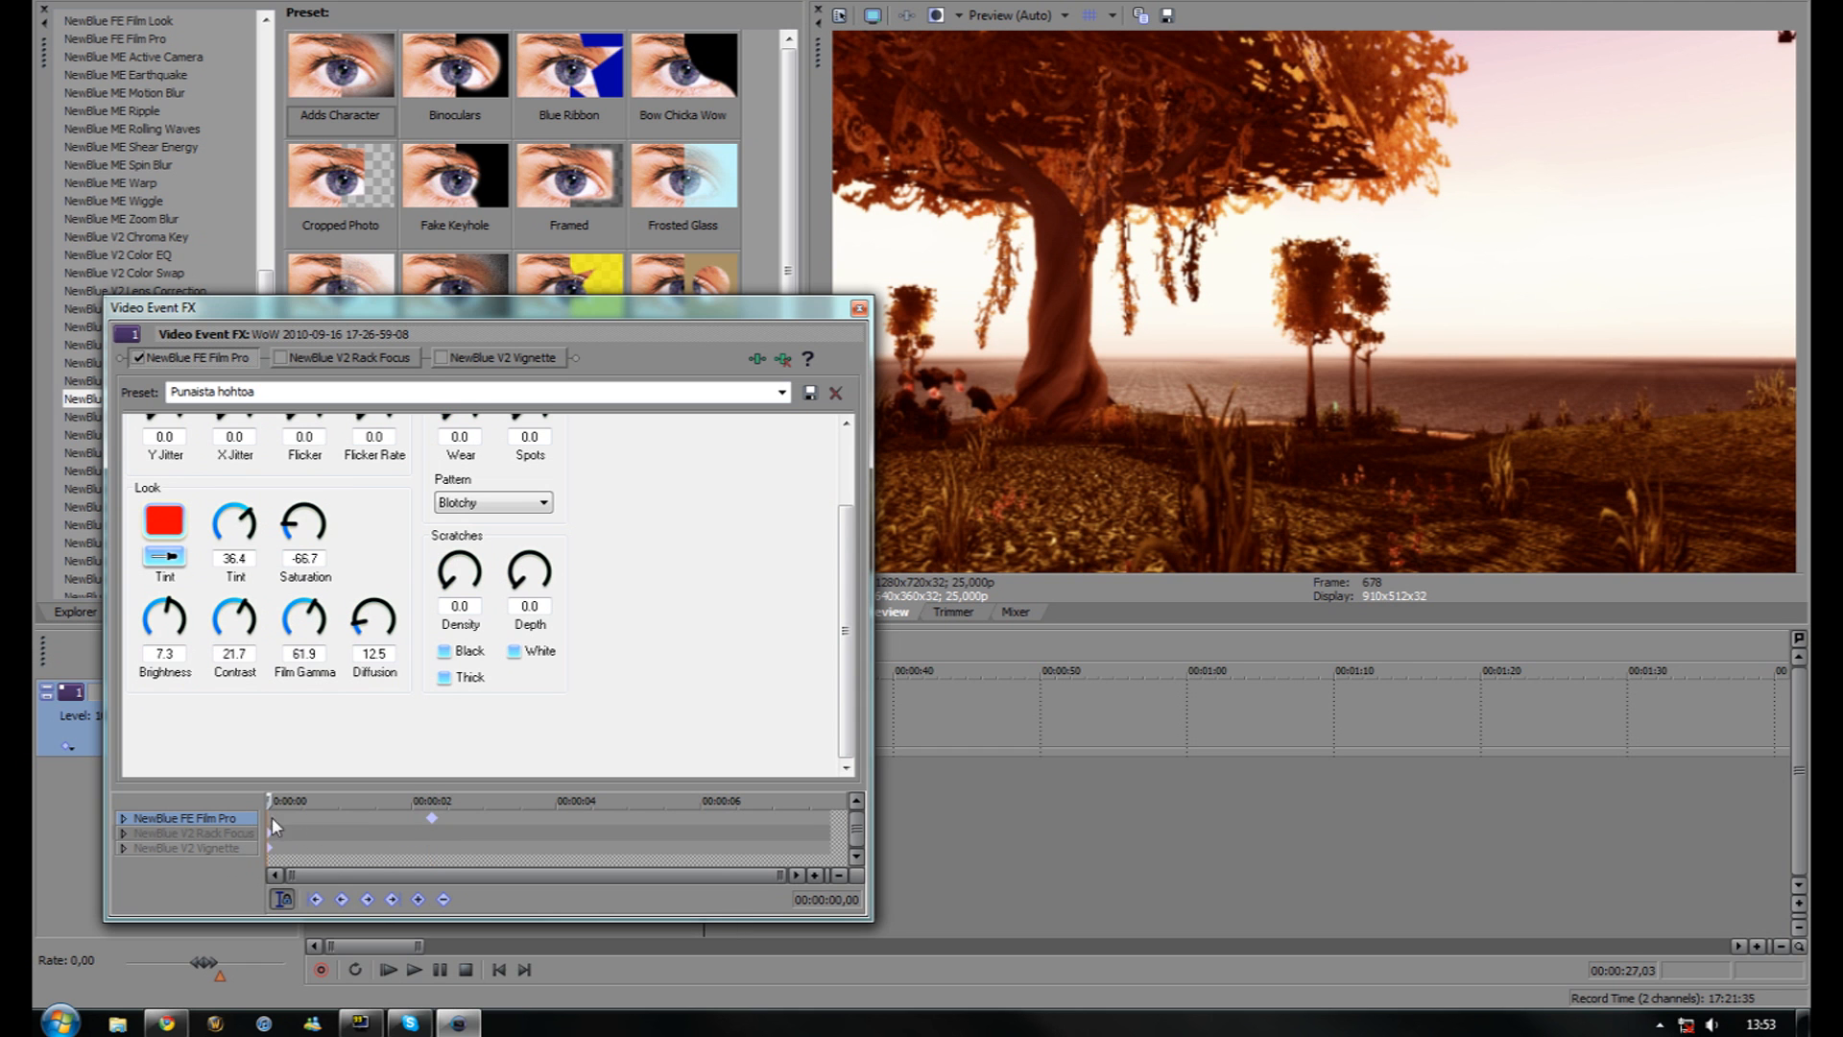
left_click(430, 819)
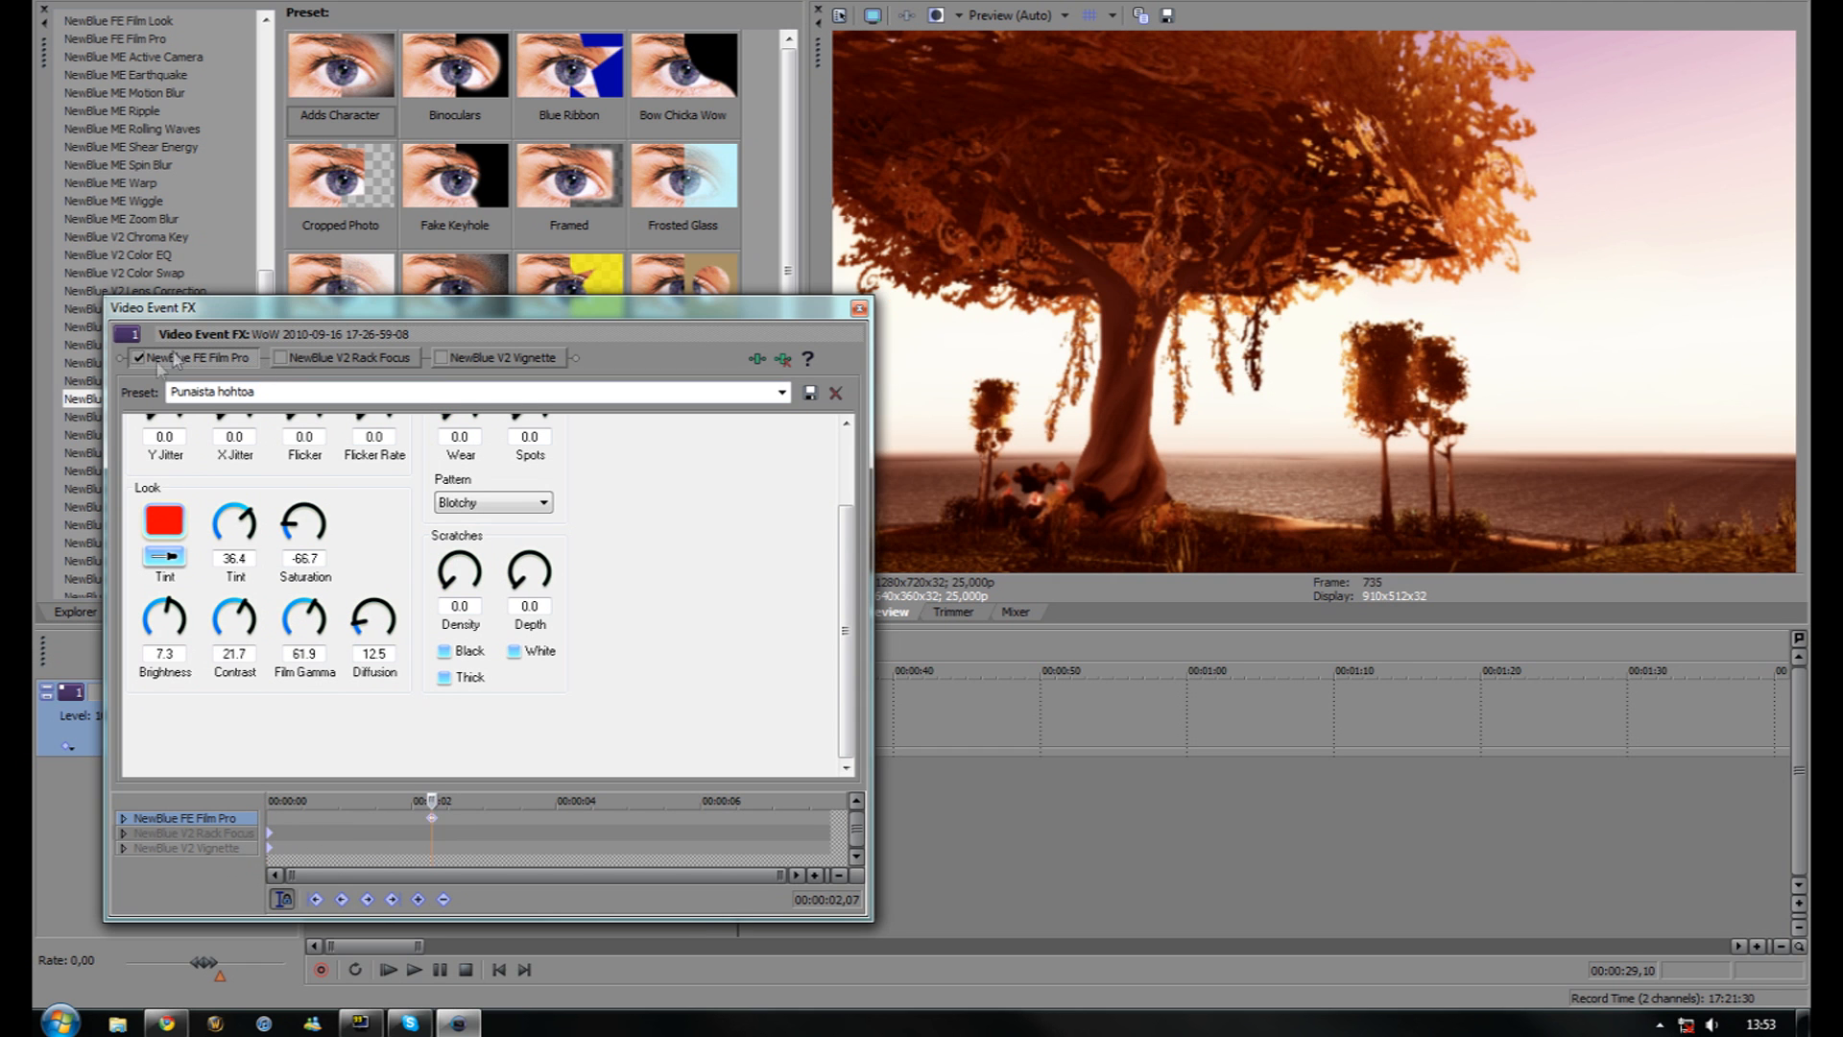
left_click(131, 355)
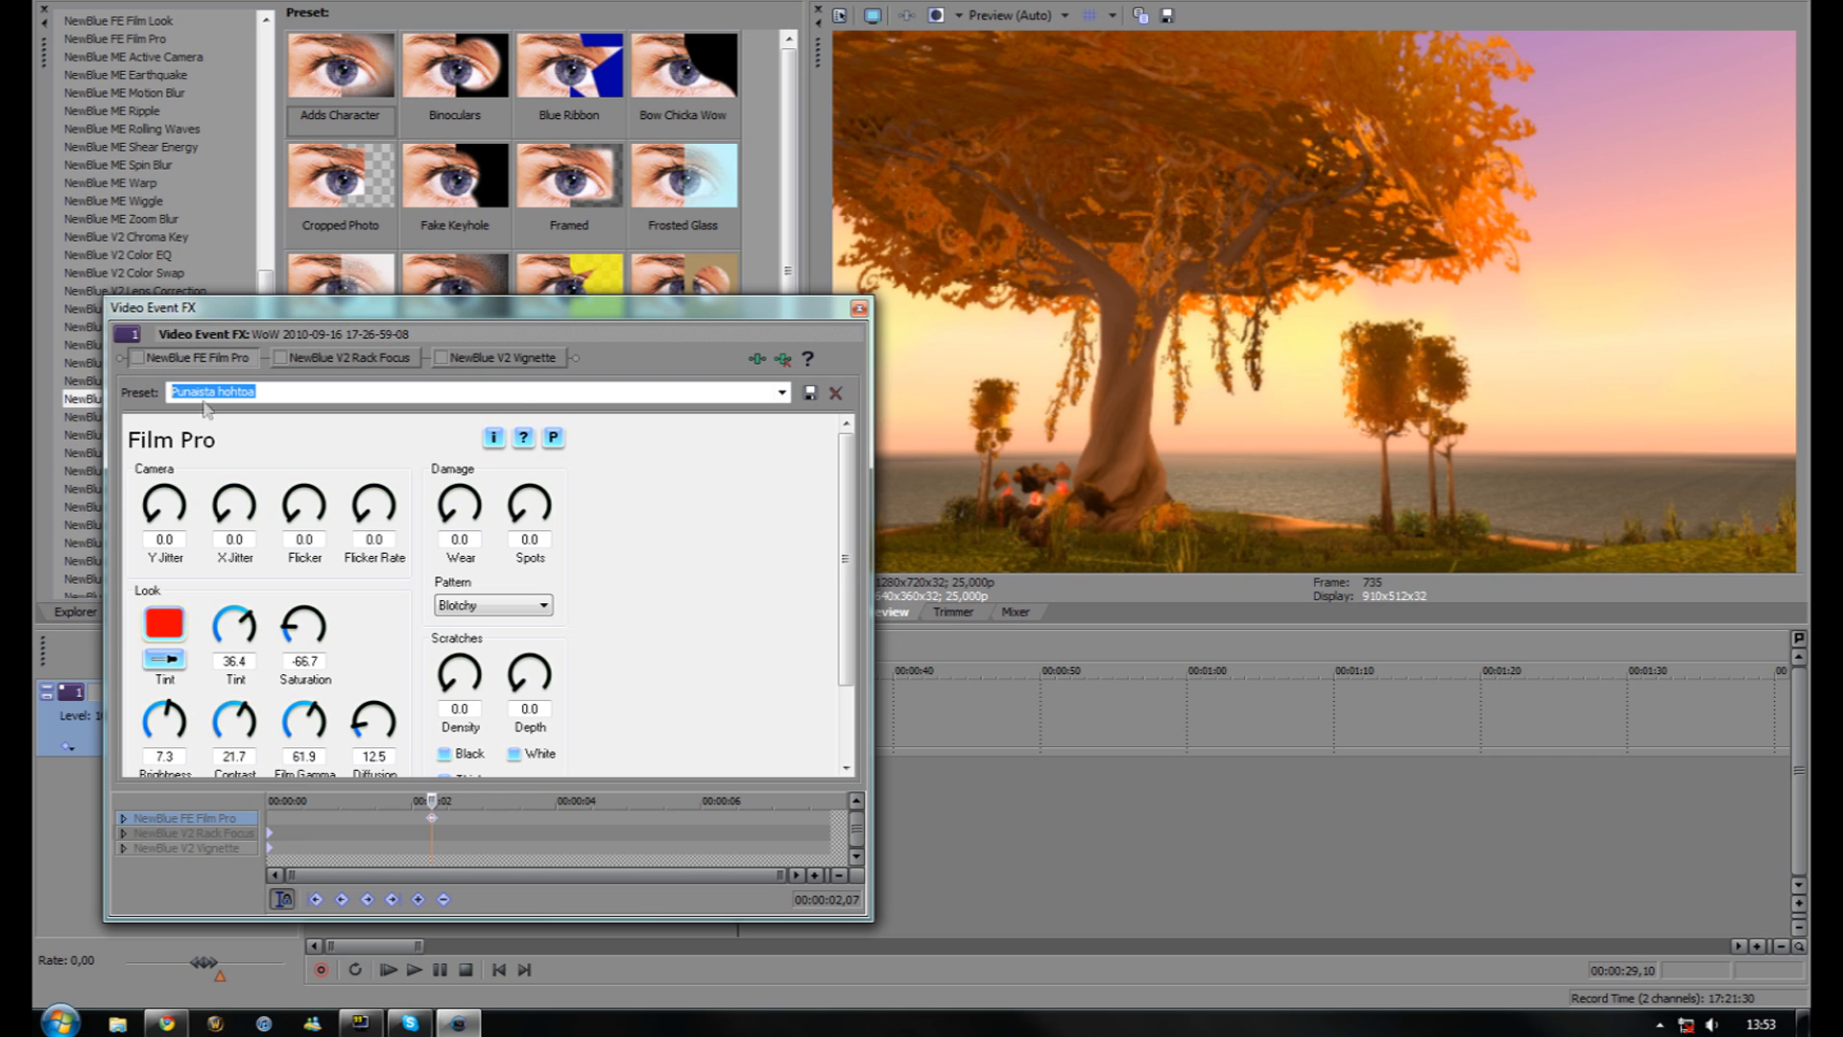
left_click(139, 358)
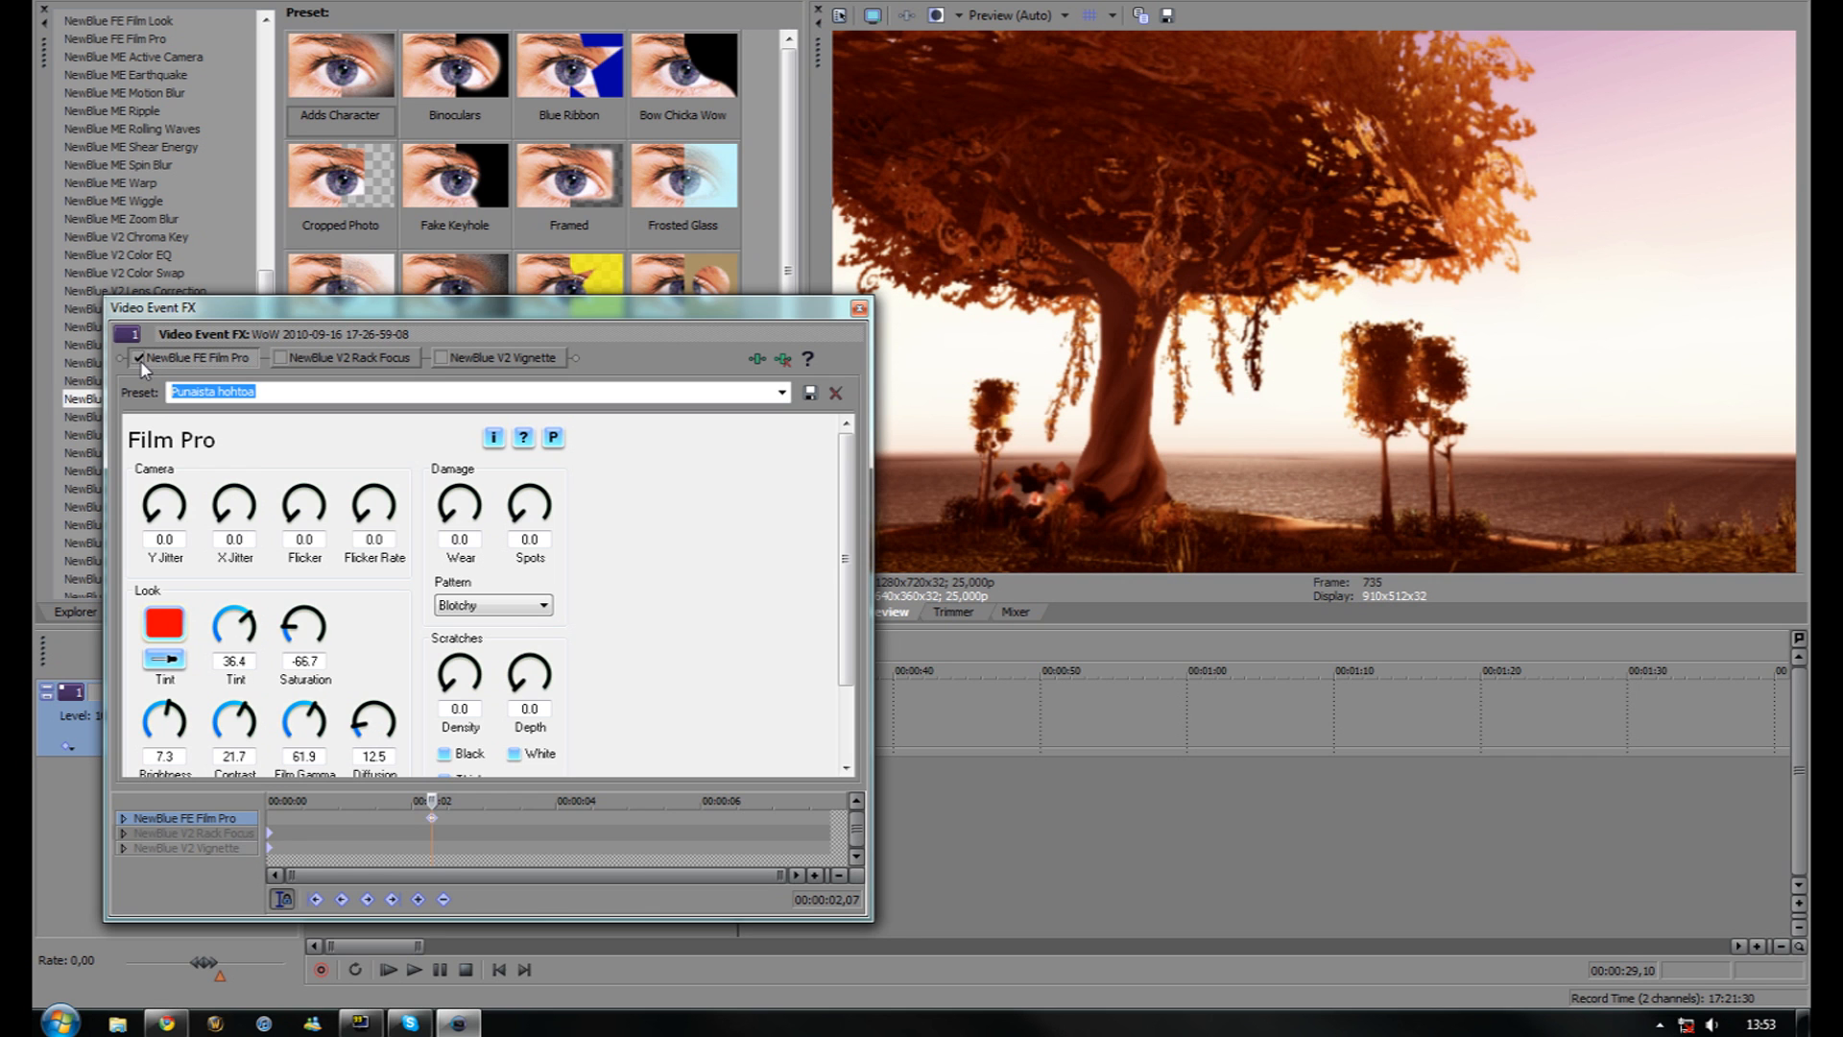
left_click(140, 358)
left_click(139, 358)
left_click(140, 358)
left_click(139, 358)
Make the video preview taller and wider, moving the effects window aside
left_click_drag(1072, 626, 1062, 734)
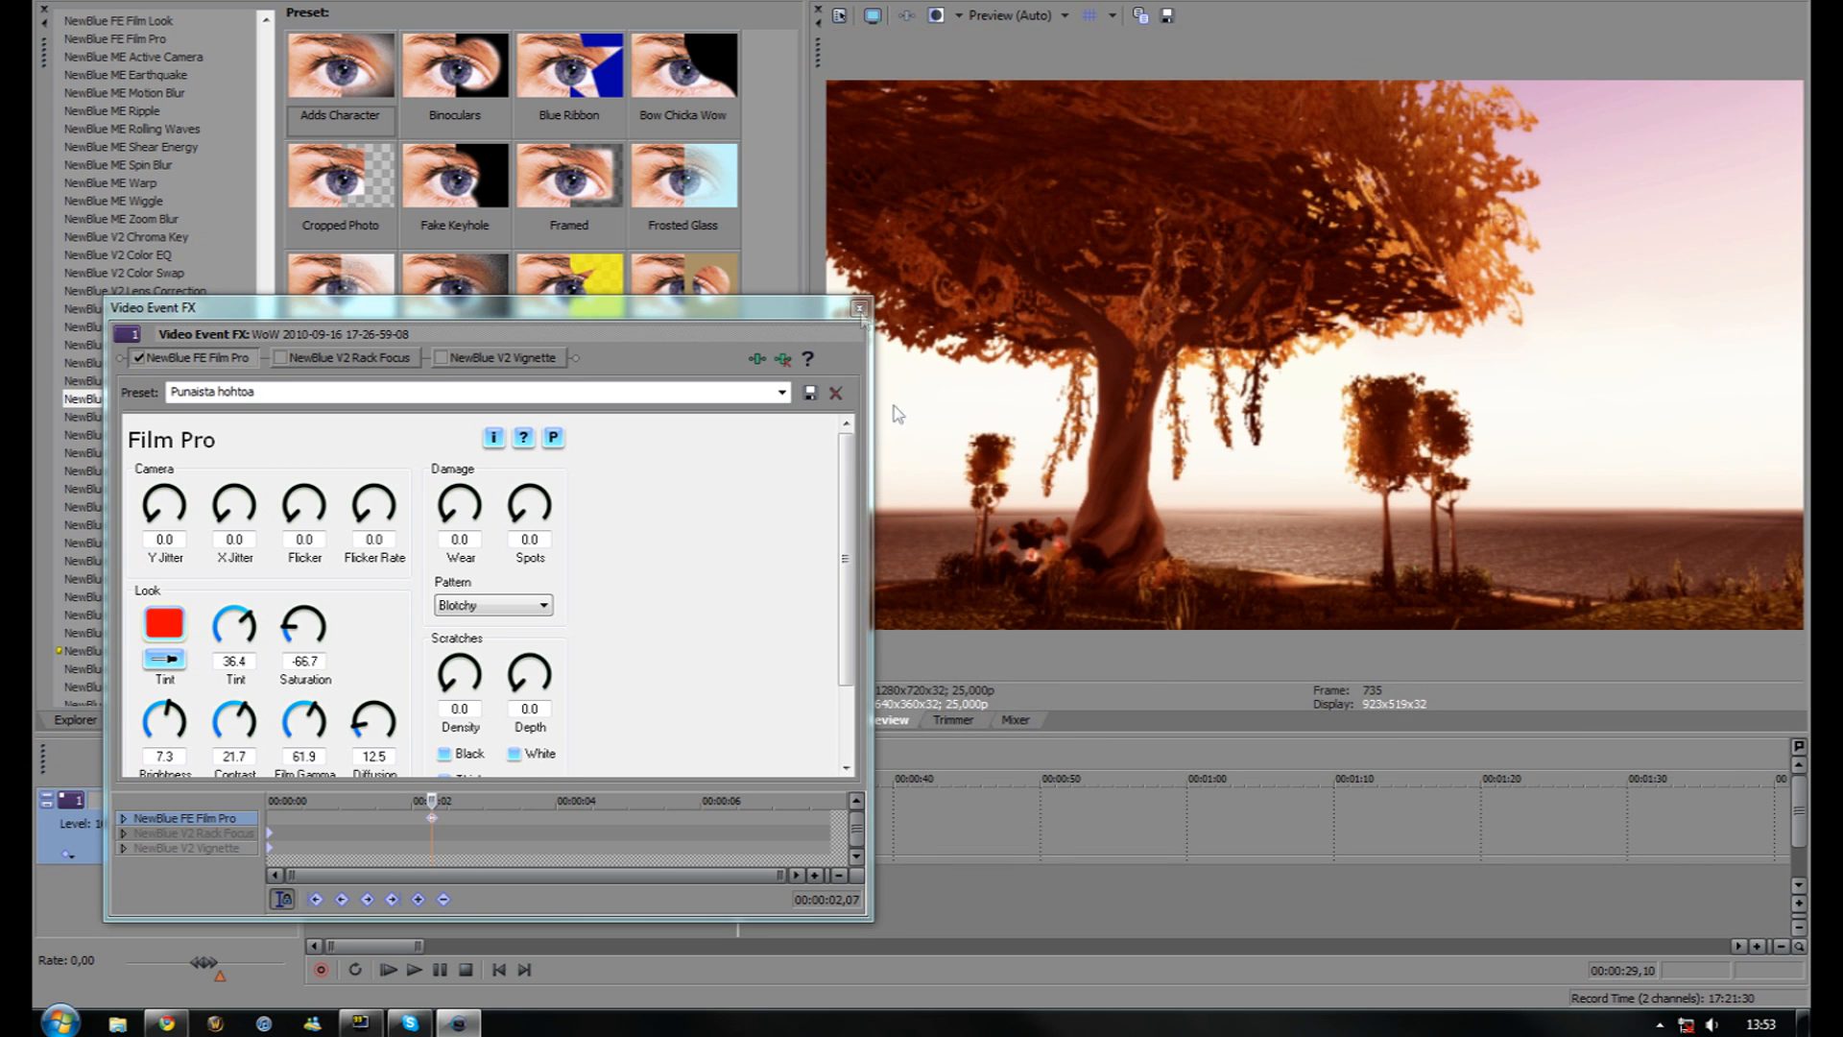
left_click_drag(818, 219, 643, 221)
left_click_drag(670, 317, 597, 301)
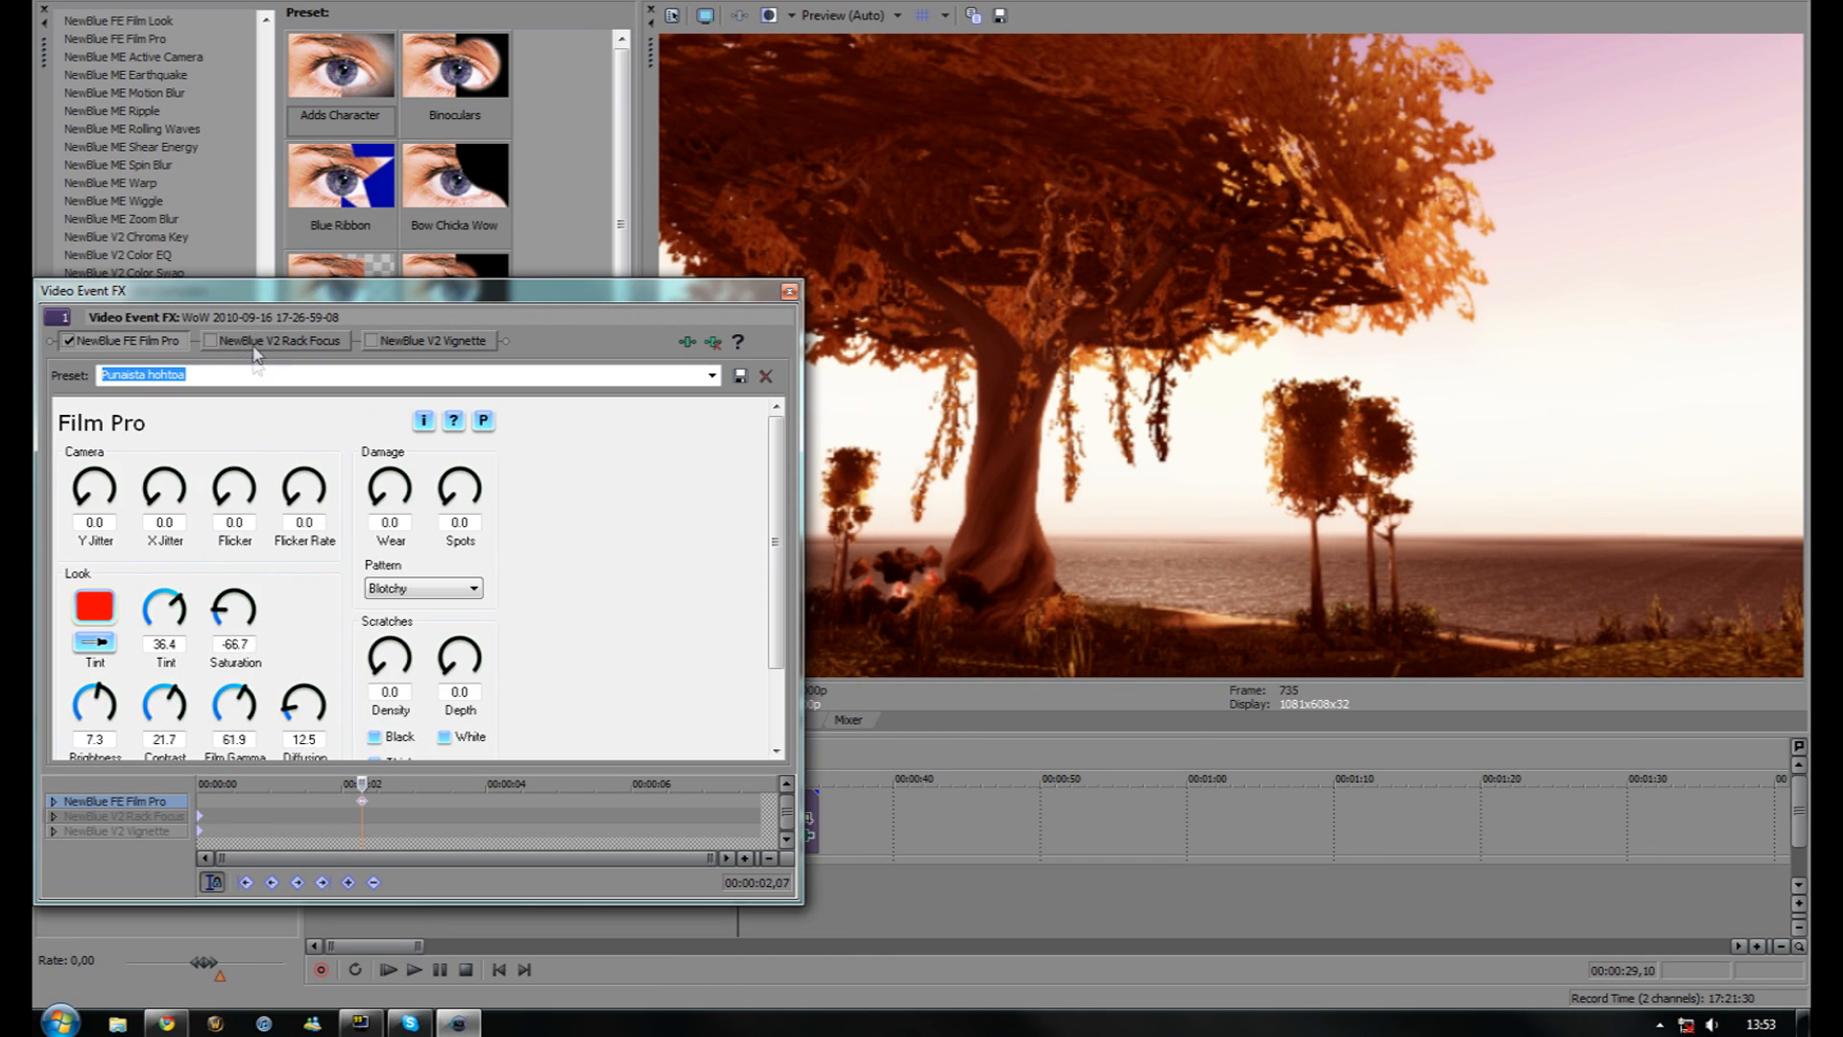
Move Vignette first in the FX chain and toggle it off and on to compare, leaving it enabled
left_click(255, 346)
left_click_drag(437, 345, 87, 351)
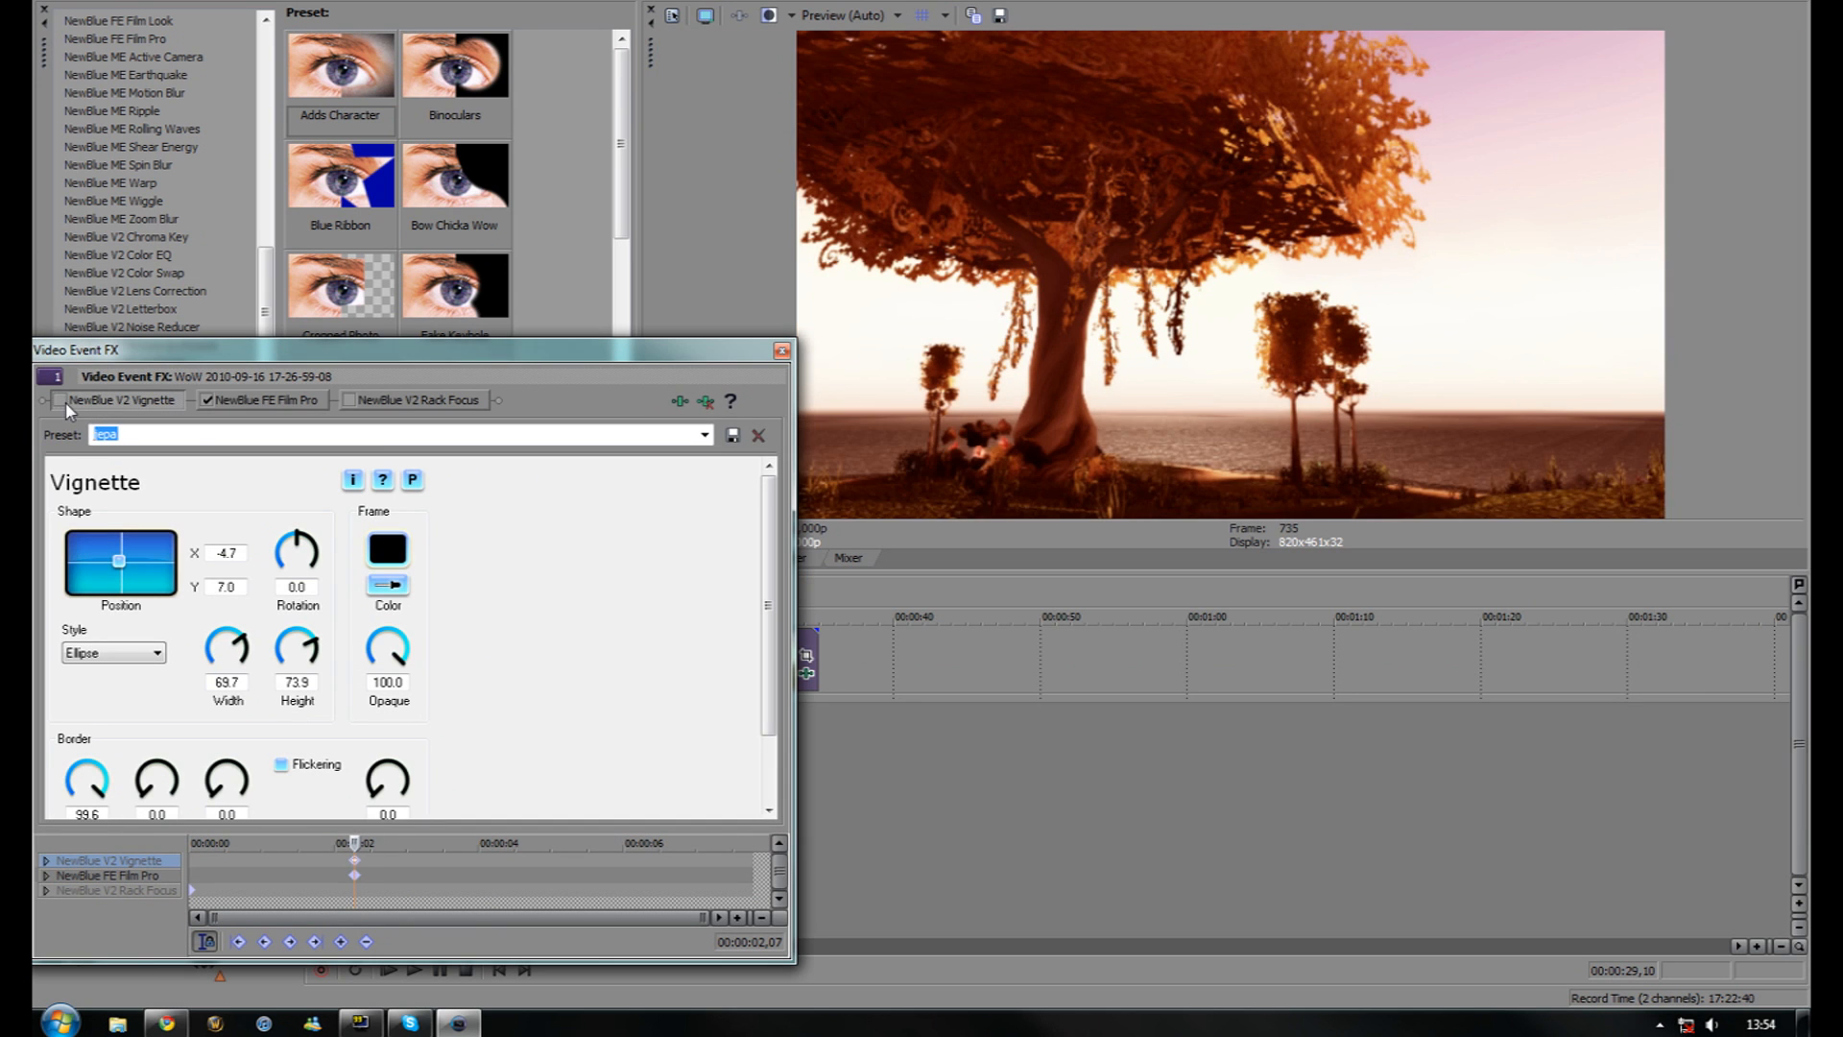
left_click(63, 401)
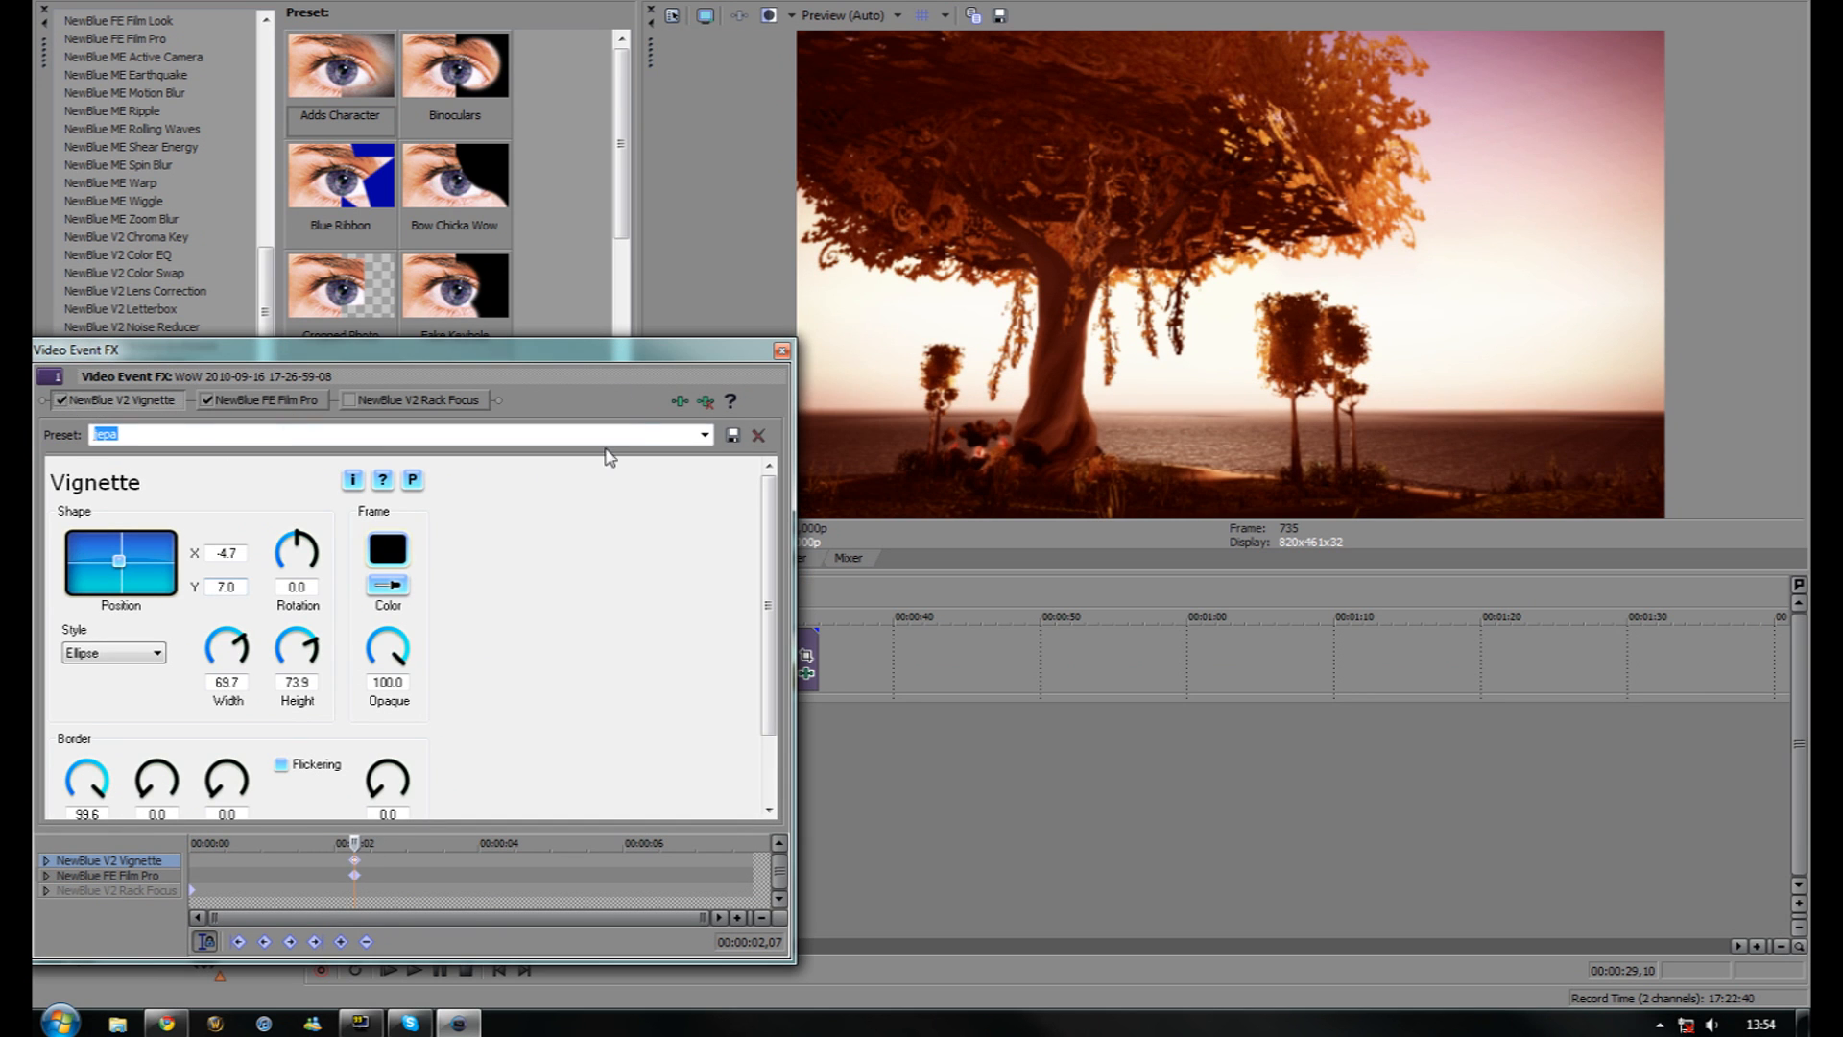
left_click(60, 401)
left_click(60, 401)
left_click(61, 399)
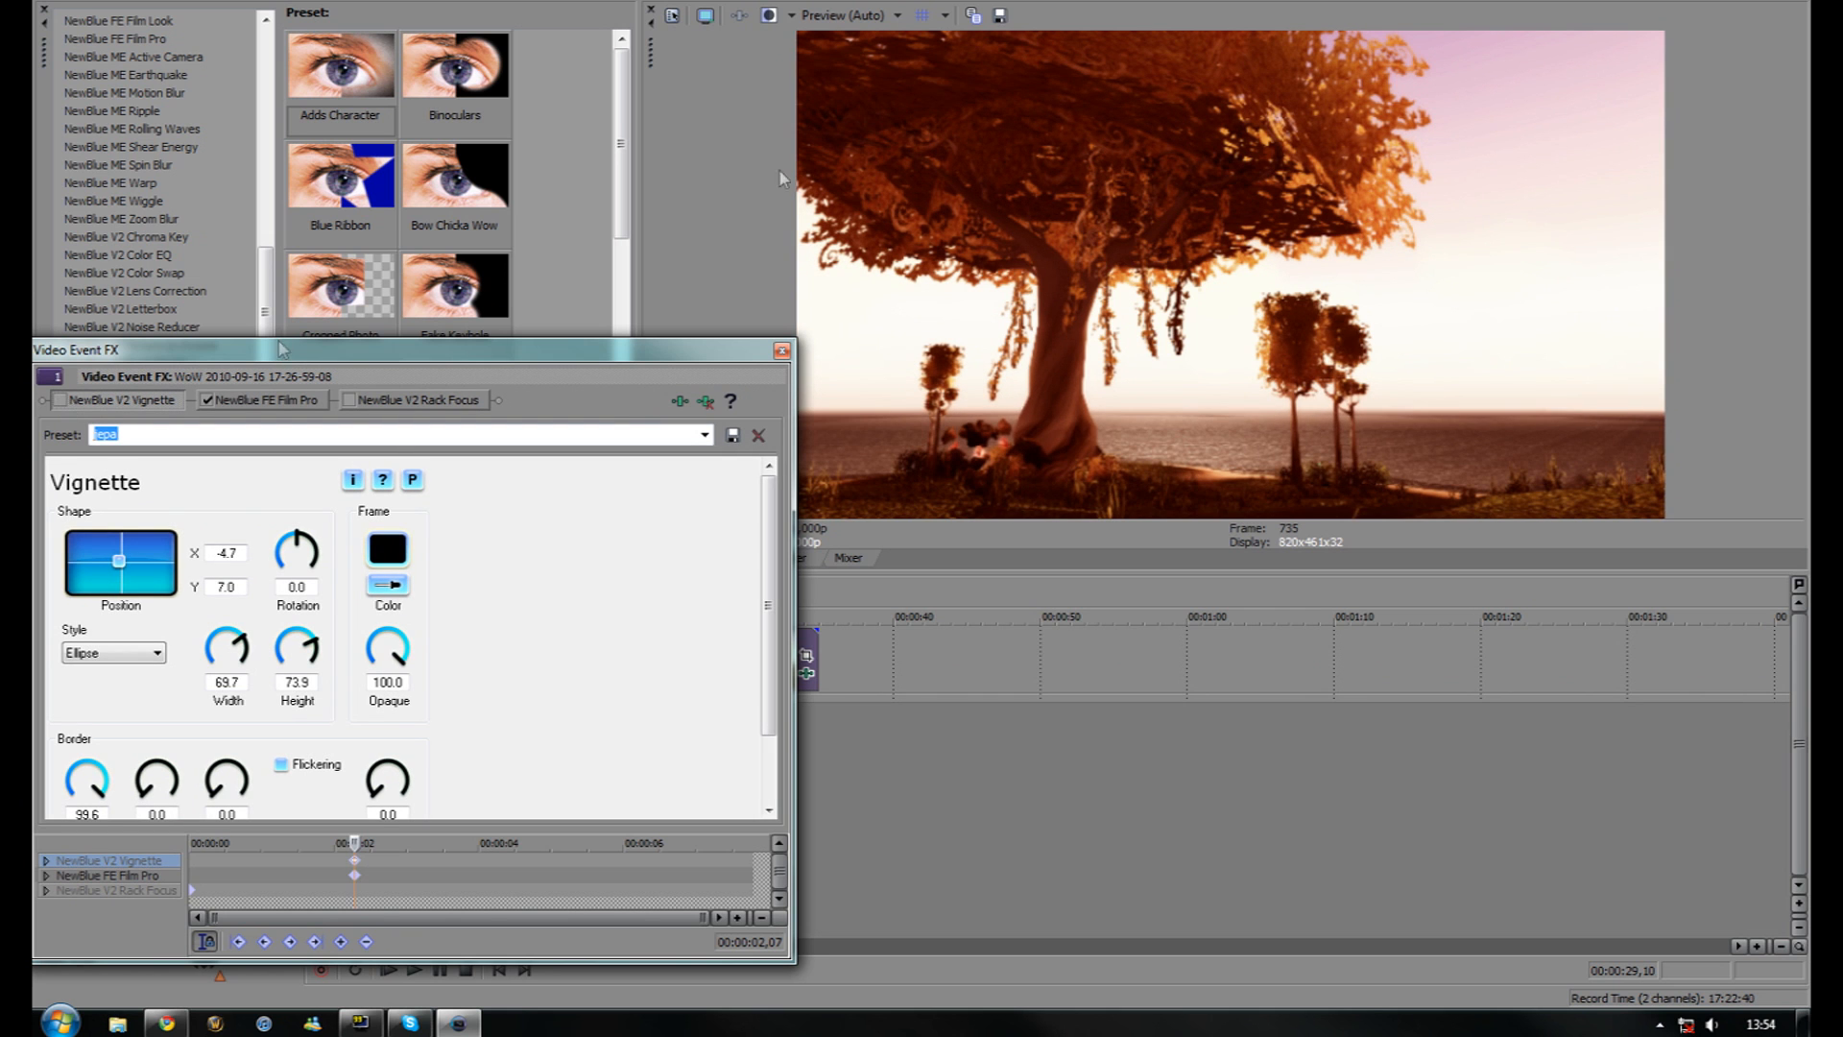
left_click(60, 401)
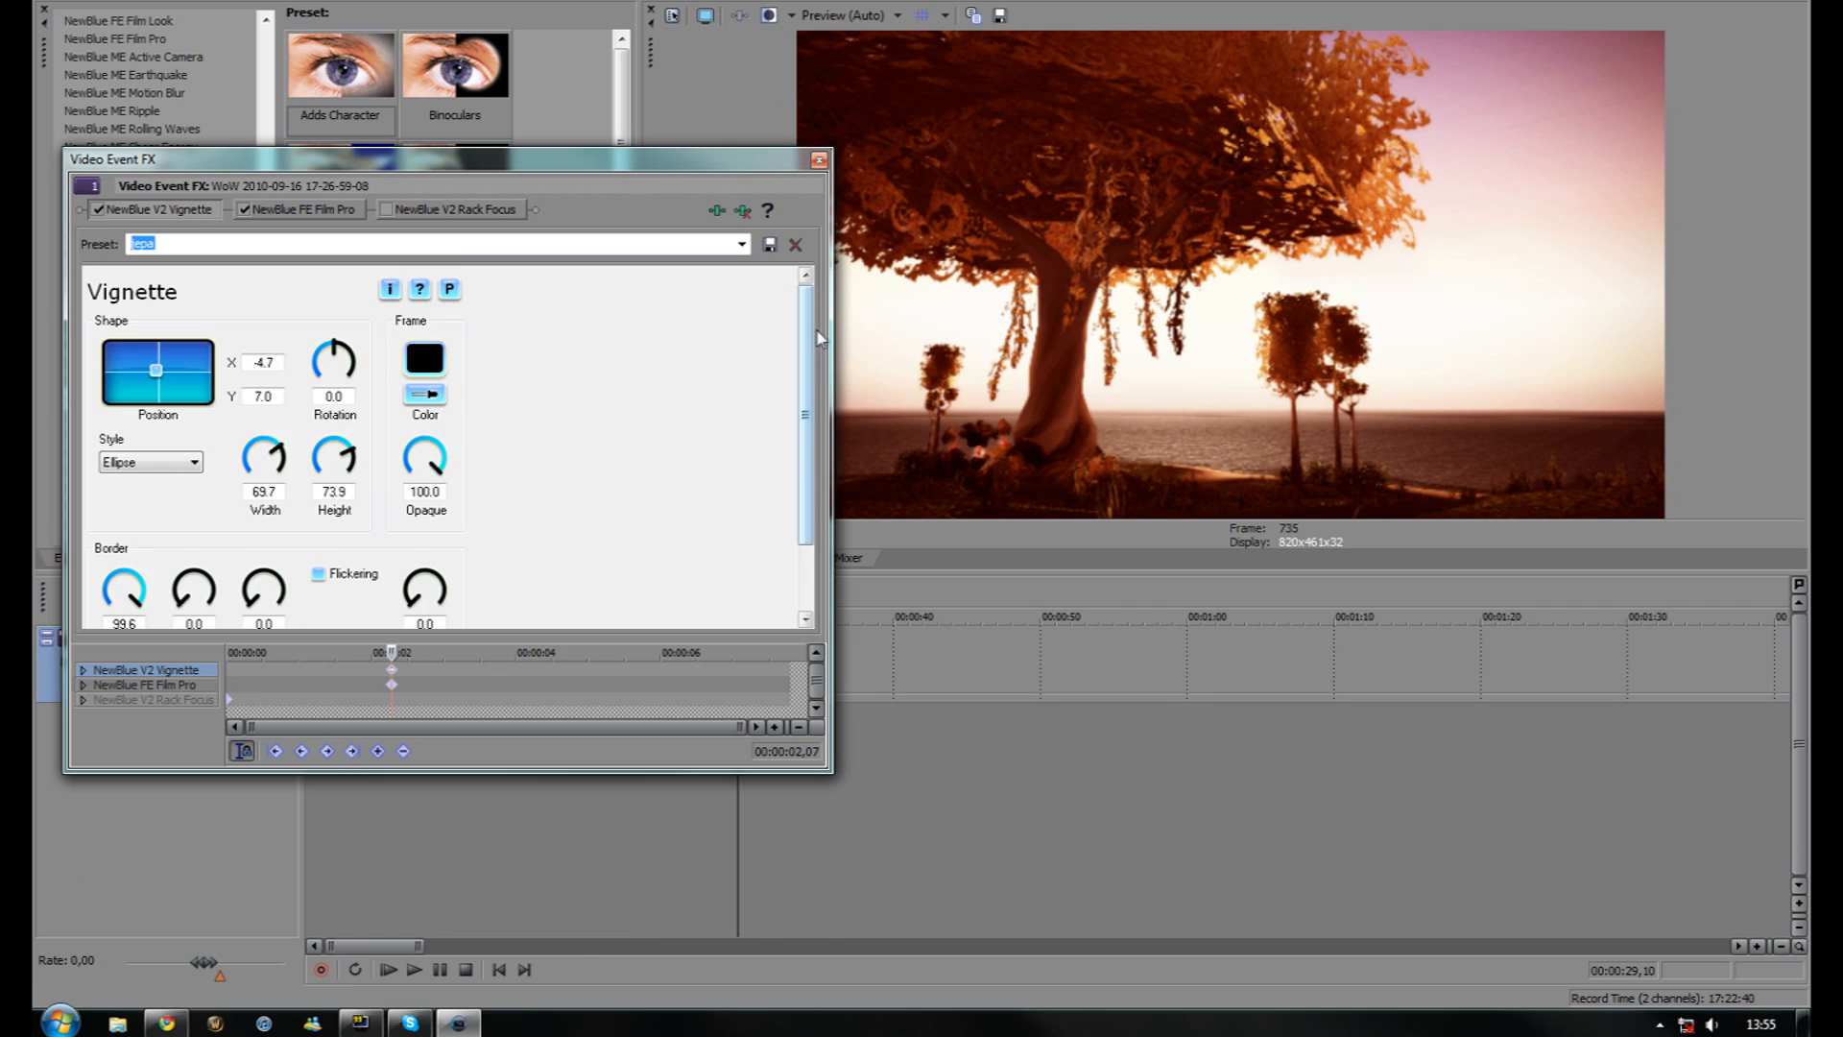
left_click_drag(807, 343, 808, 368)
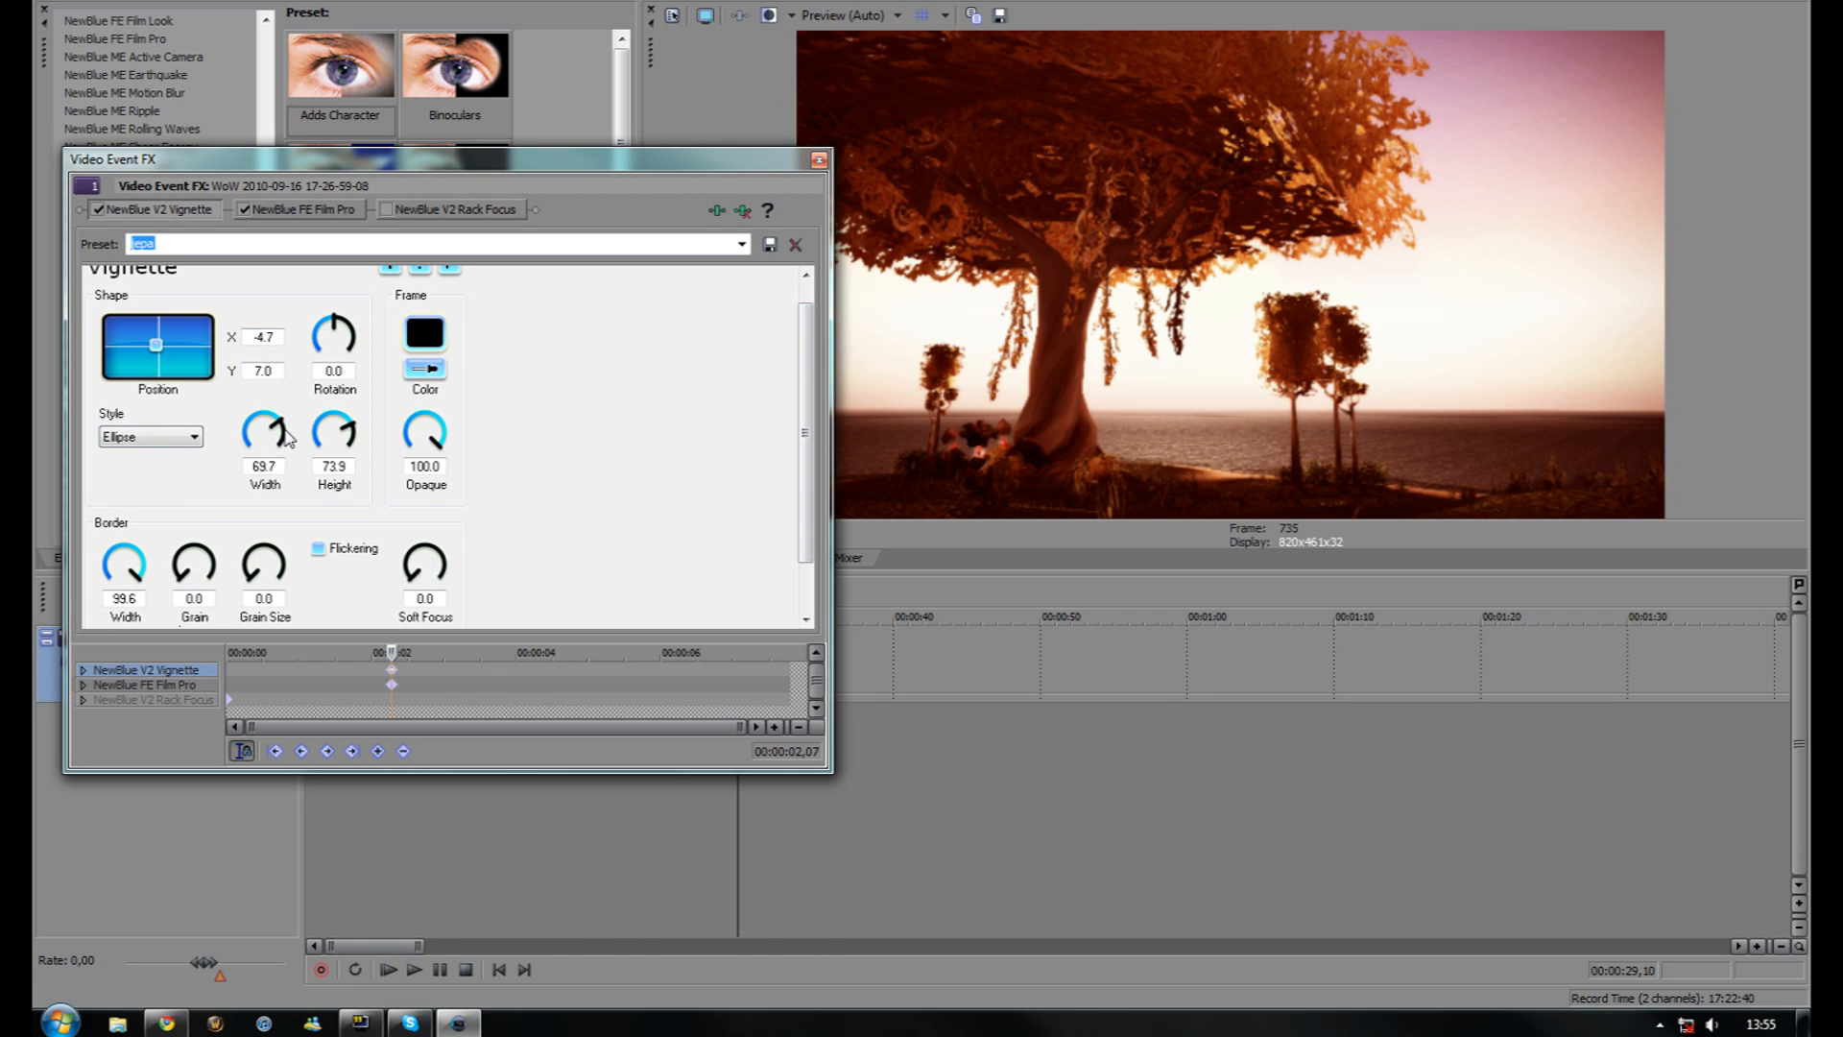
left_click_drag(805, 422, 761, 451)
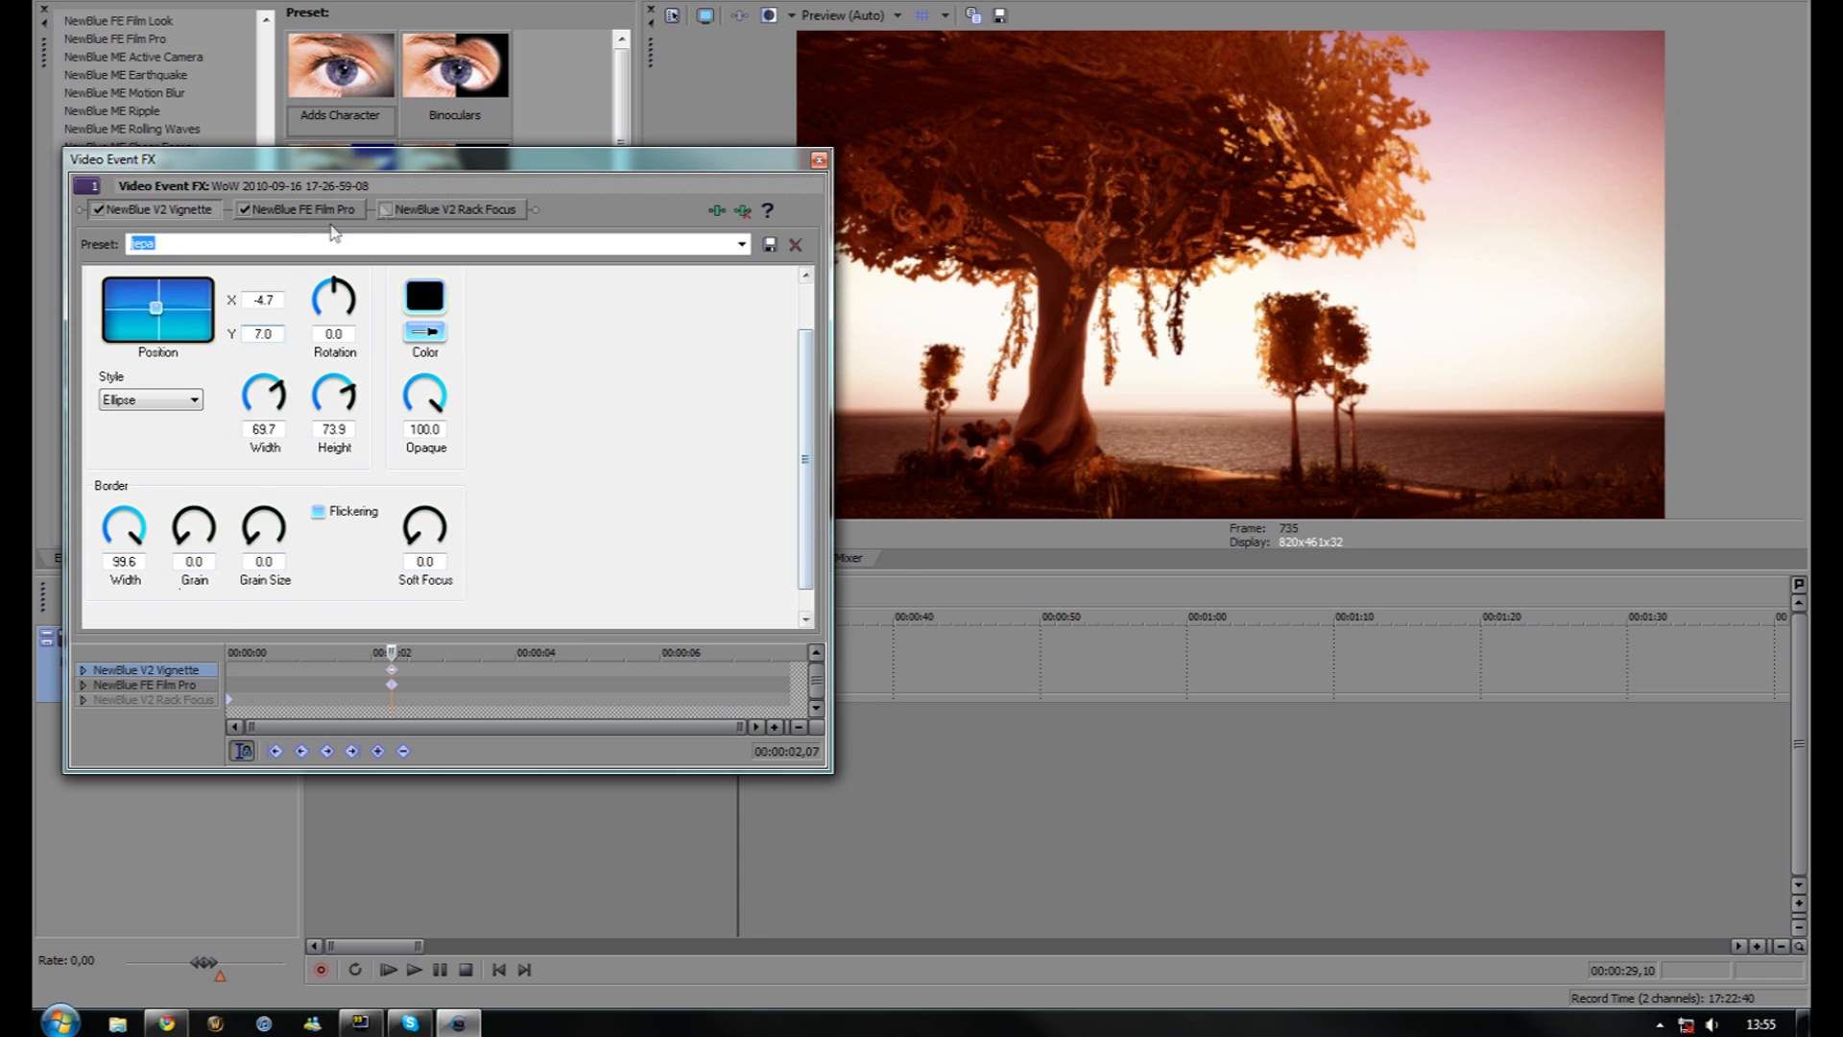
Swap Film Pro and Vignette order back and forth, settling on Vignette first, then view Rack Focus
left_click_drag(305, 209, 117, 210)
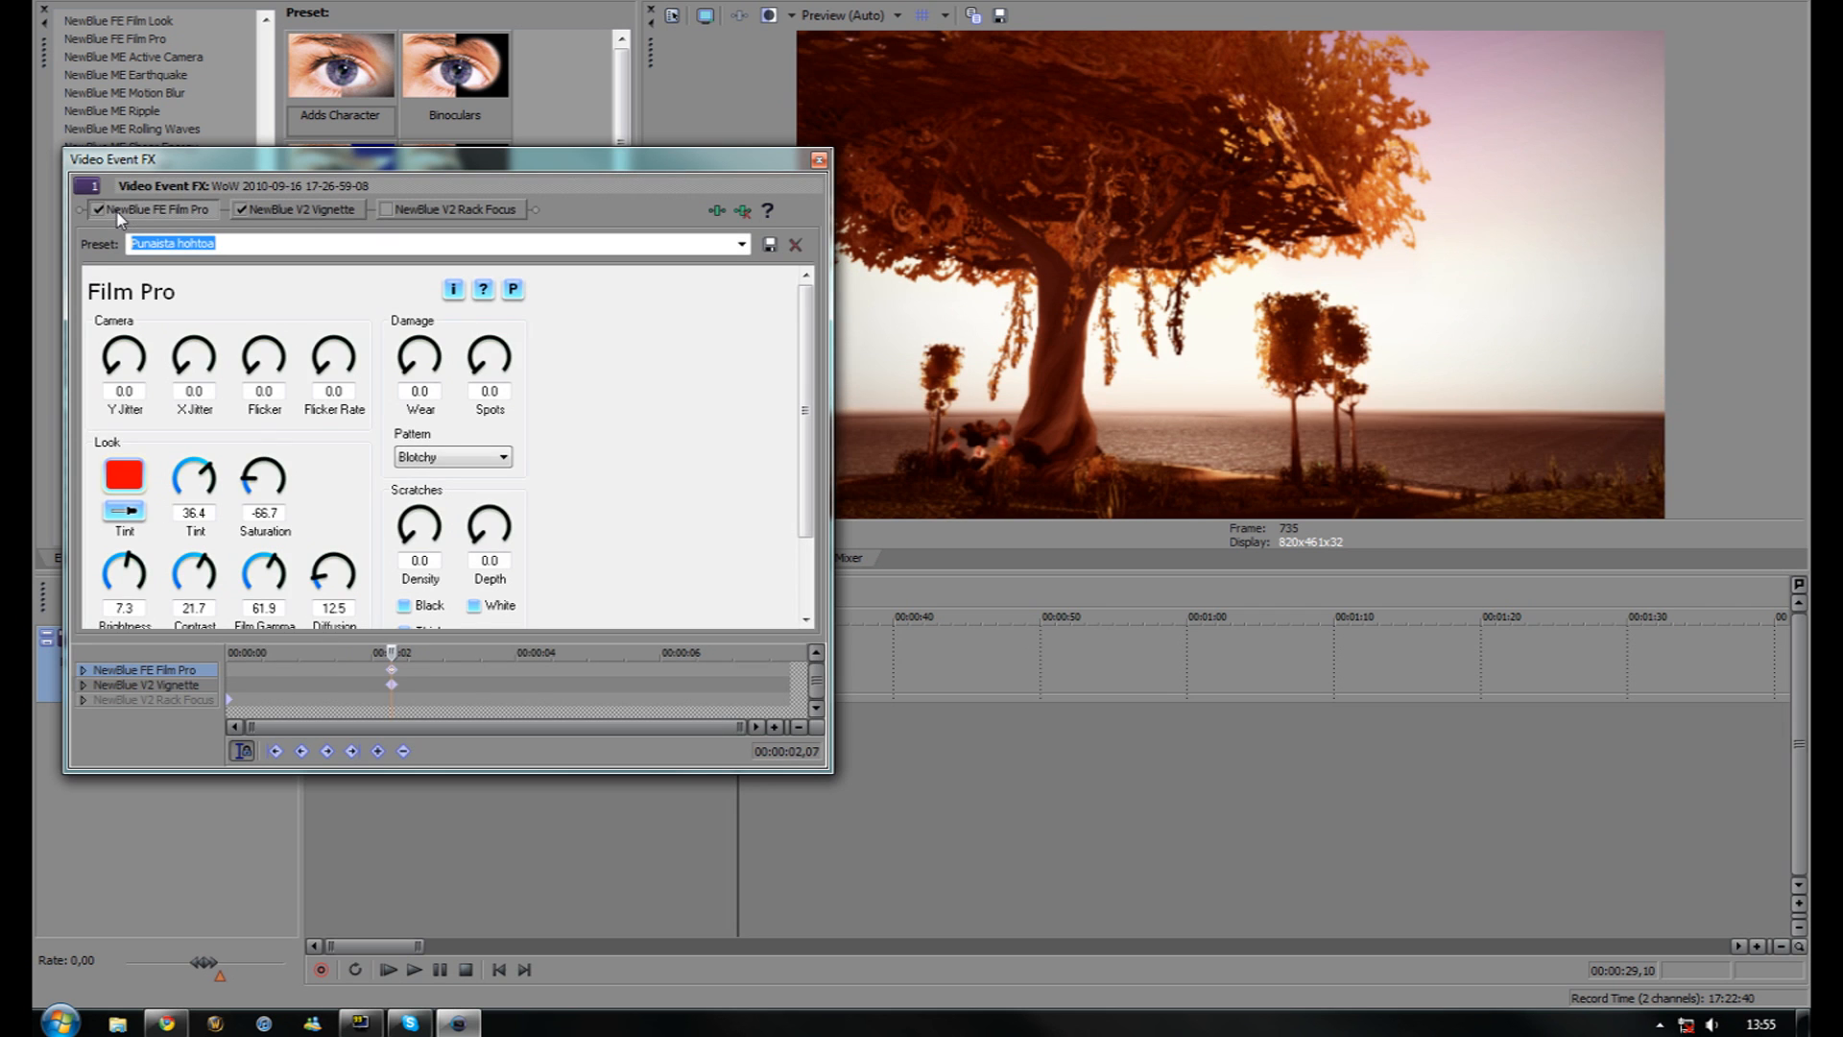
left_click(336, 205)
left_click_drag(336, 205, 84, 211)
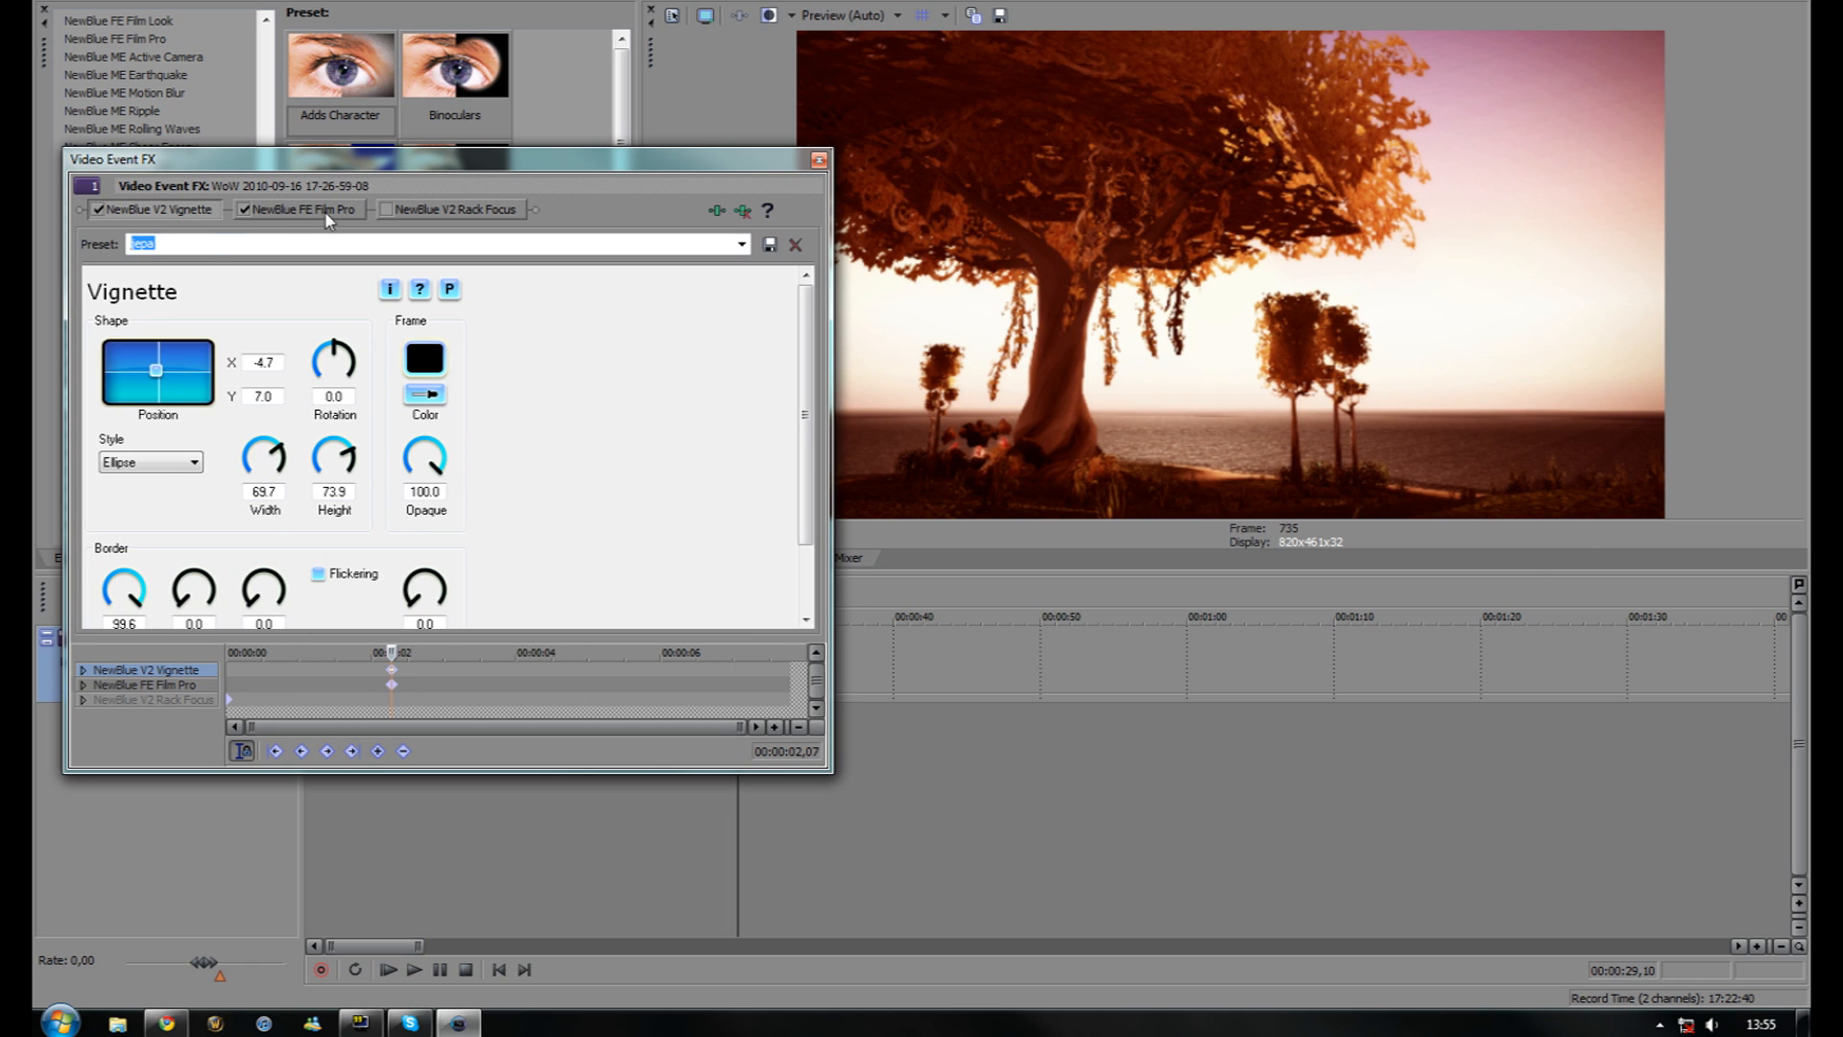
left_click_drag(326, 213, 81, 215)
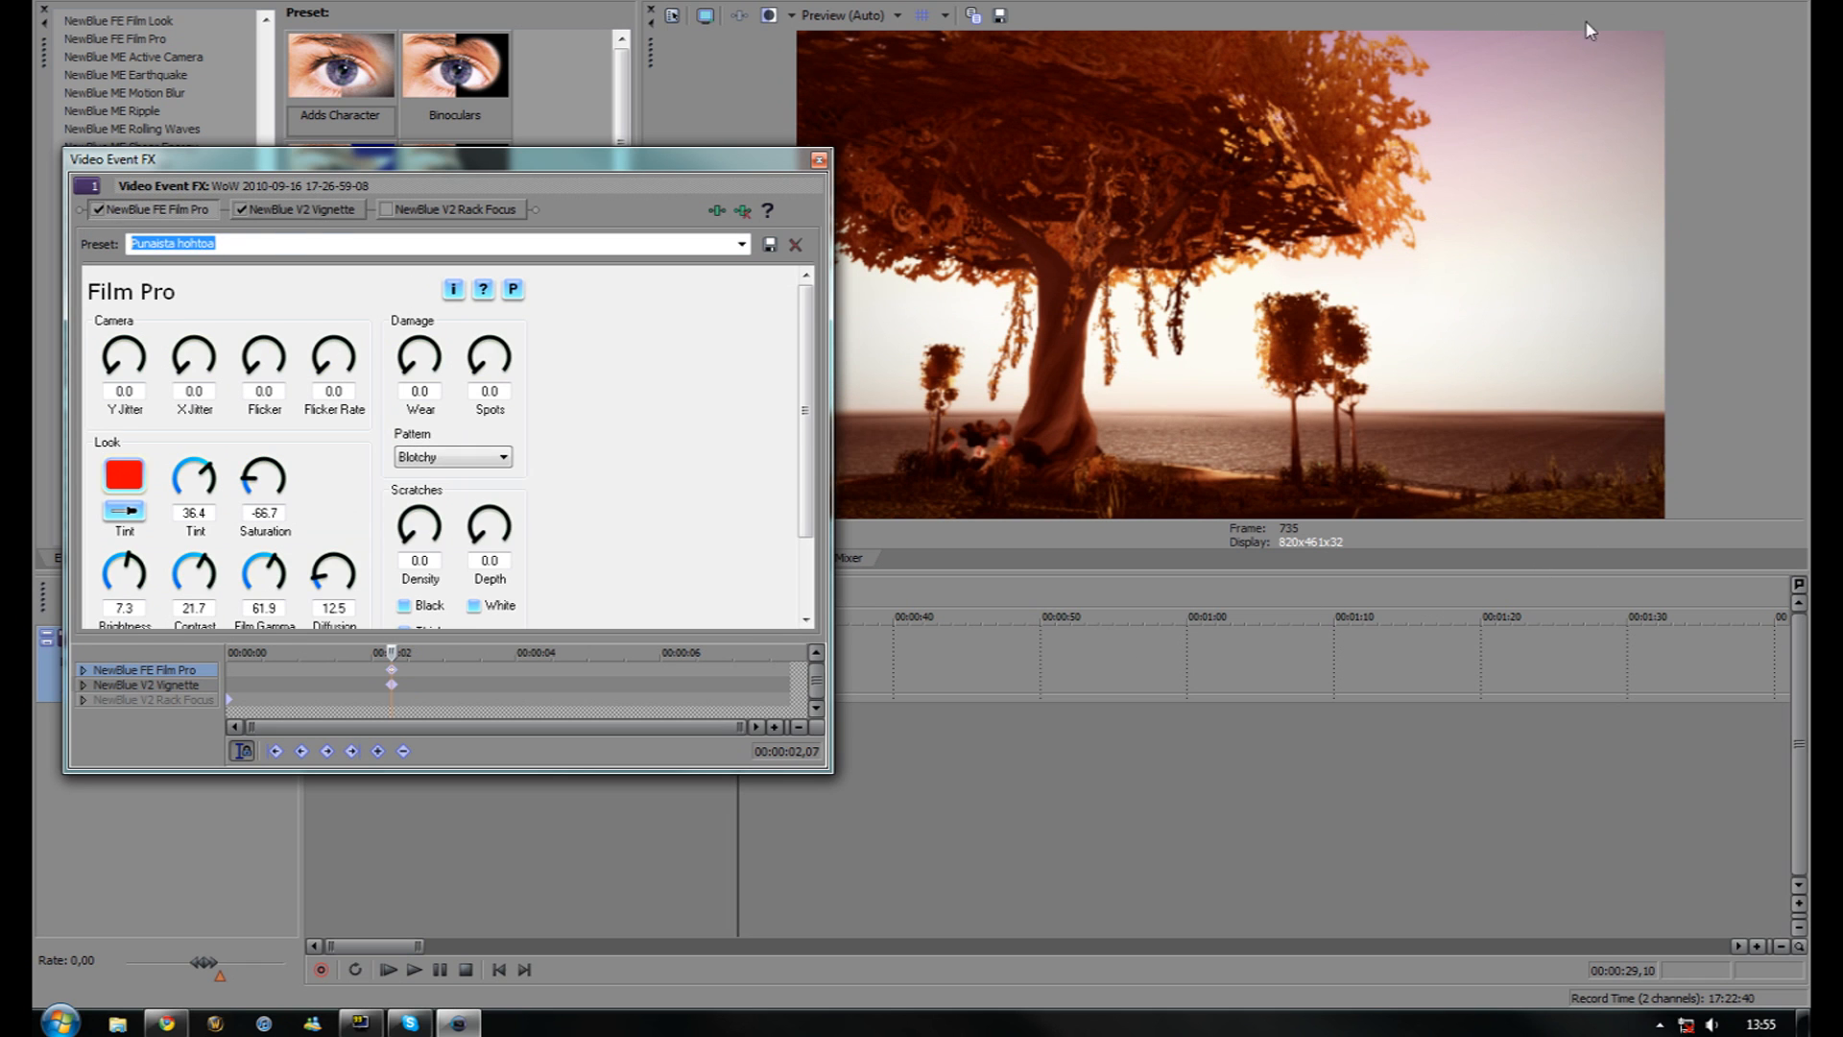
left_click_drag(299, 209, 93, 220)
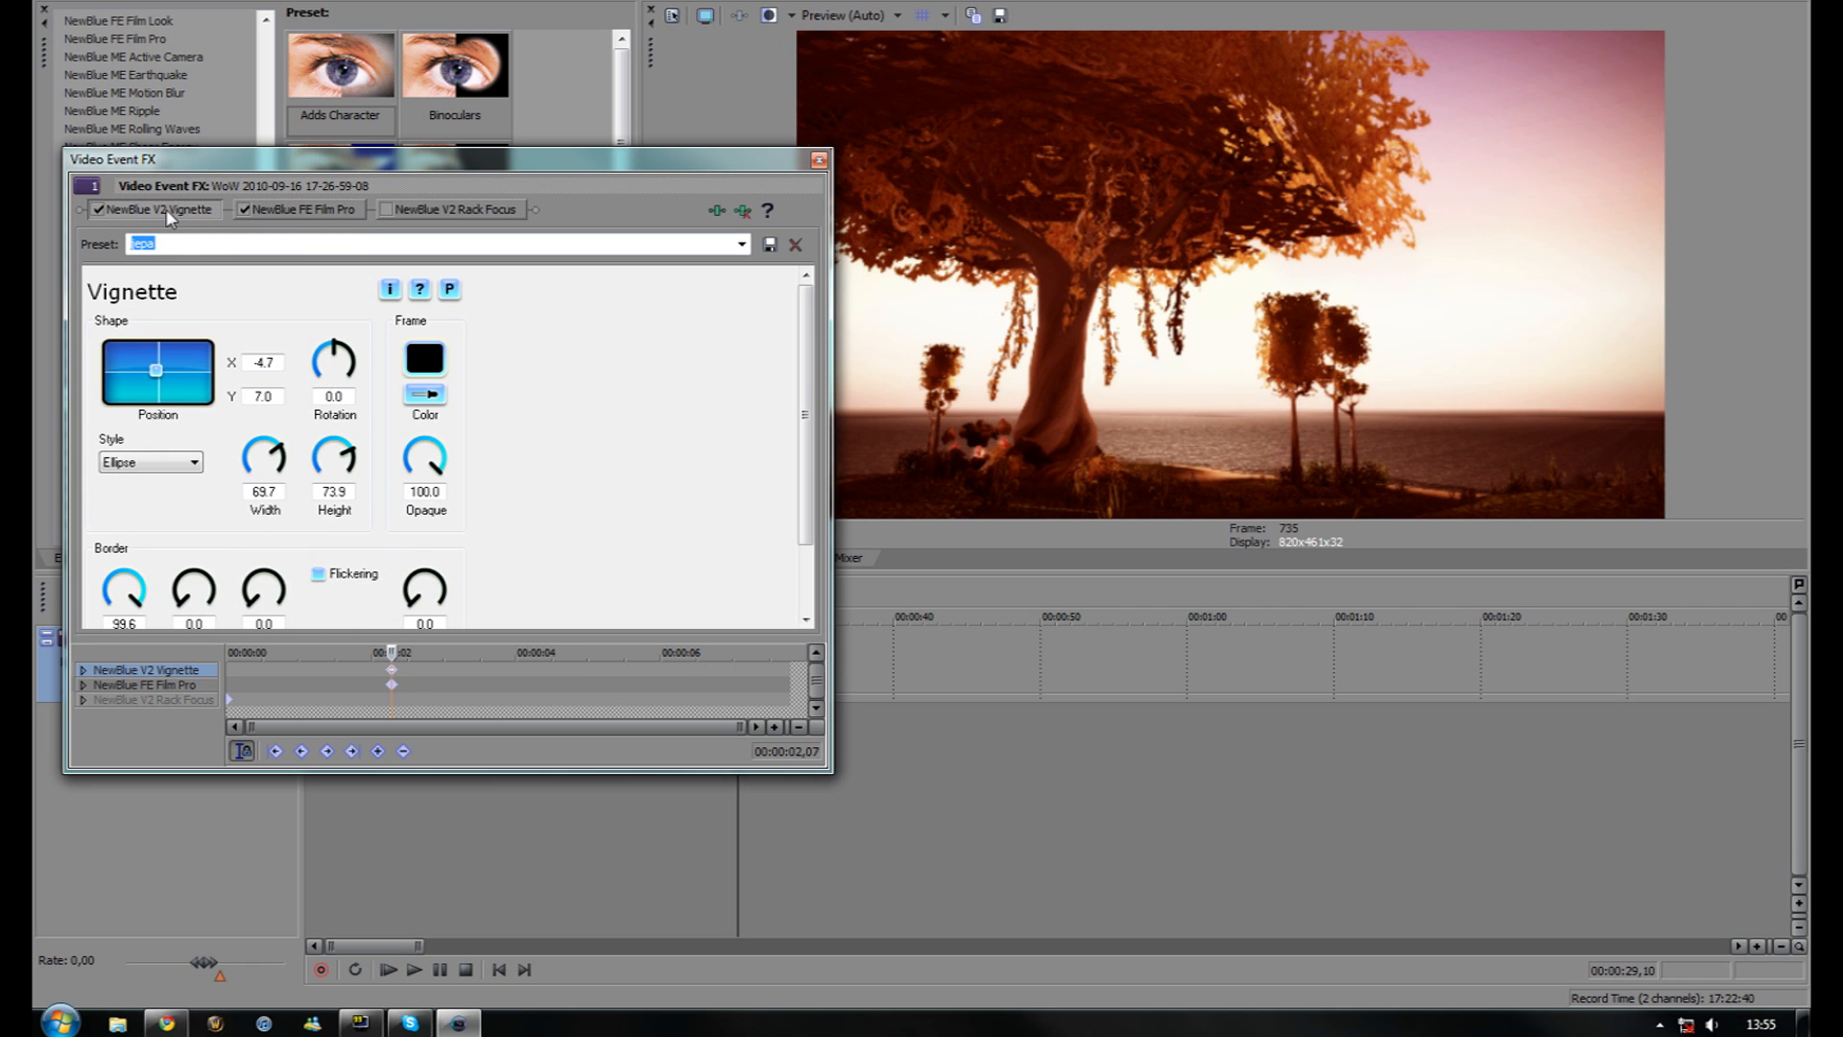
left_click(455, 210)
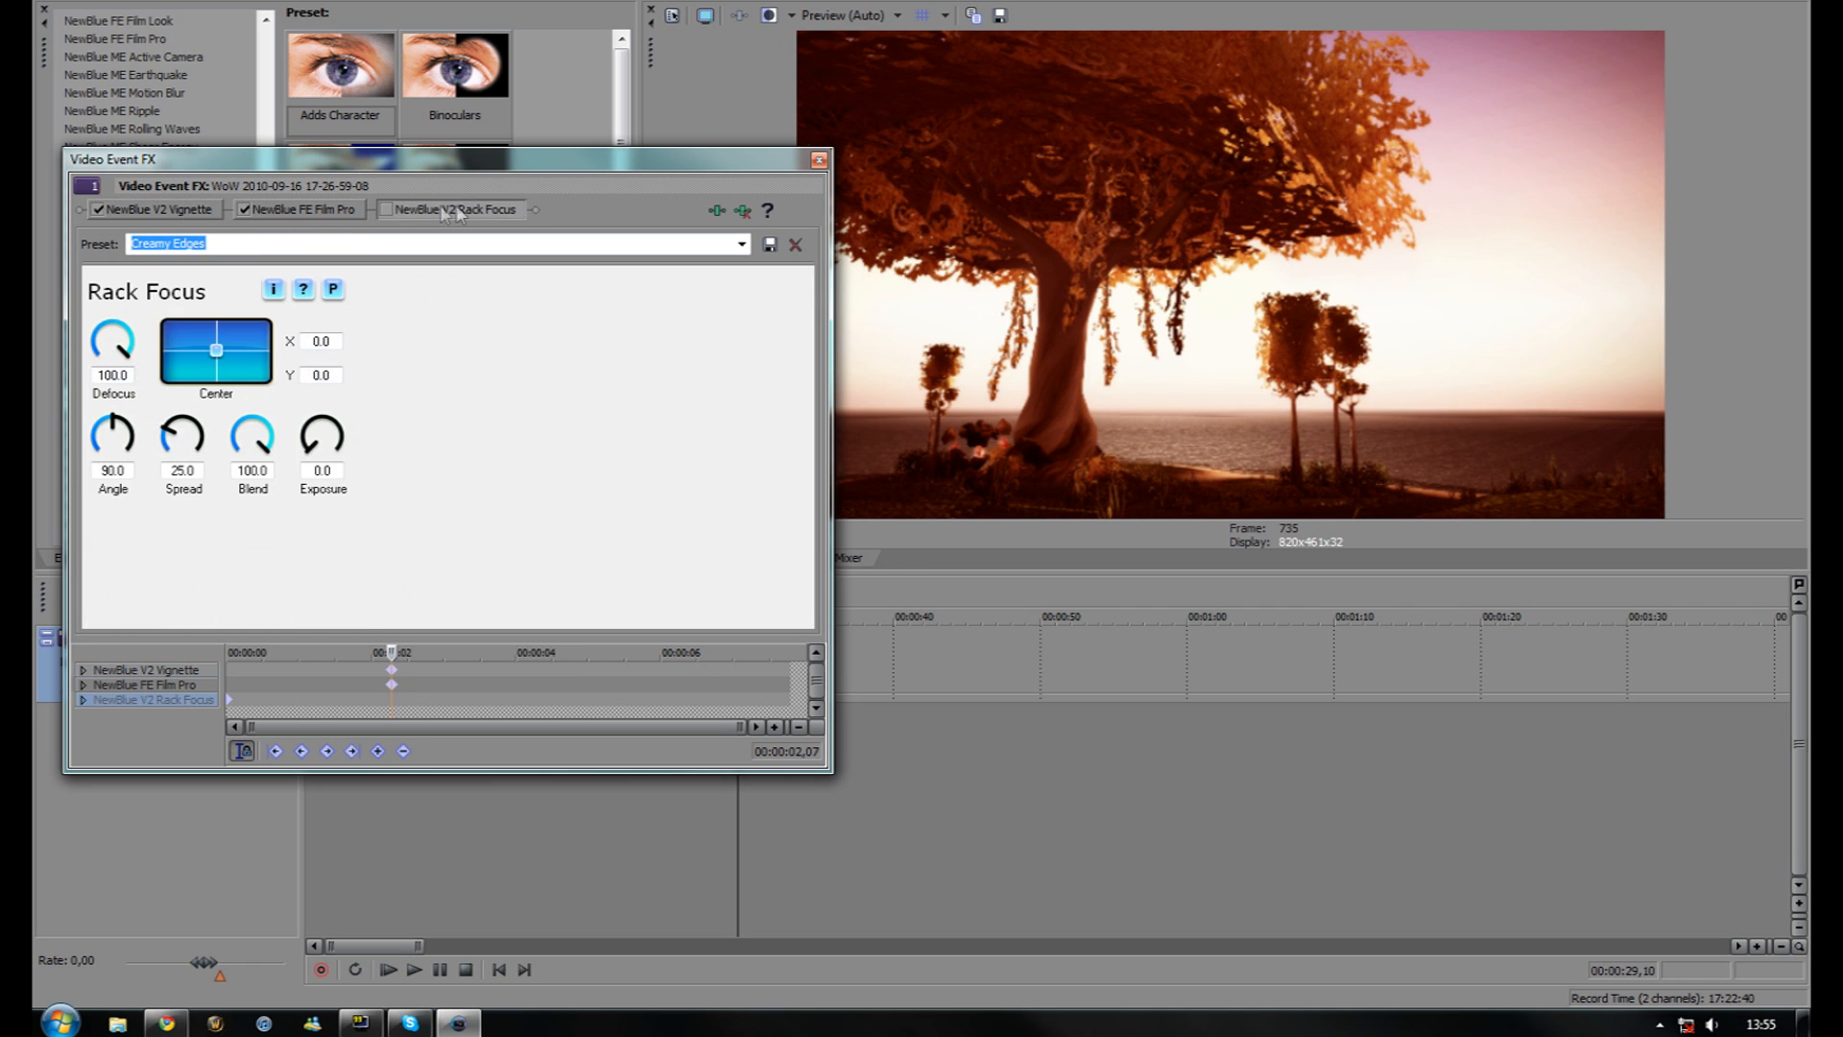
Turn on Rack Focus, nudge its keyframe to about 2 s, and compare the blur with it off and on
left_click(385, 207)
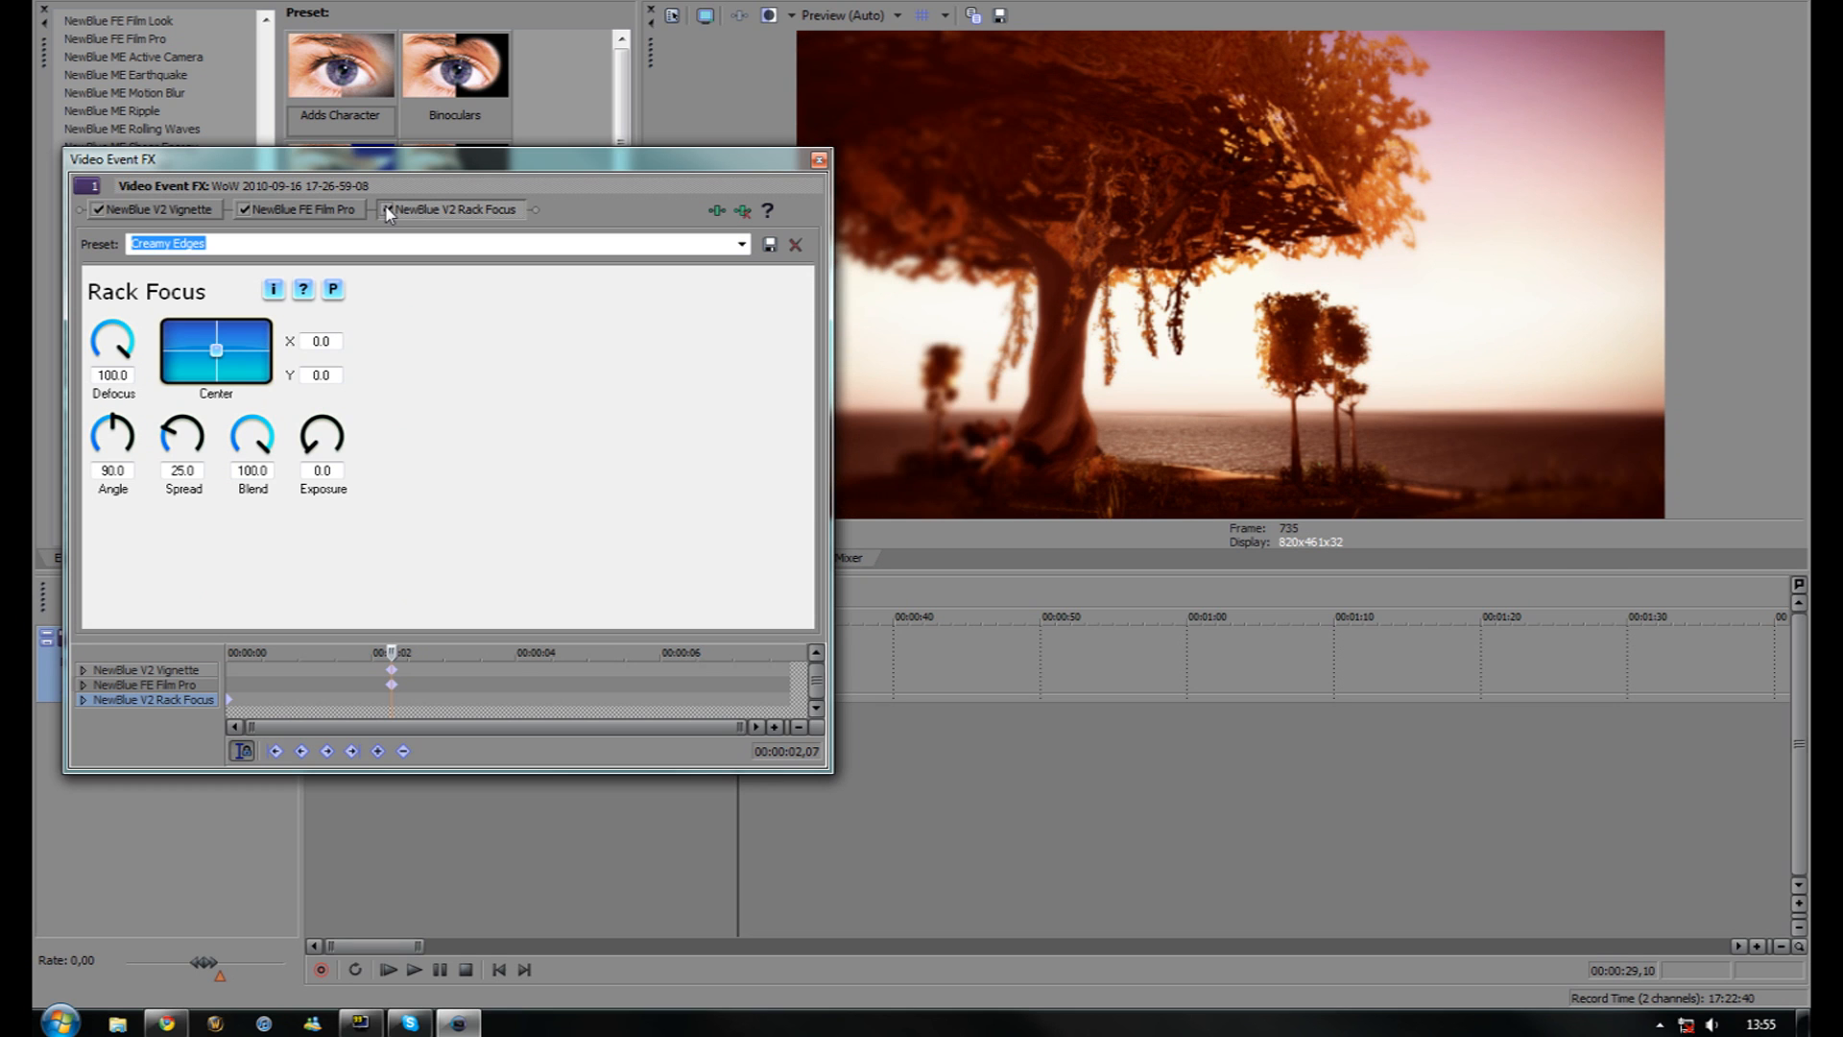
left_click_drag(231, 703, 389, 704)
left_click_drag(677, 156, 635, 330)
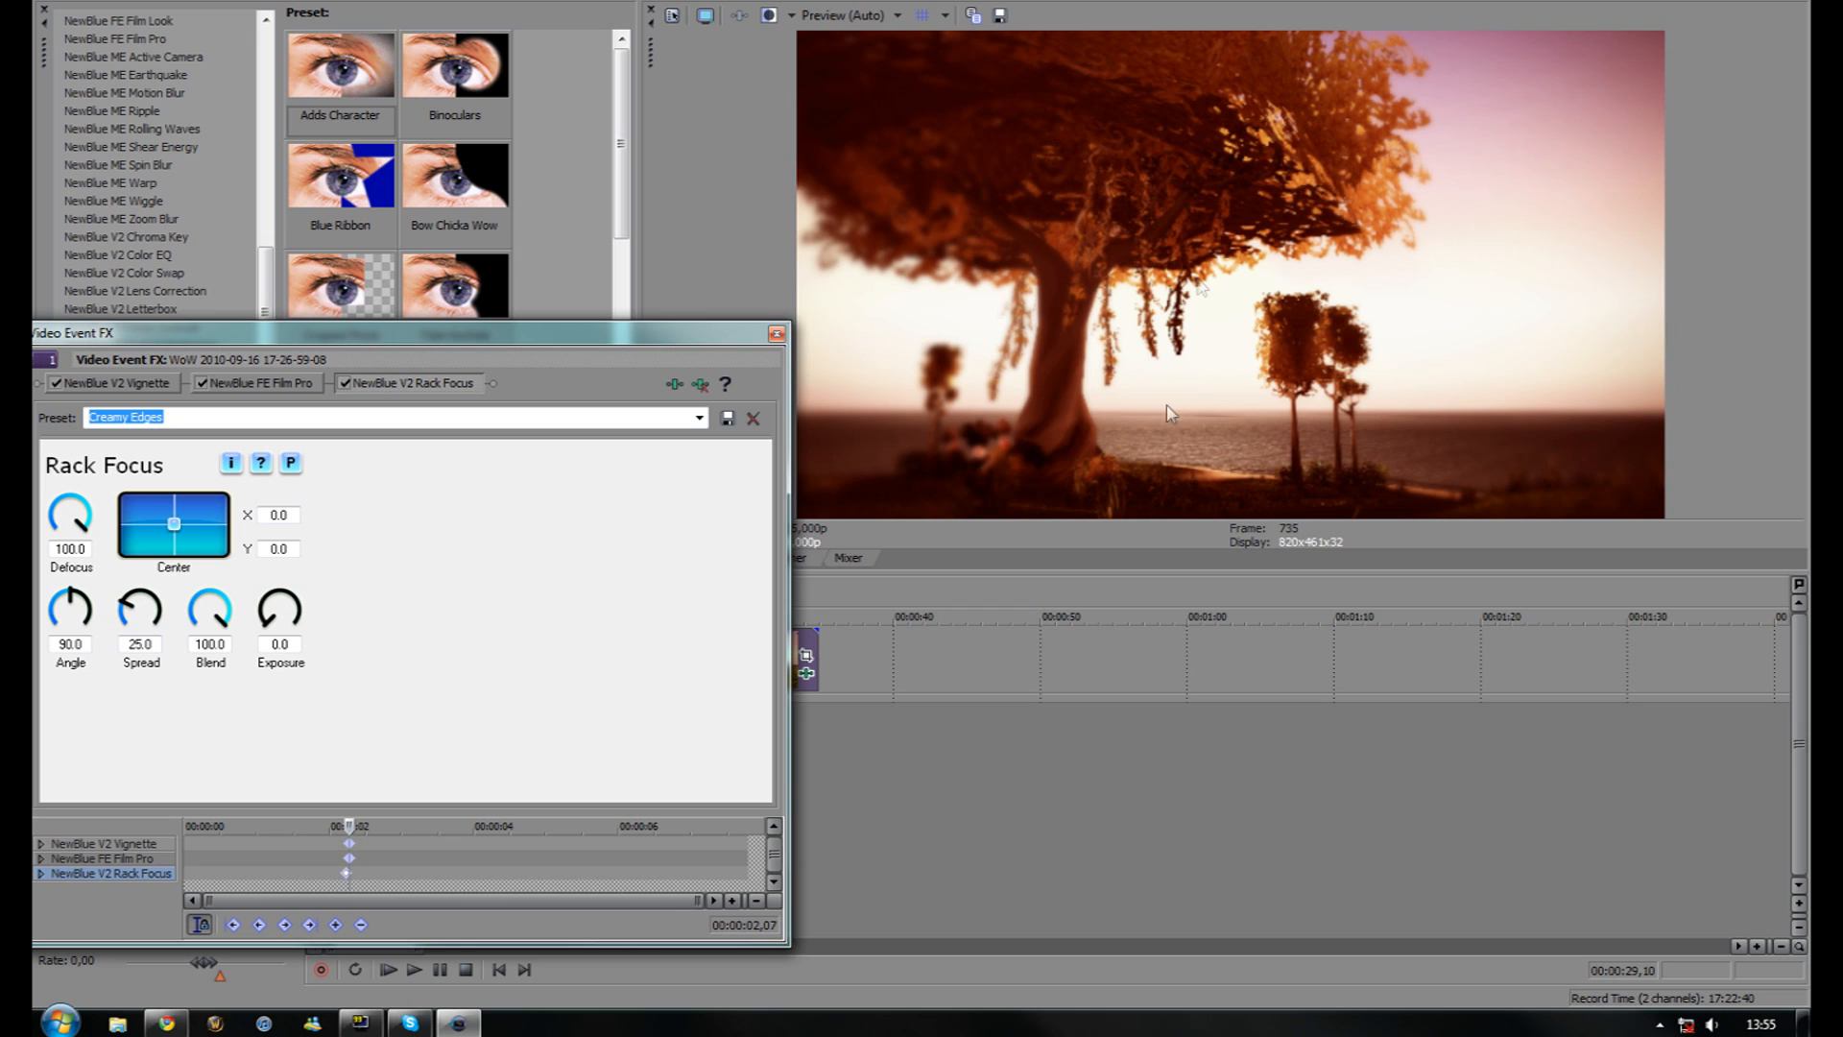
scroll(341, 888, "up", 6)
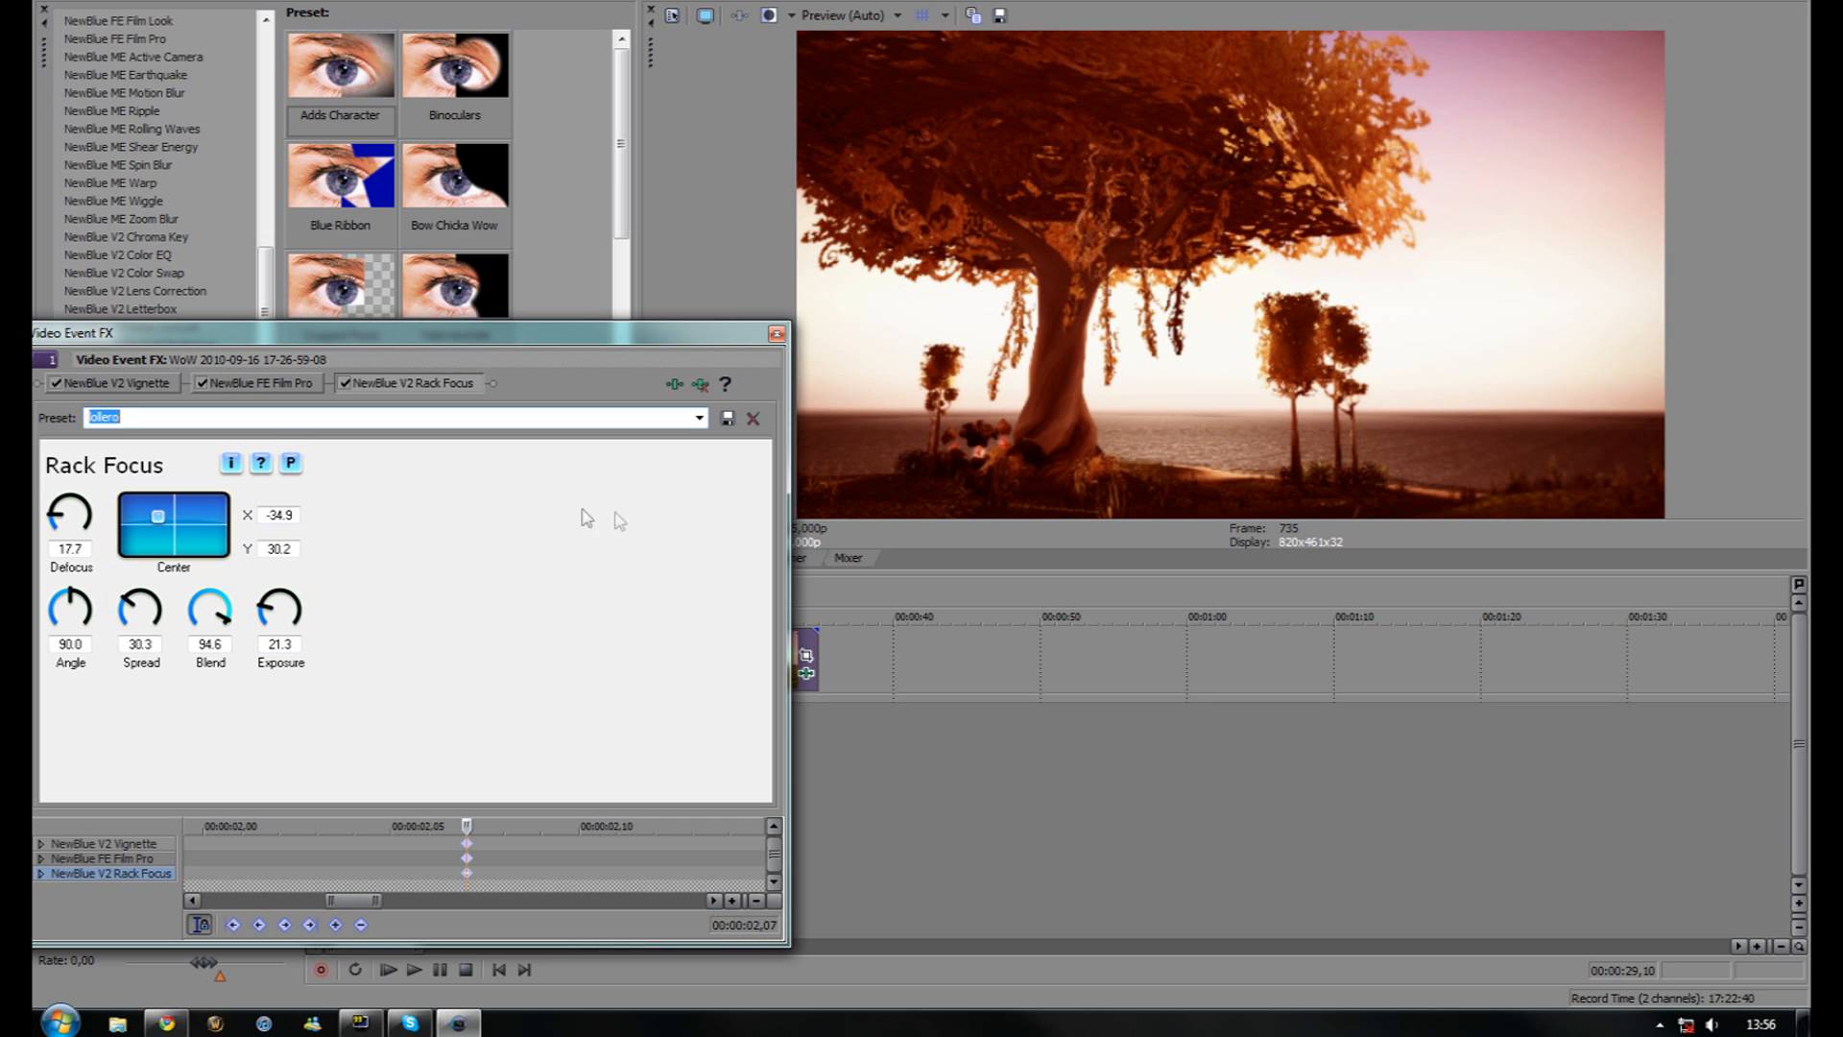
left_click(345, 383)
left_click(345, 383)
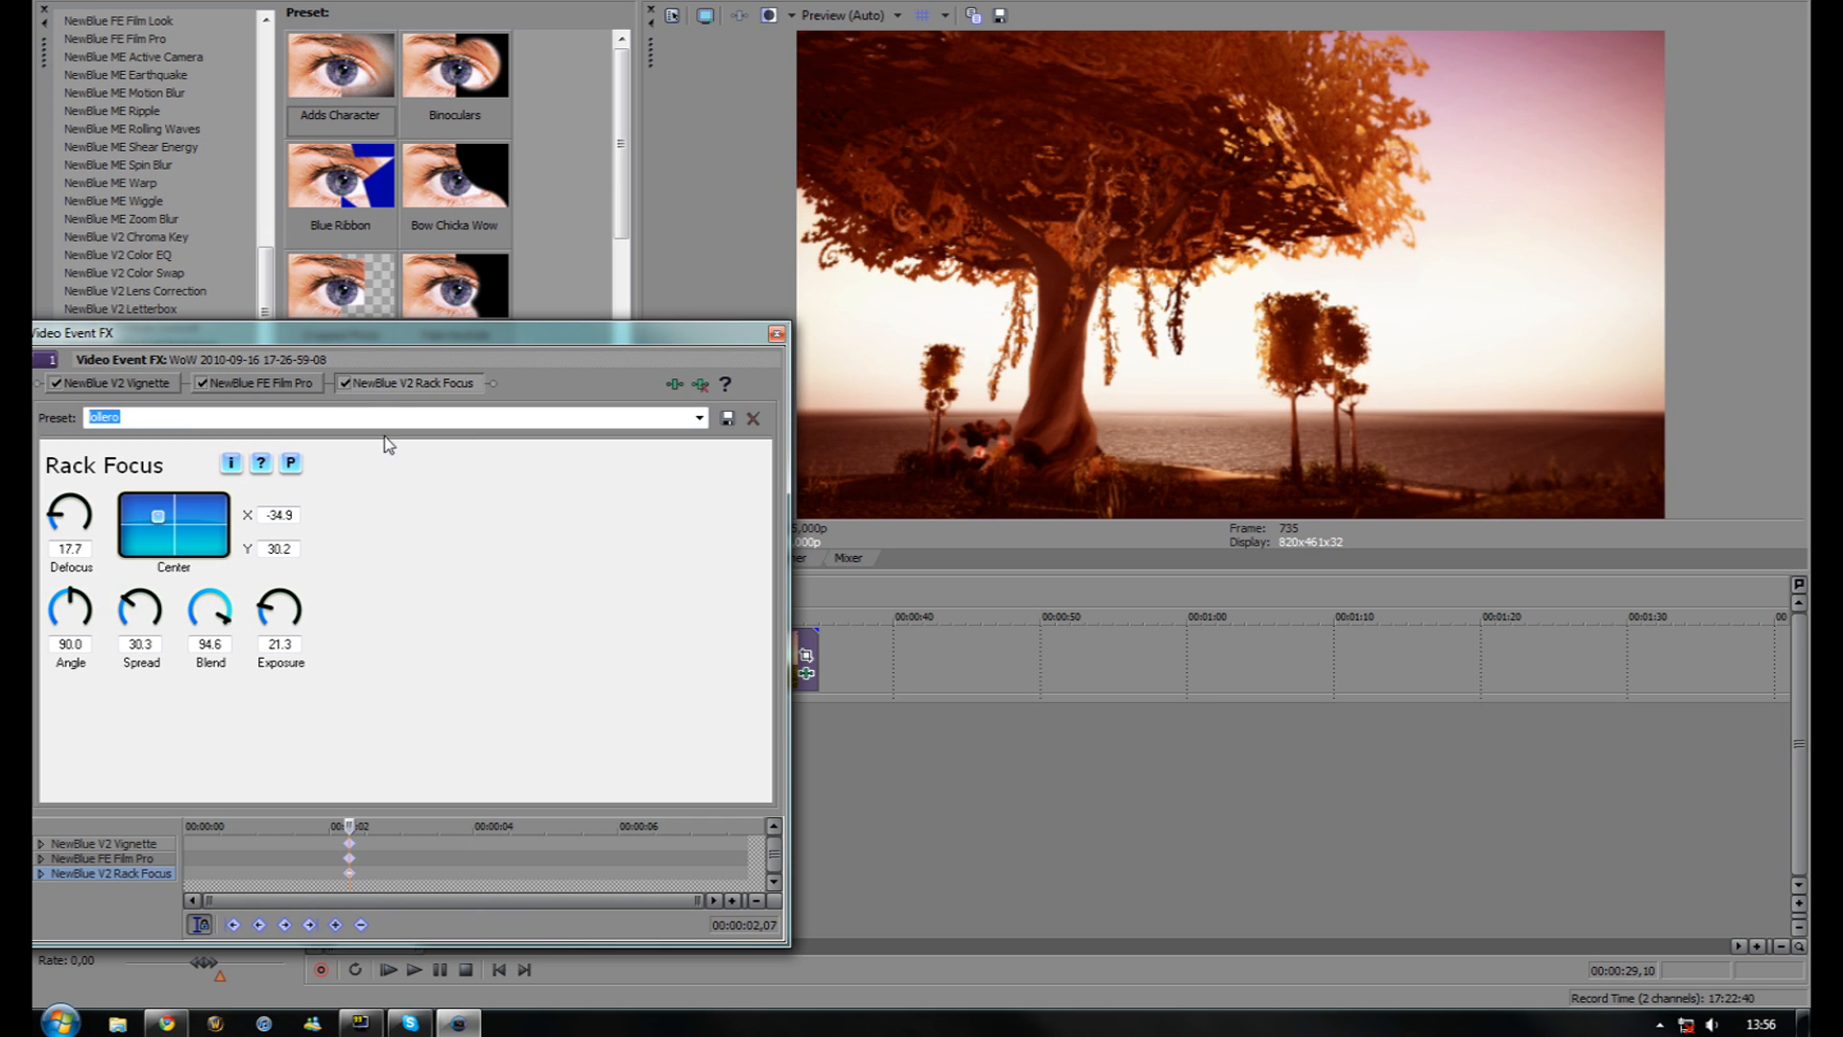
left_click(700, 417)
left_click(590, 691)
Move the Rack Focus keyframe to the clip start and add a heavier-defocus keyframe about 4 s in
left_click(349, 874)
left_click(344, 383)
left_click(344, 383)
left_click(345, 383)
left_click(347, 384)
left_click_drag(350, 875, 186, 871)
left_click(188, 877)
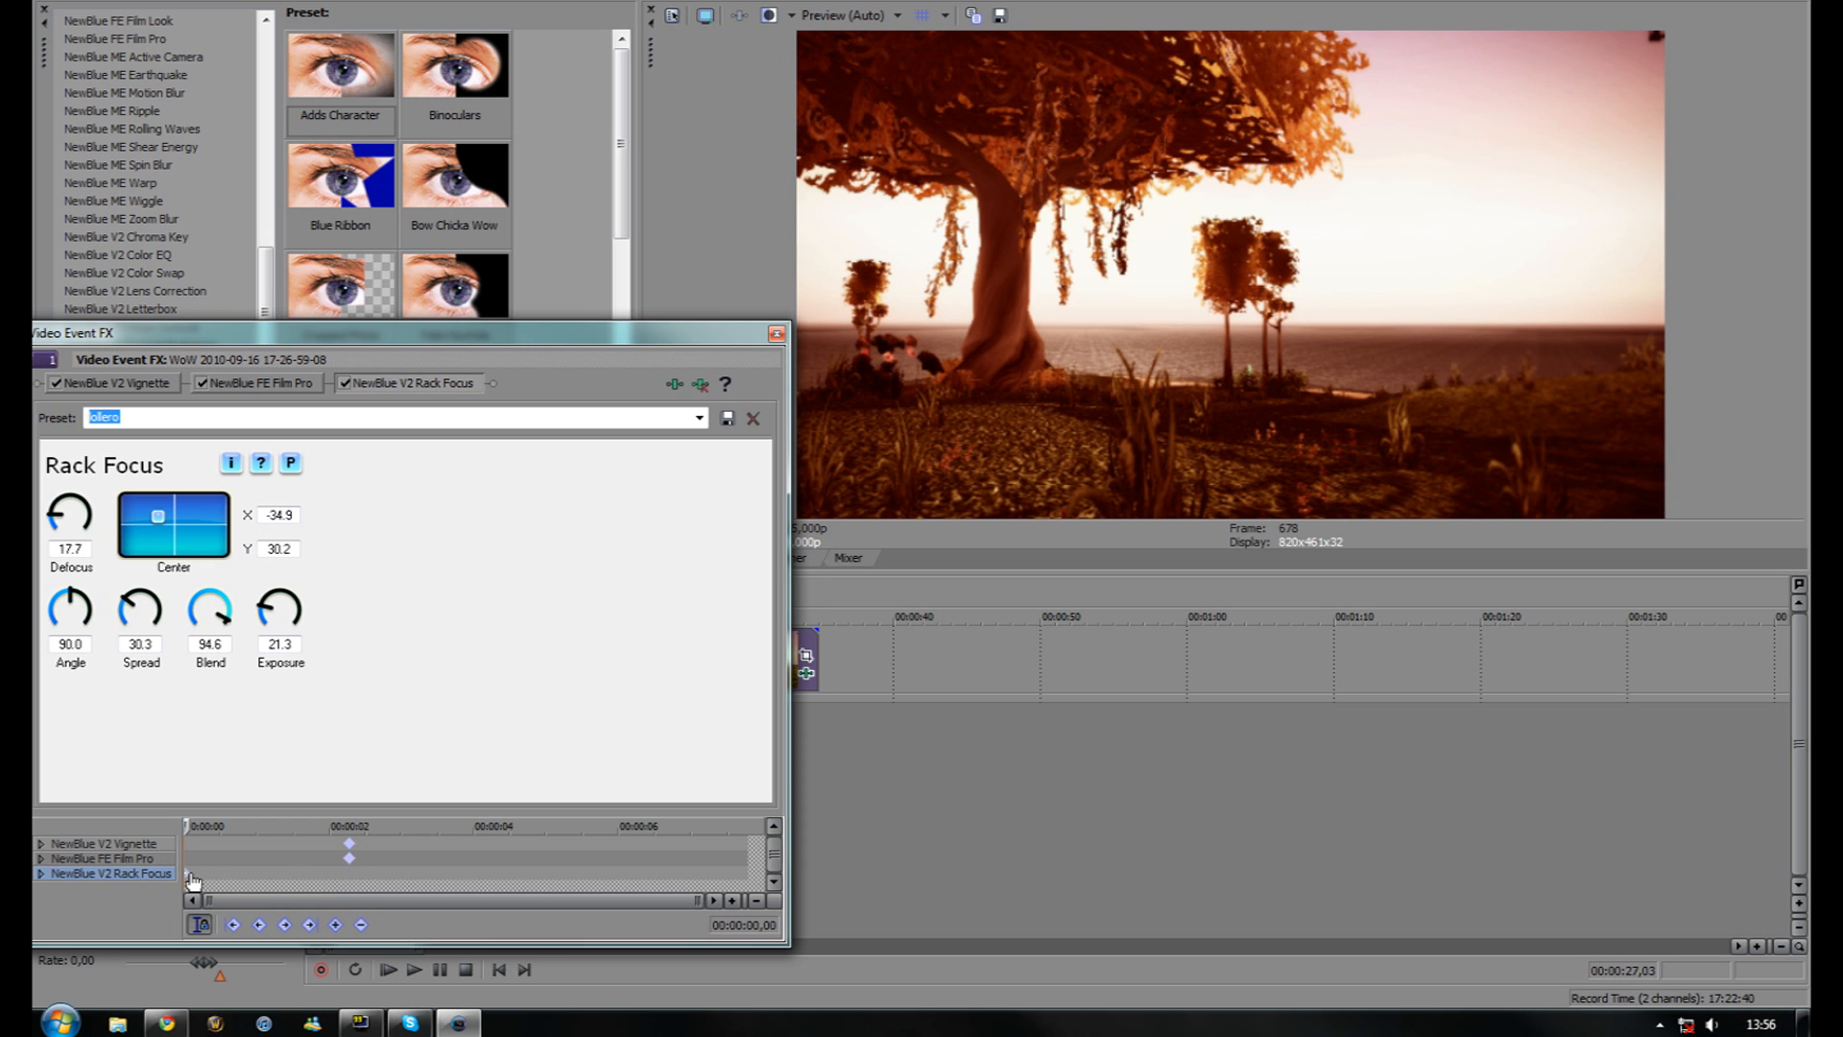
left_click_drag(157, 516, 76, 510)
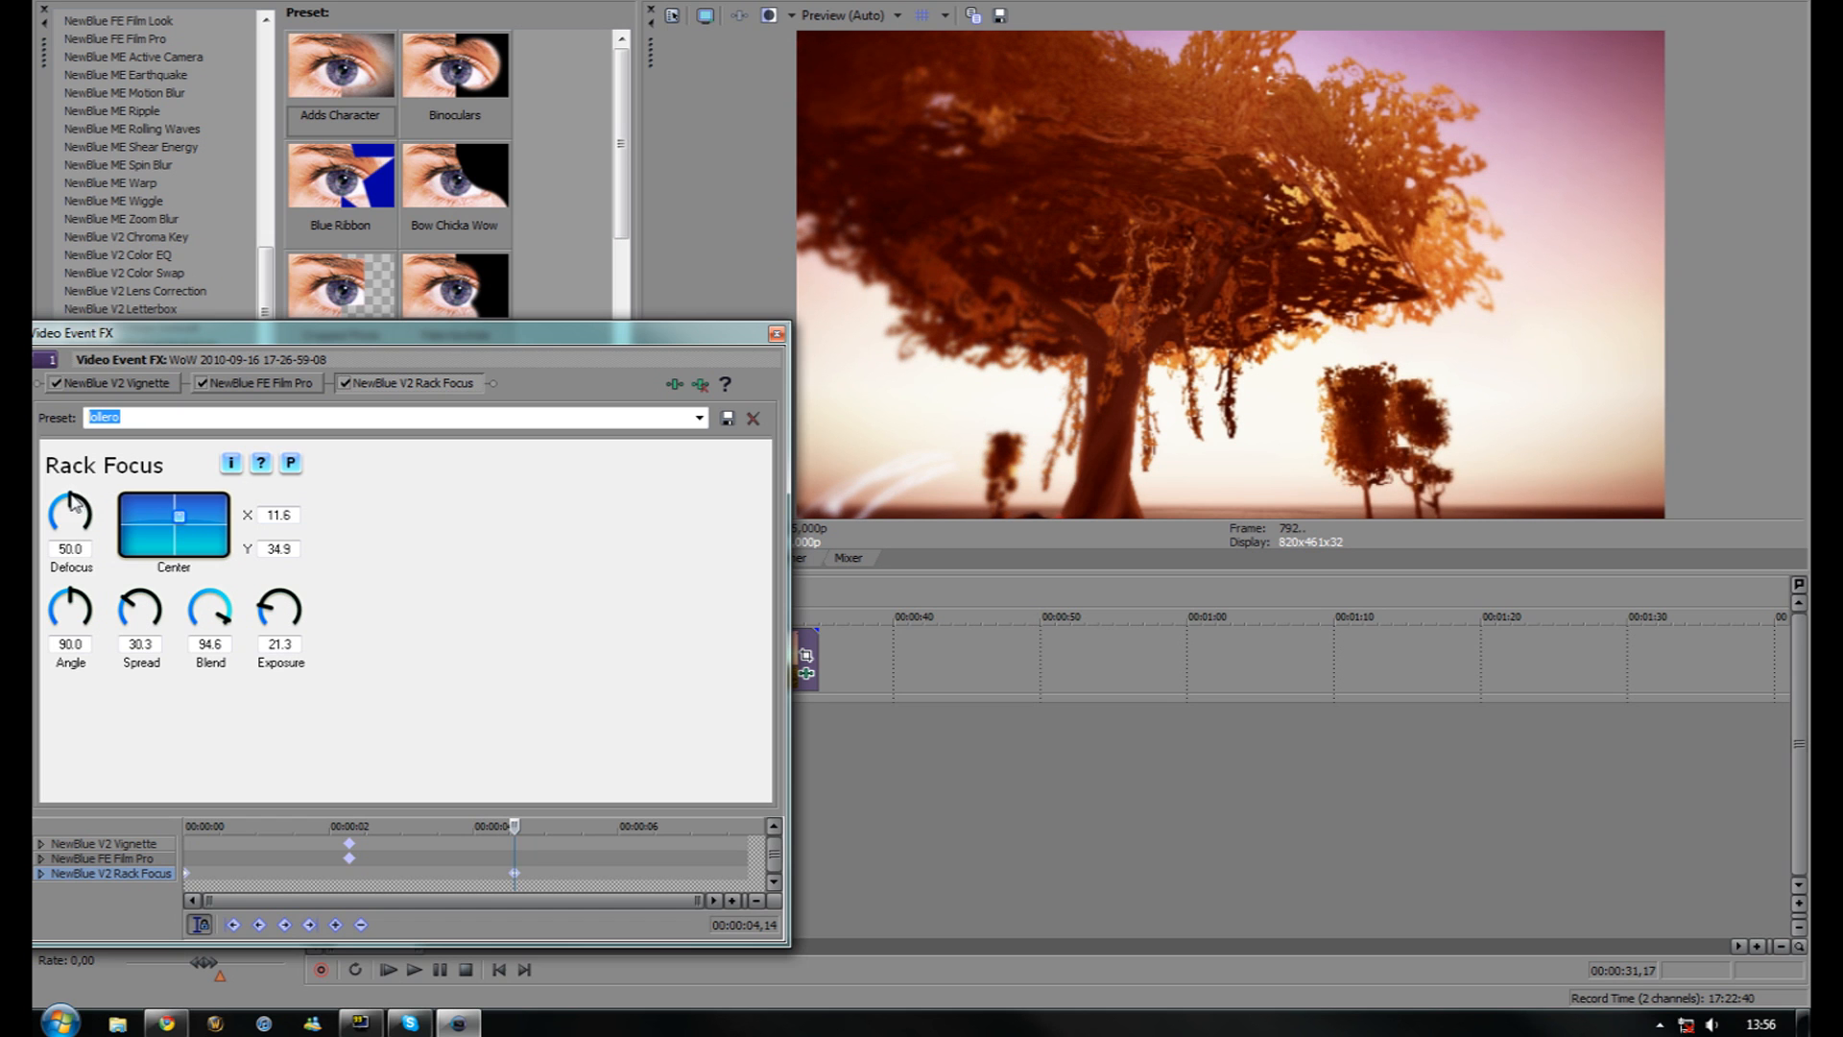
Close Video Event FX, enlarge the timeline, and return the play position to 00:00:27,03
left_click(776, 333)
left_click_drag(1084, 568, 1086, 500)
left_click(687, 596)
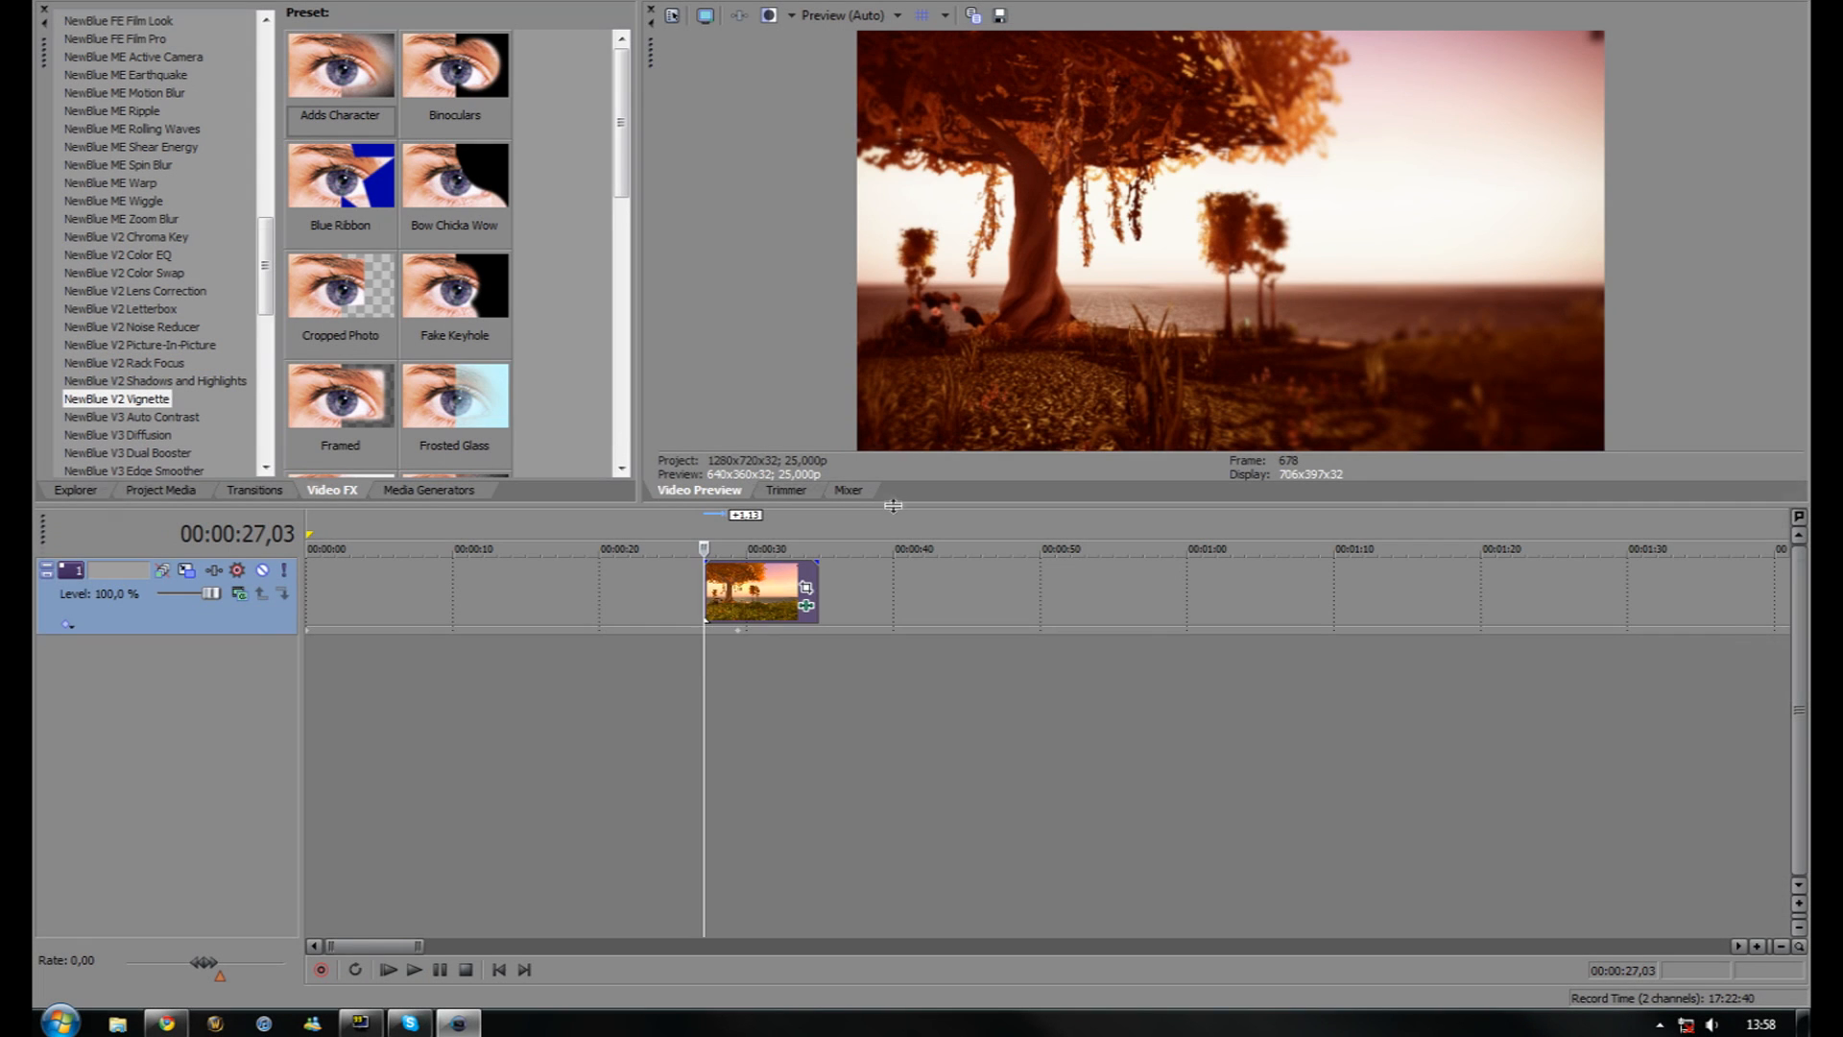
Drag the preview/timeline divider down to enlarge the Video Preview of the tree clip
left_click_drag(894, 505, 870, 612)
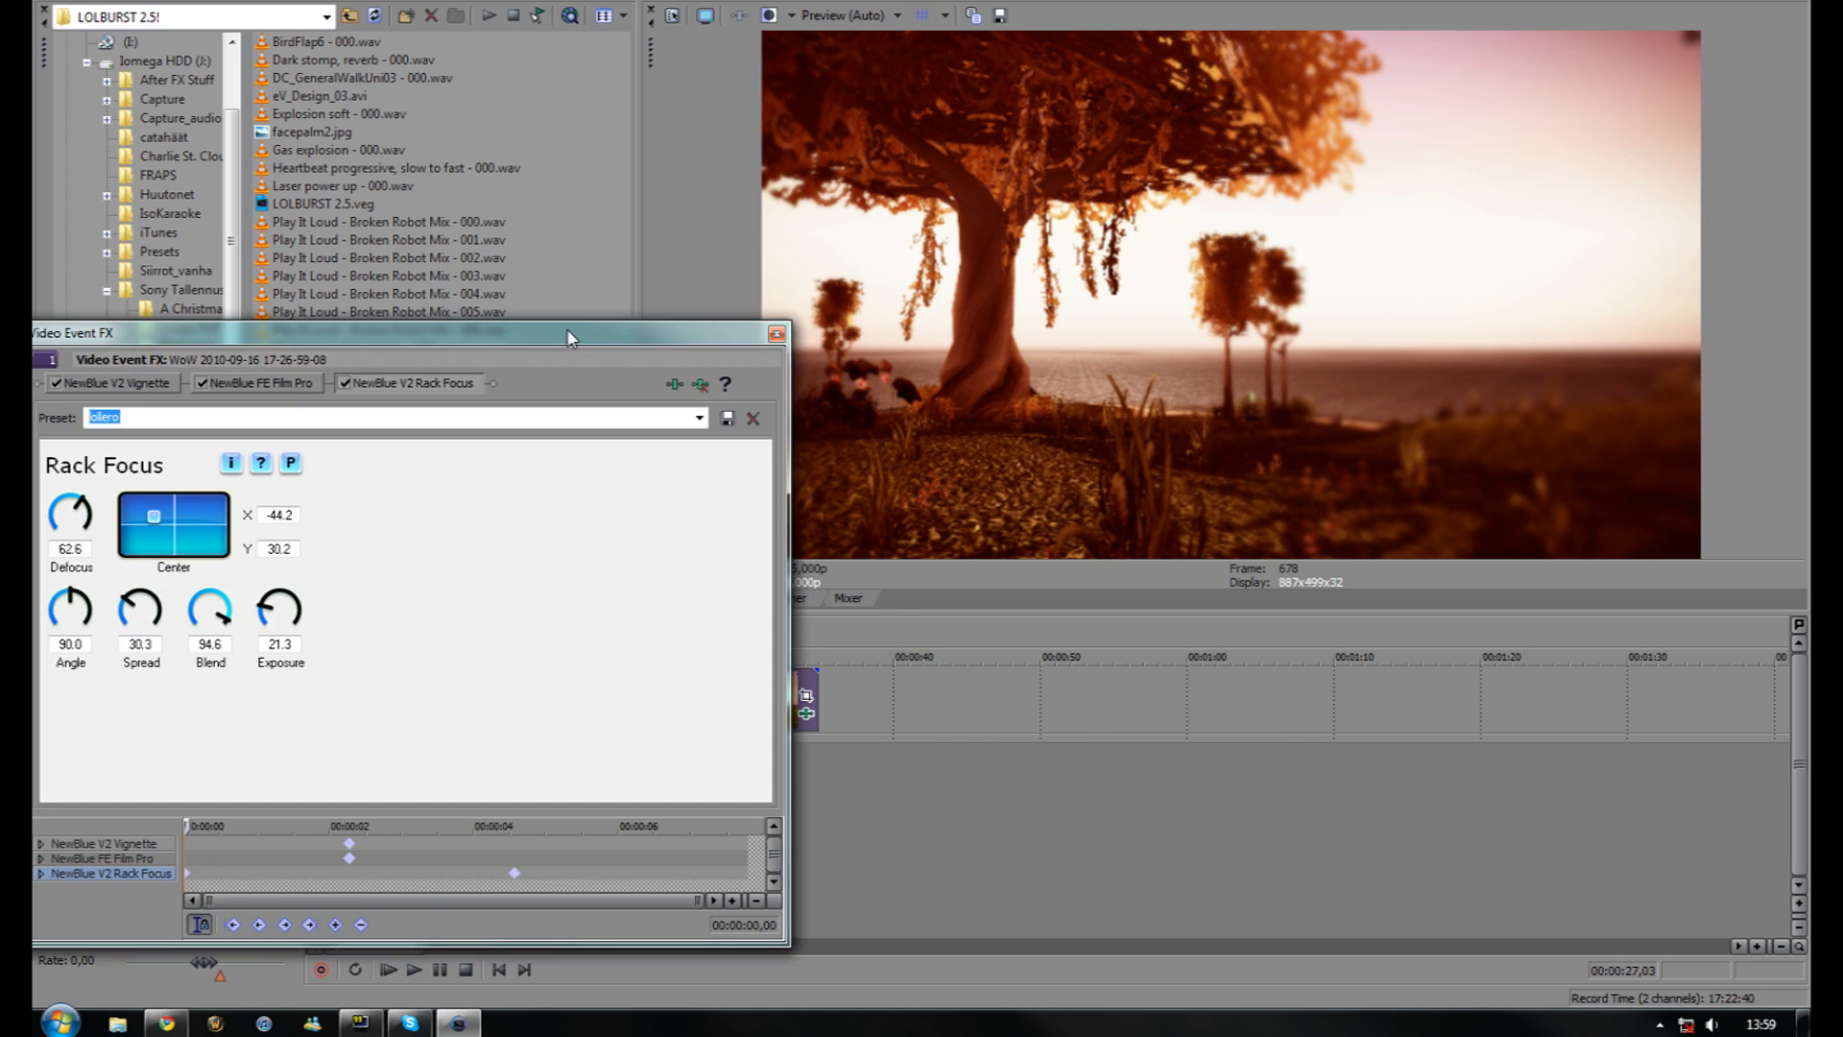
Compare the clip with Vignette and Rack Focus switched off, then switch both back on
left_click_drag(566, 328, 870, 656)
left_click(360, 713)
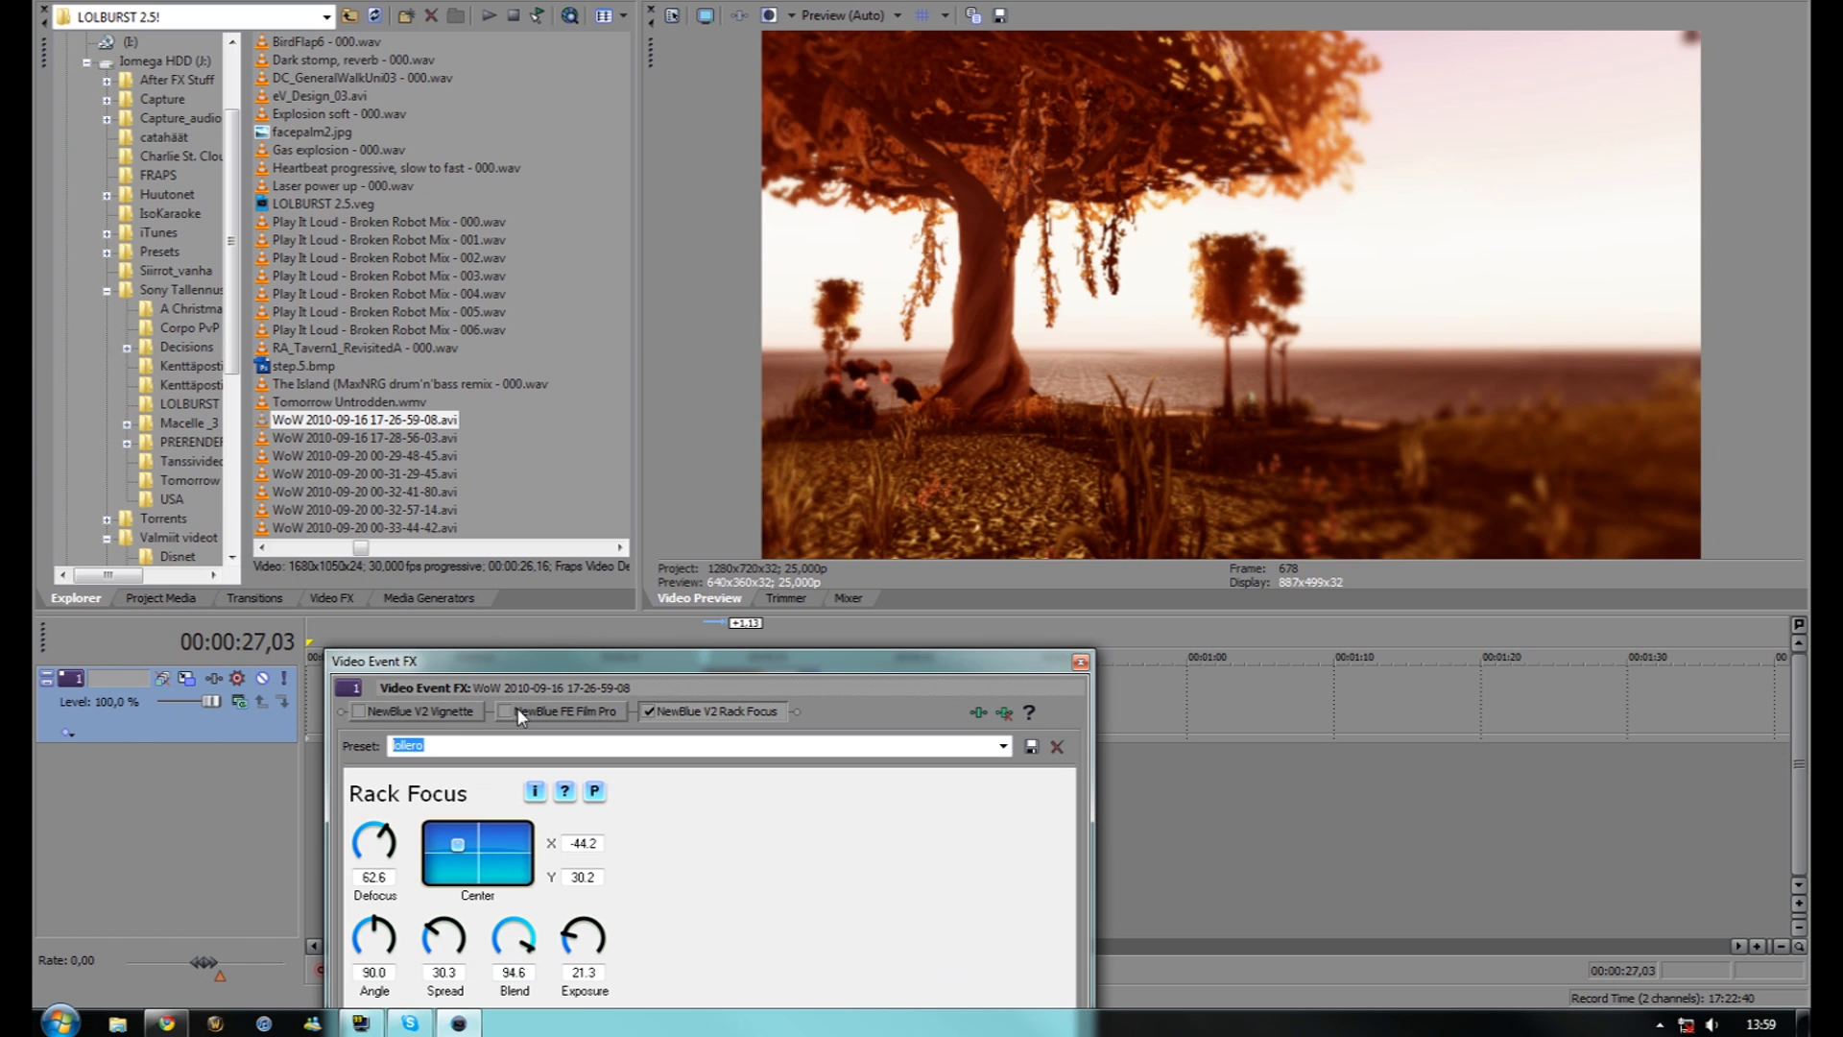
left_click(649, 712)
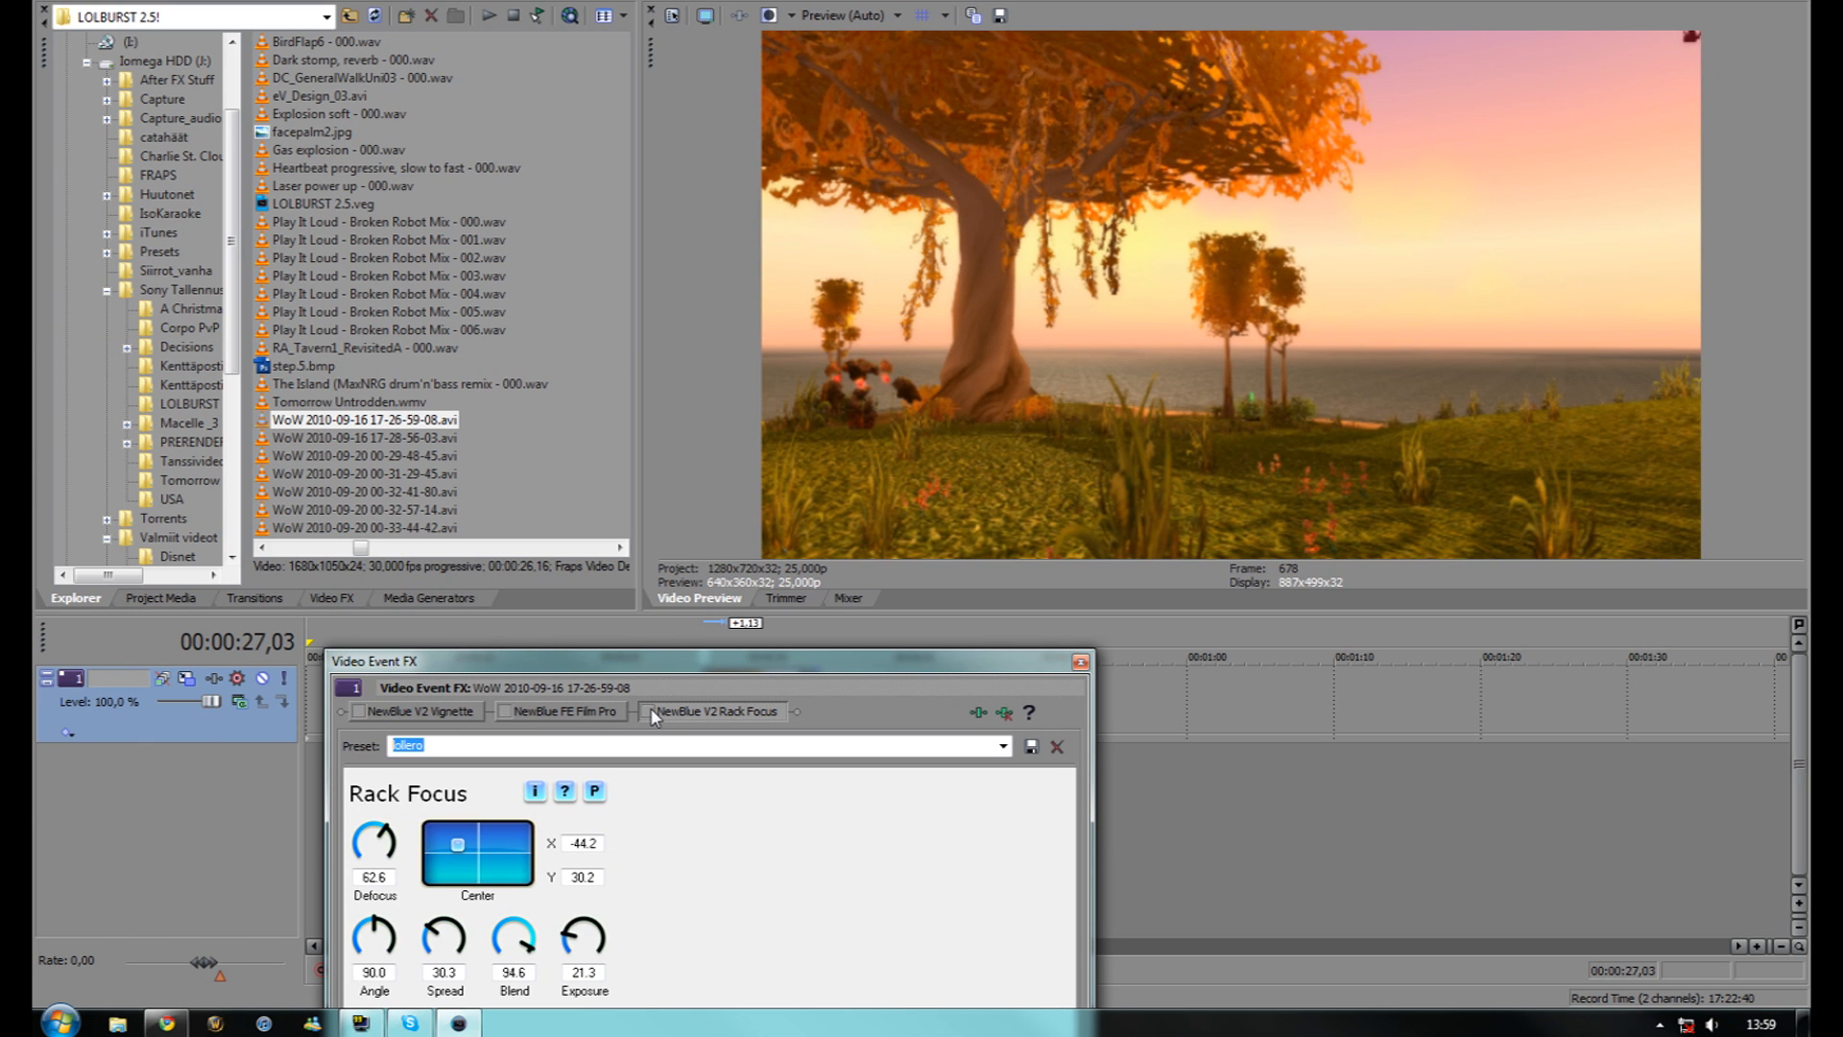
left_click(361, 712)
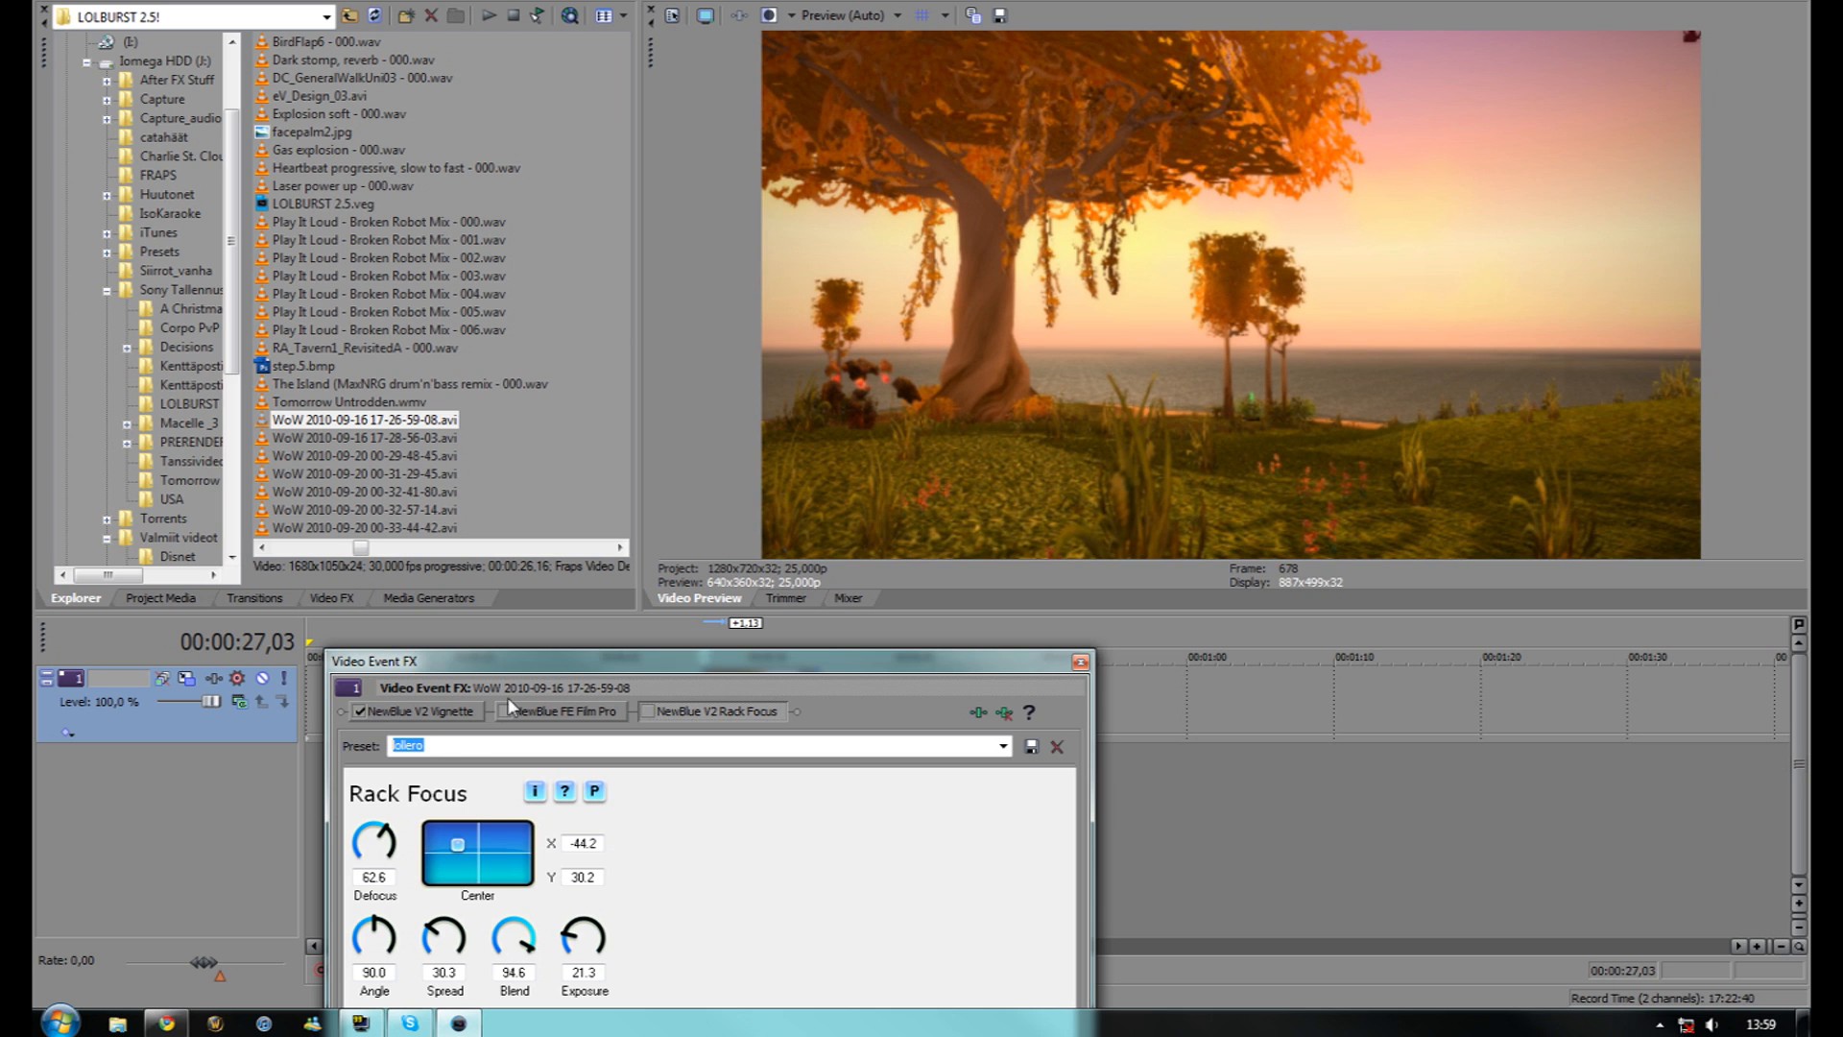
left_click(648, 712)
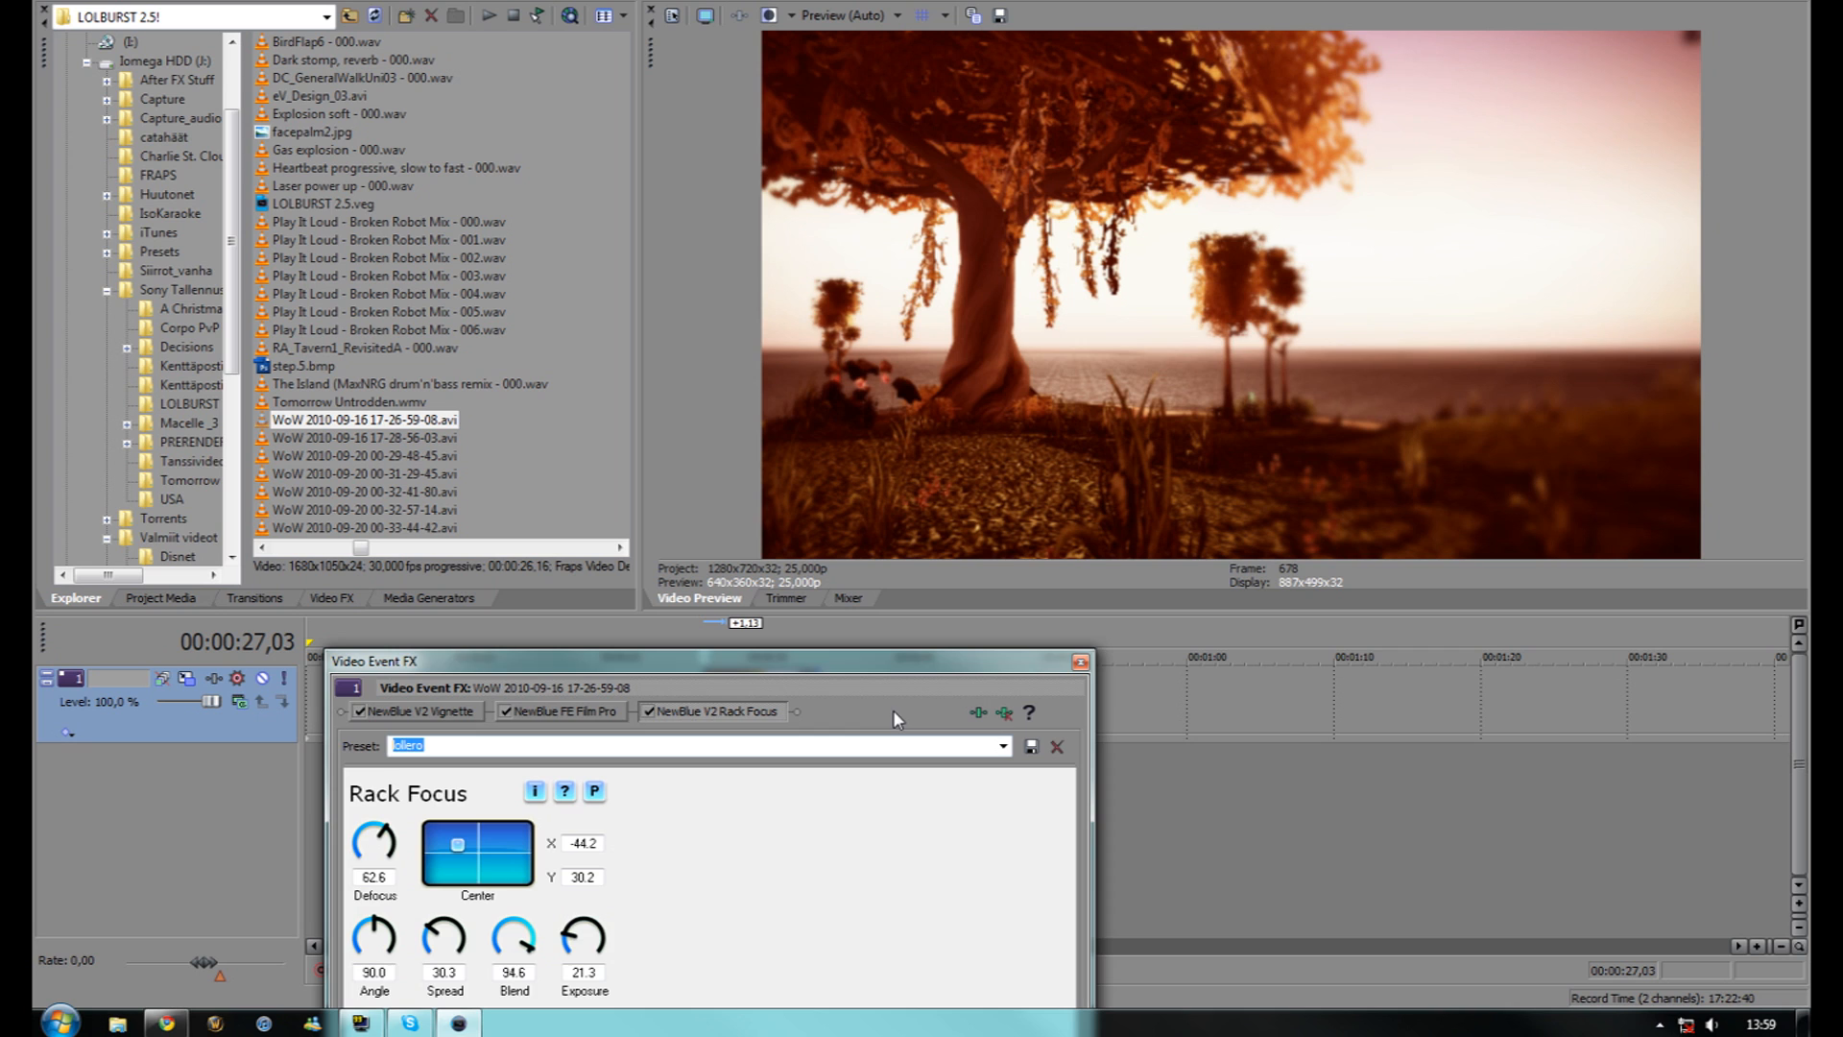
Close the effects window, then play the graded clip and stop it at 00:01:14,24
left_click(1081, 662)
left_click(1407, 774)
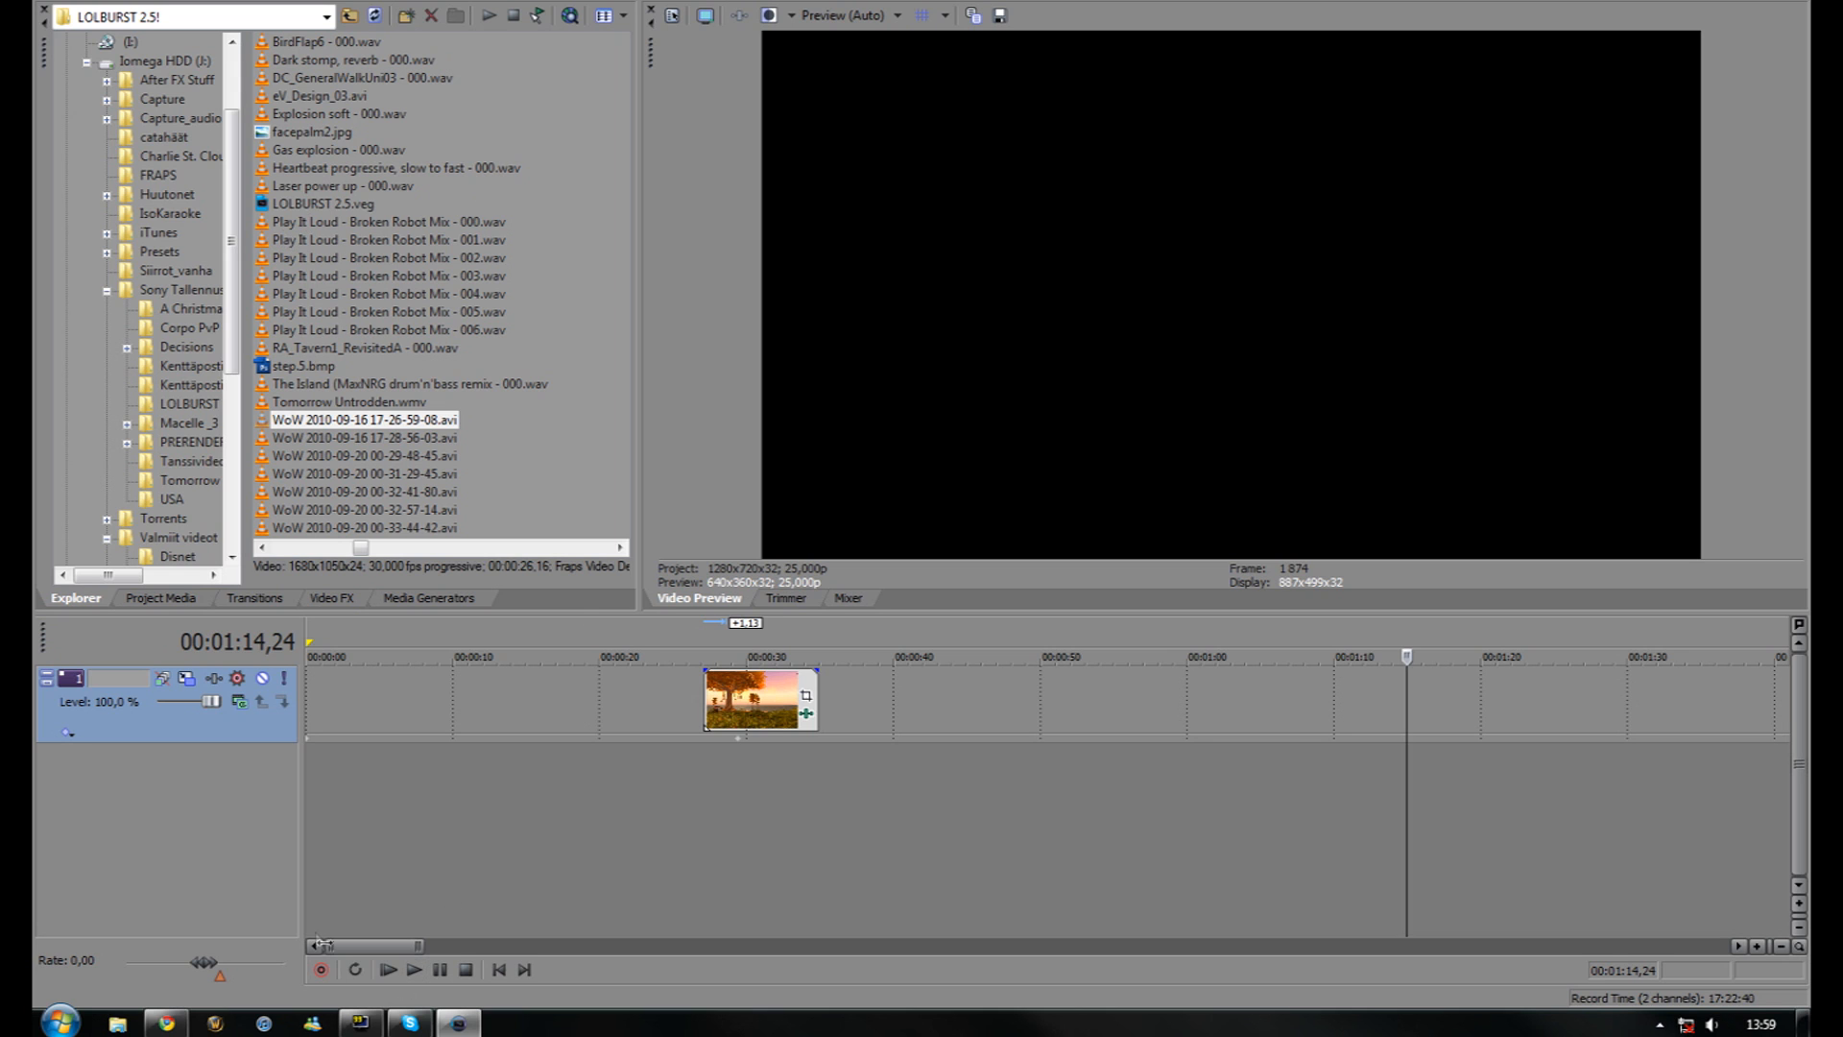
left_click(438, 972)
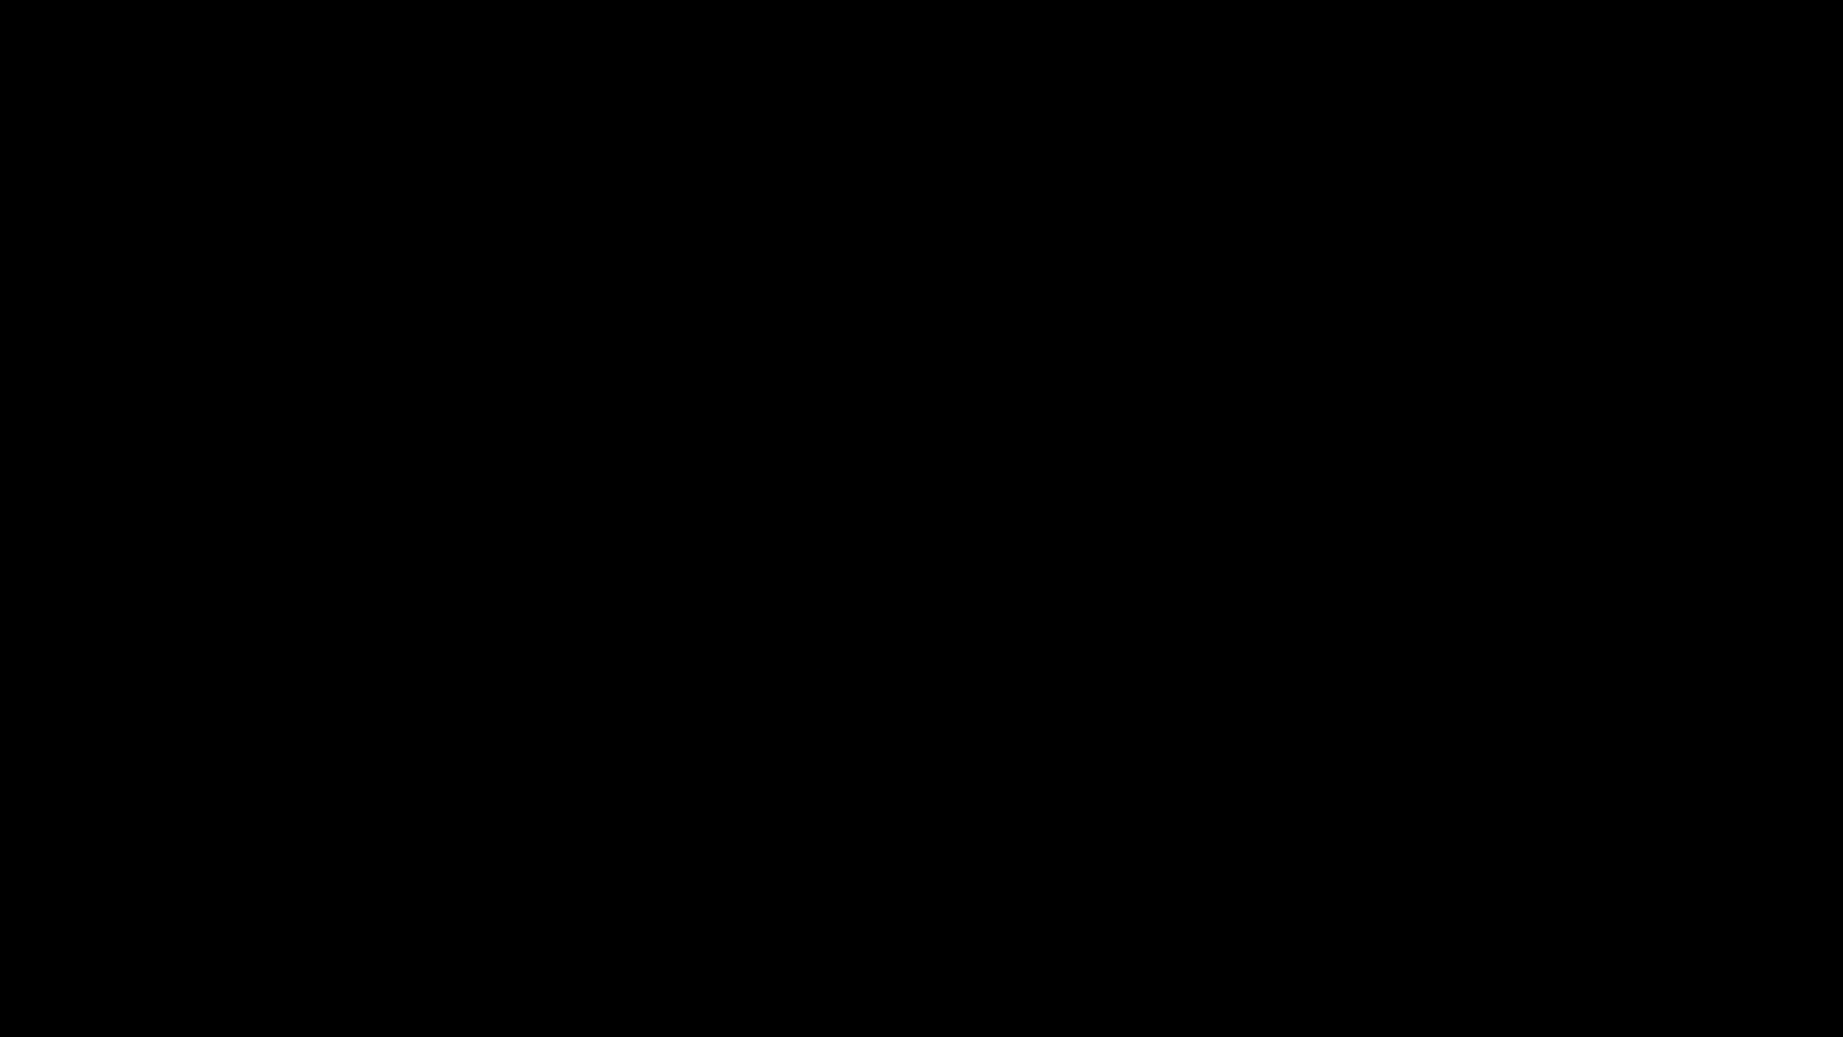